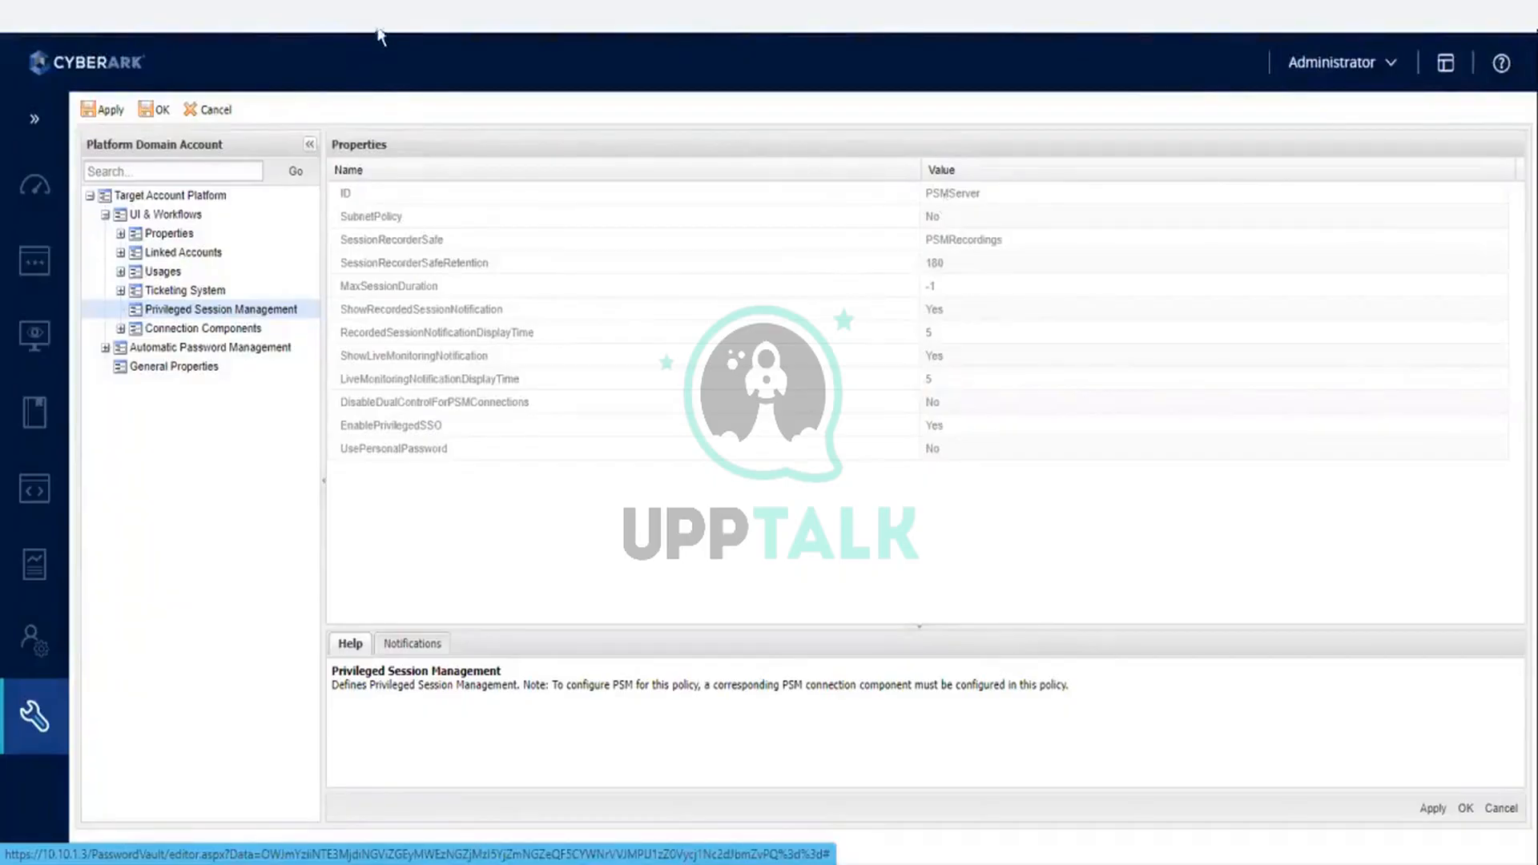
- Review the Privileged Session Management settings under UI & Workflows of the Platform Domain Account platform
click(192, 234)
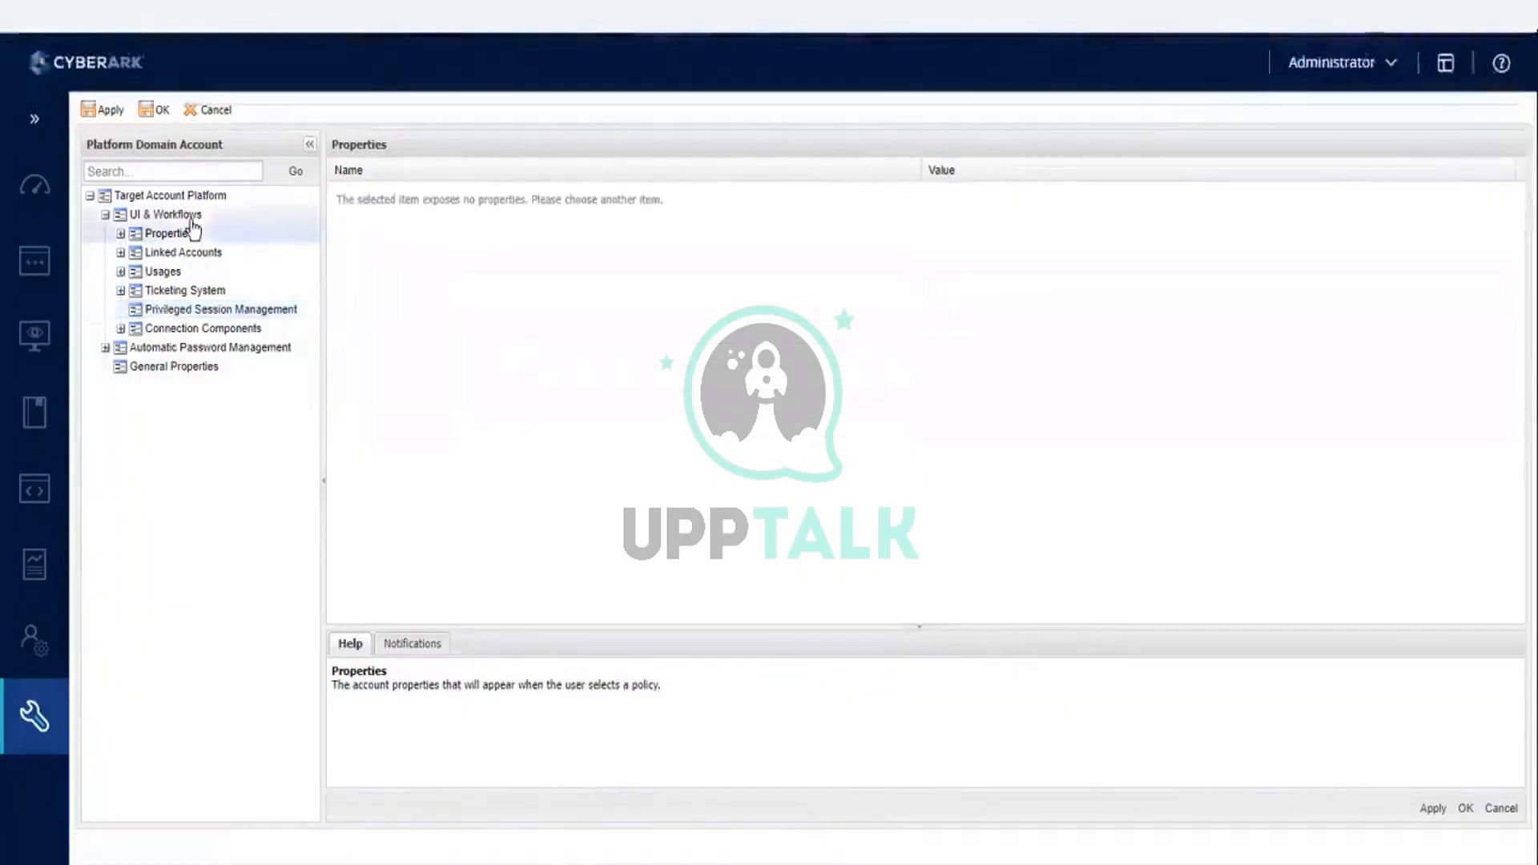
click(204, 311)
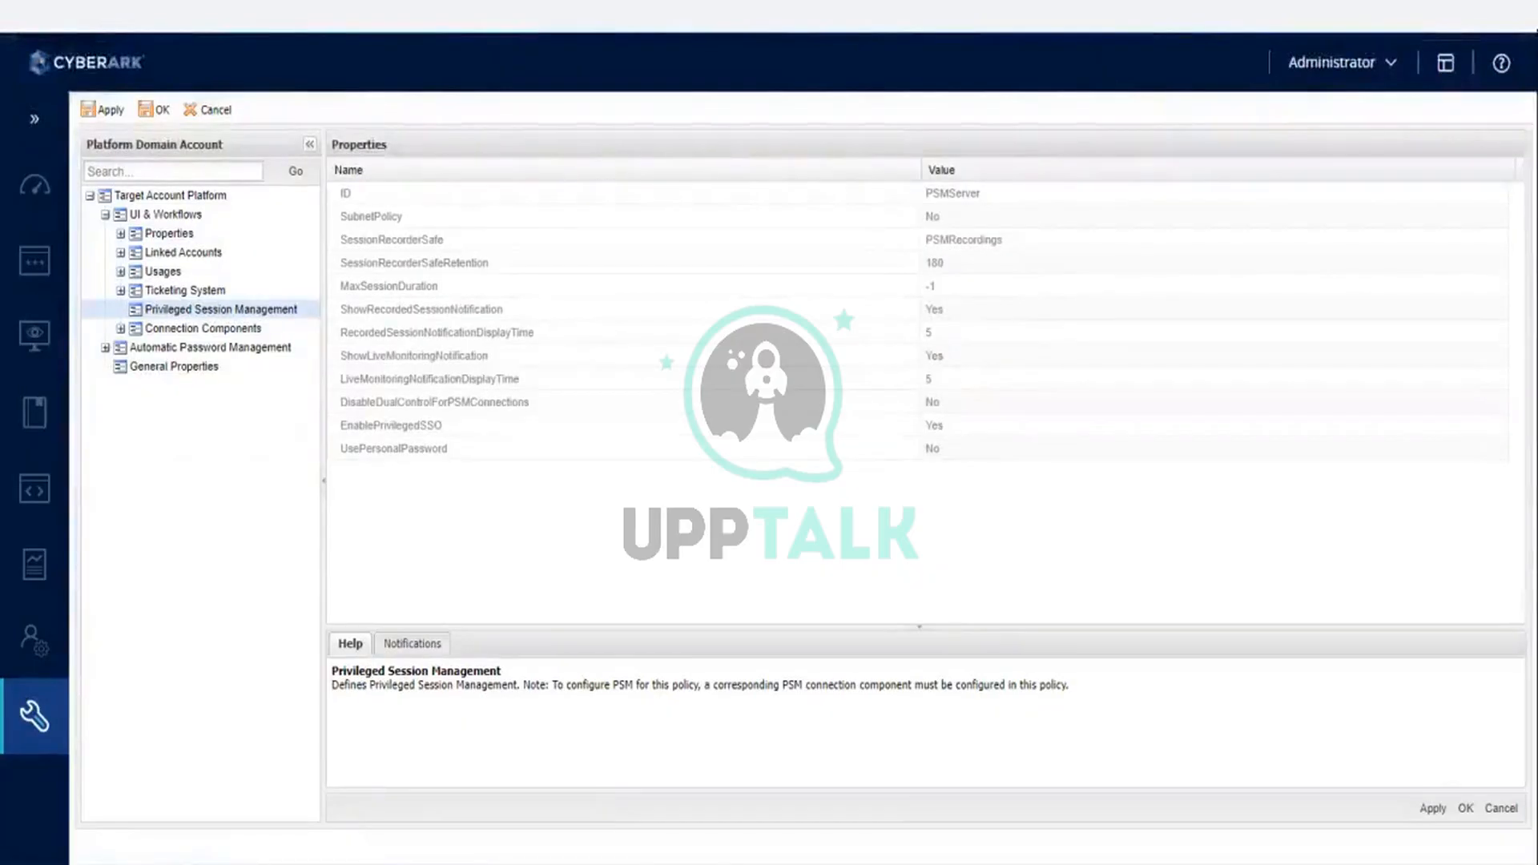
- Load the copied platform page address in a new browser tab and open Options from the system's configuration options there
key(ctrl+t)
key(ctrl+v)
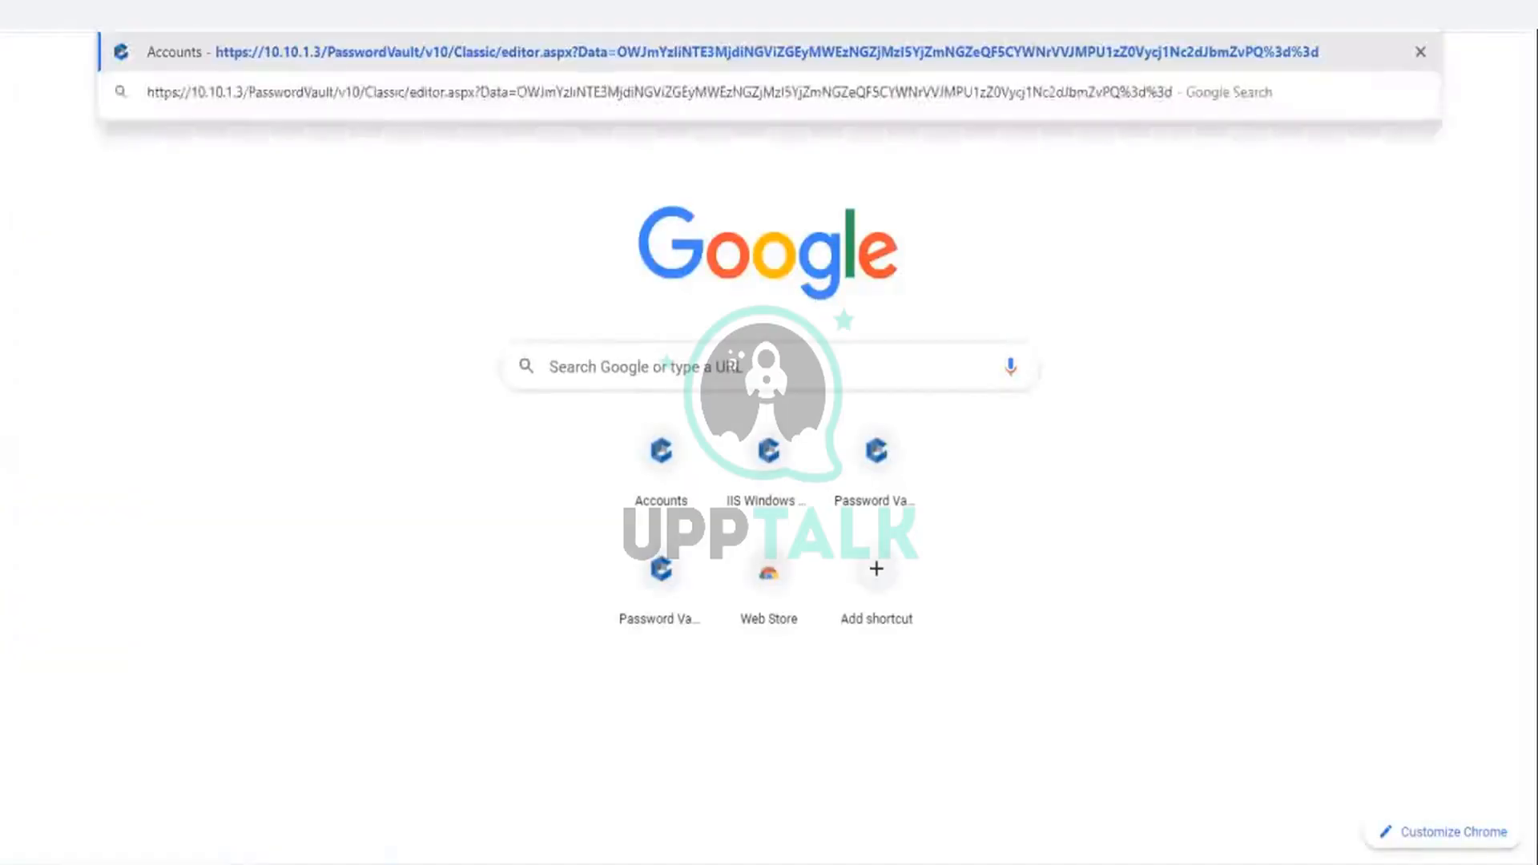
key(Return)
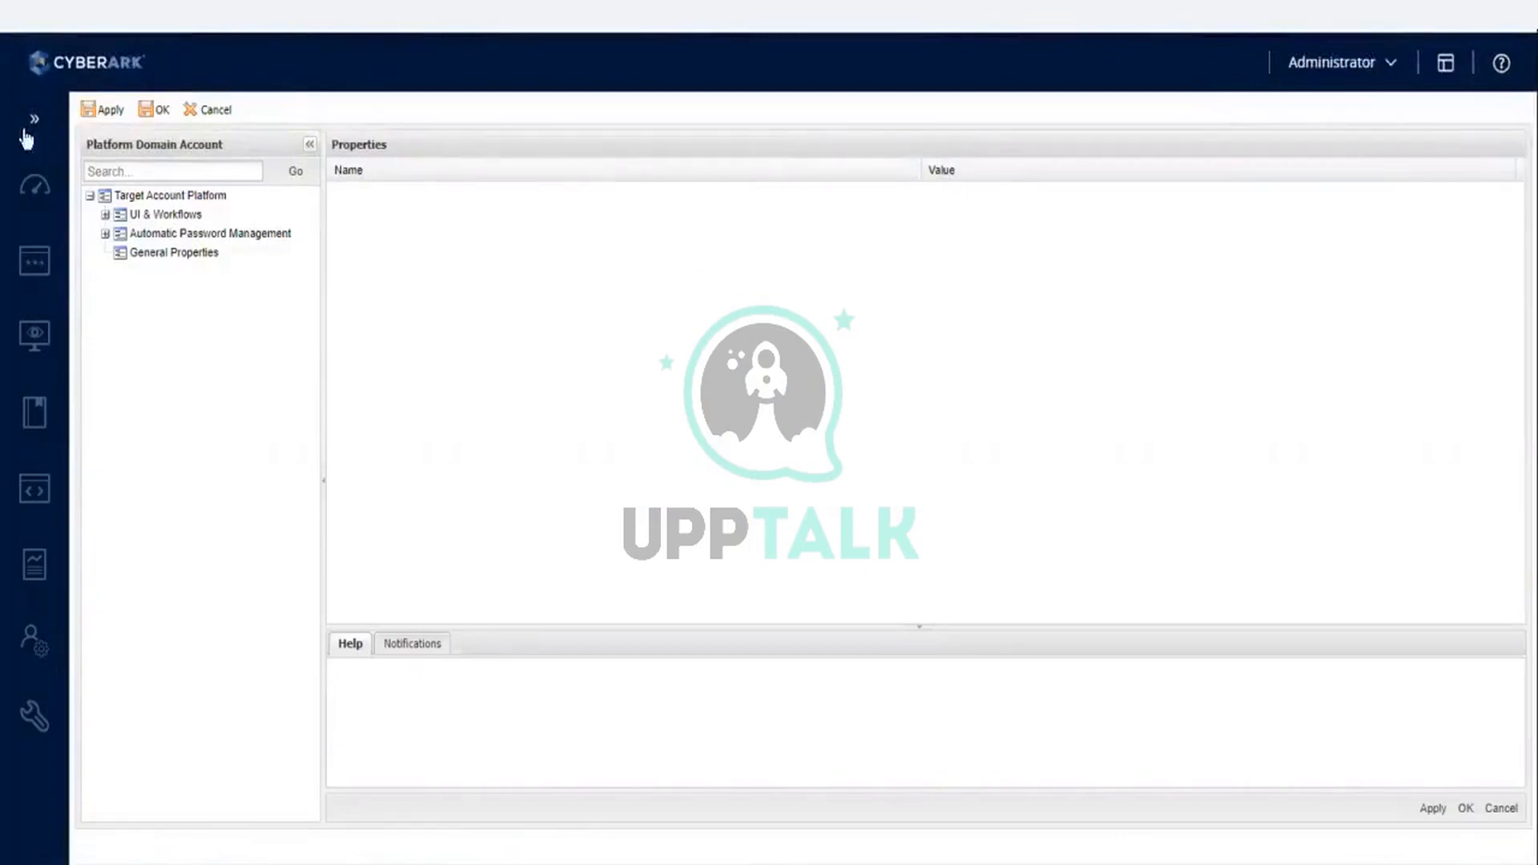
mouse_move(30, 711)
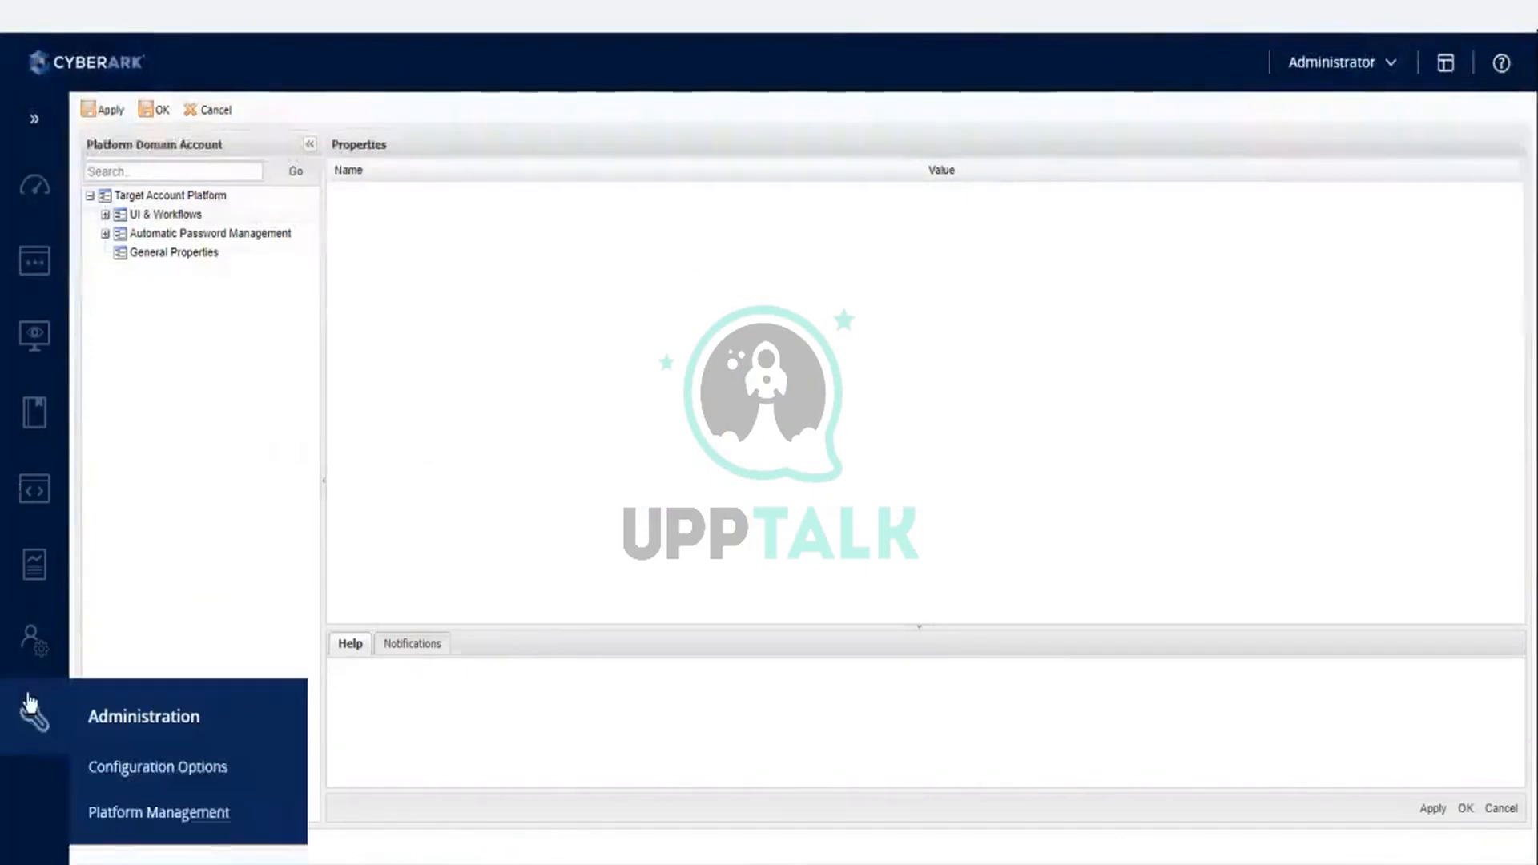
click(117, 767)
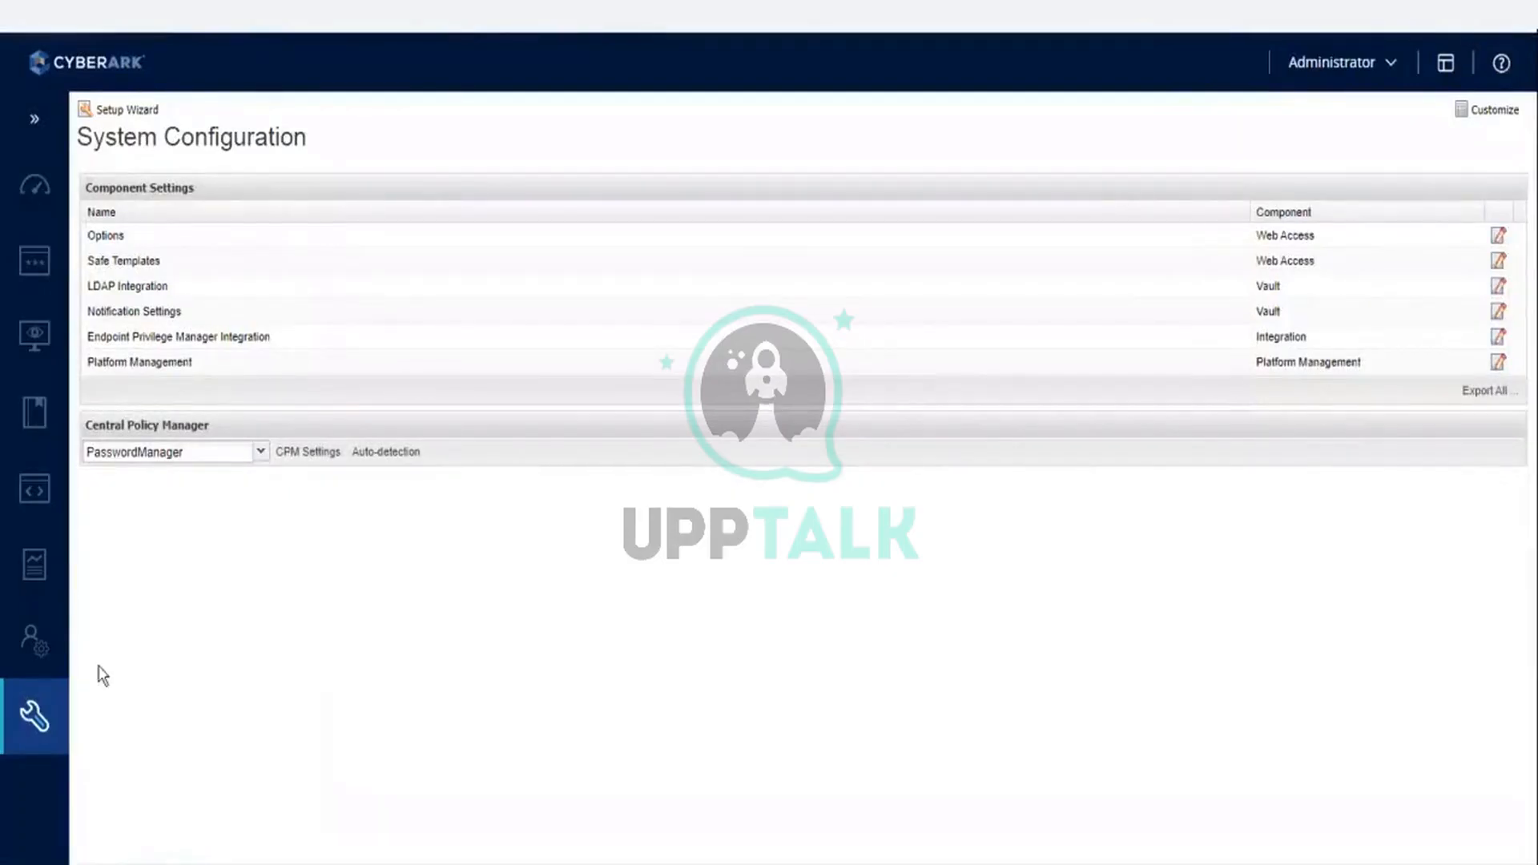
click(112, 236)
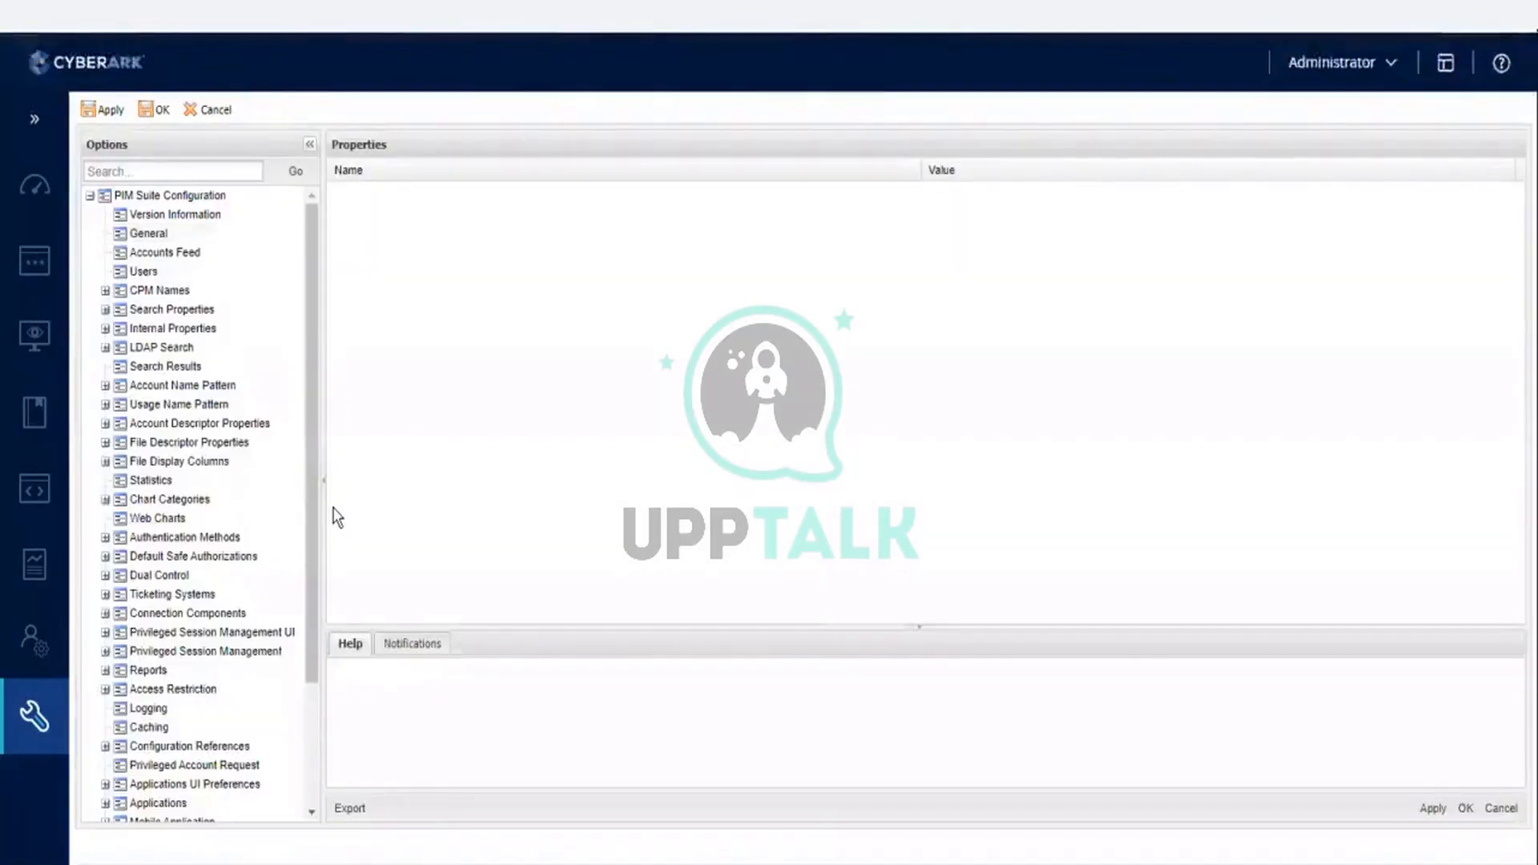
- Examine the general settings and the ID and name of the configured PSMServer under Privileged Session Management
click(242, 653)
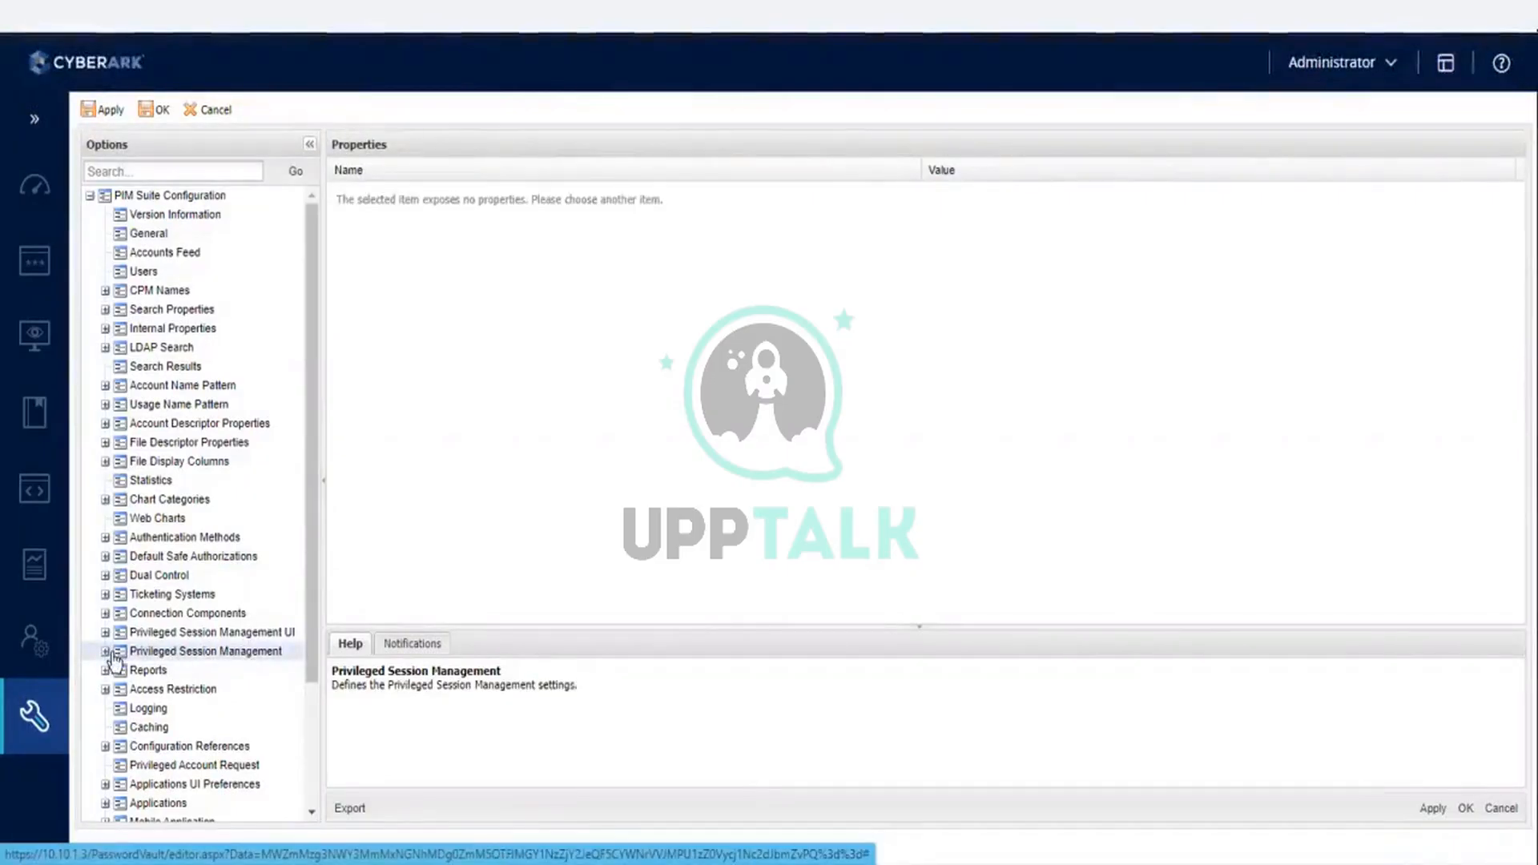
click(105, 653)
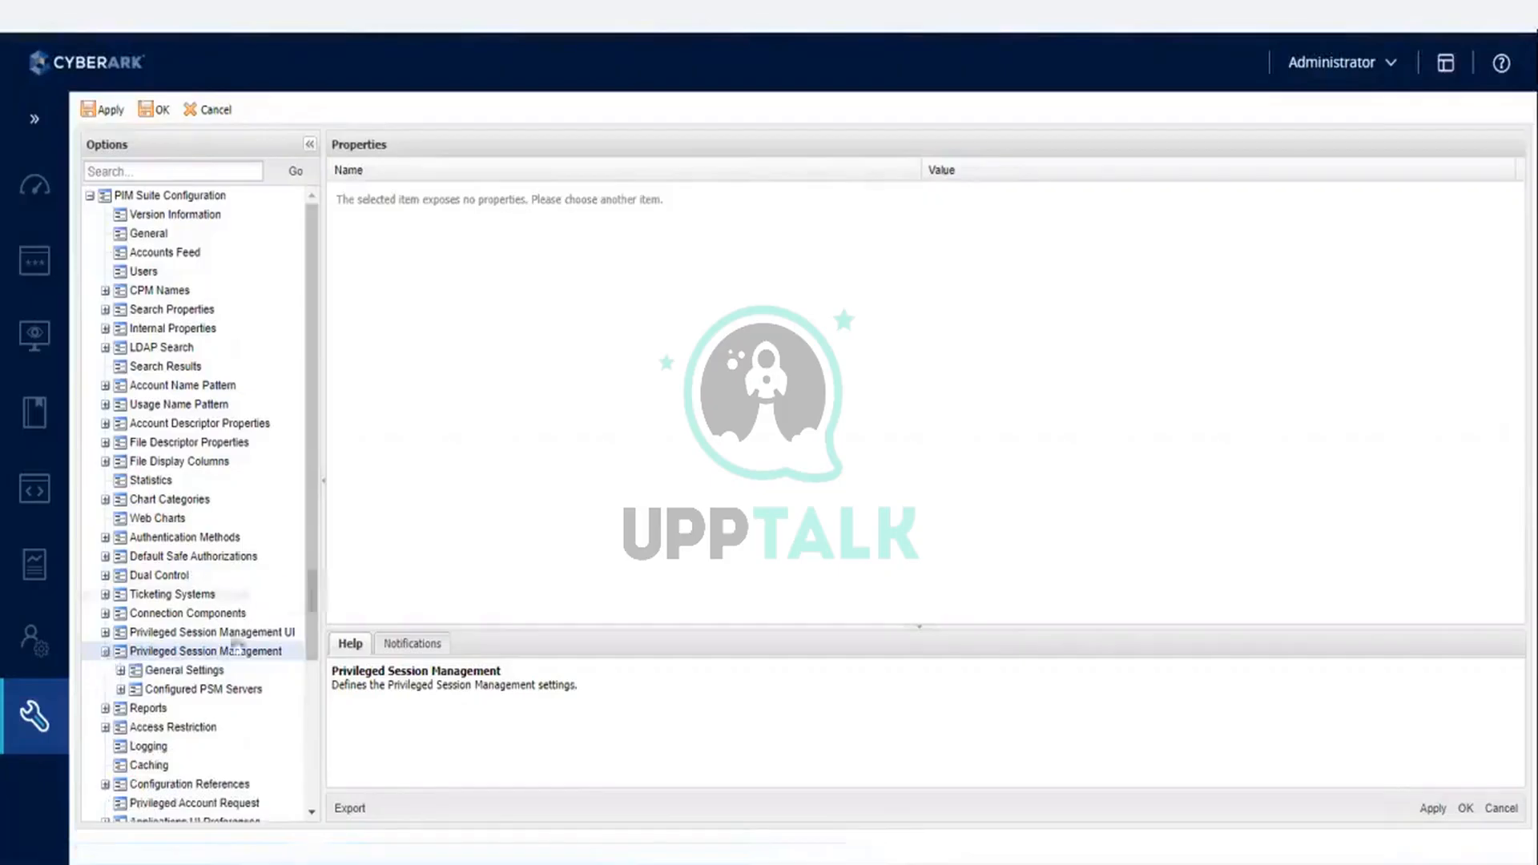
click(211, 672)
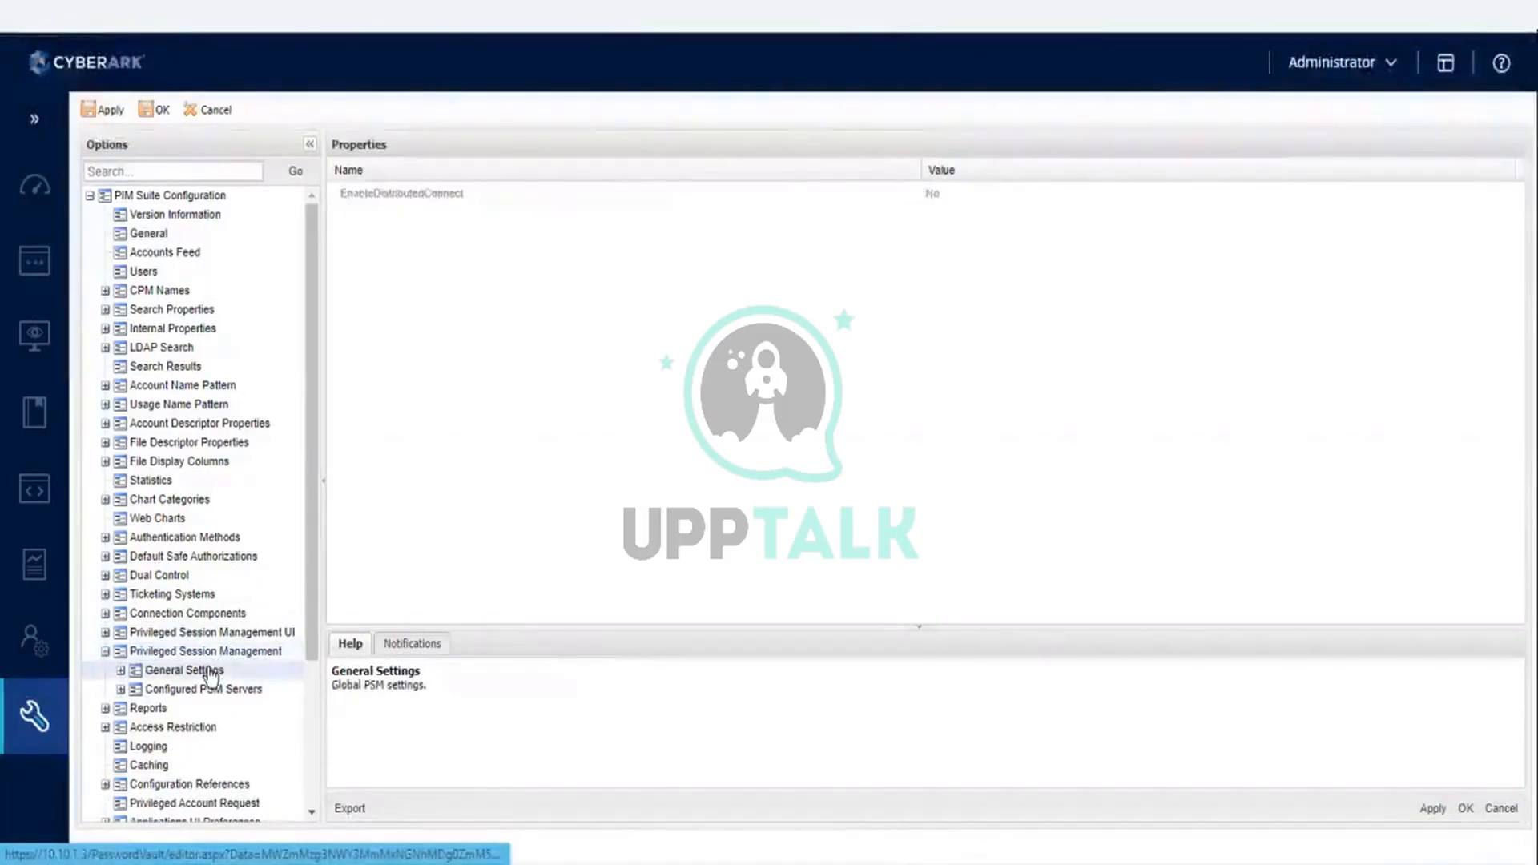
click(121, 690)
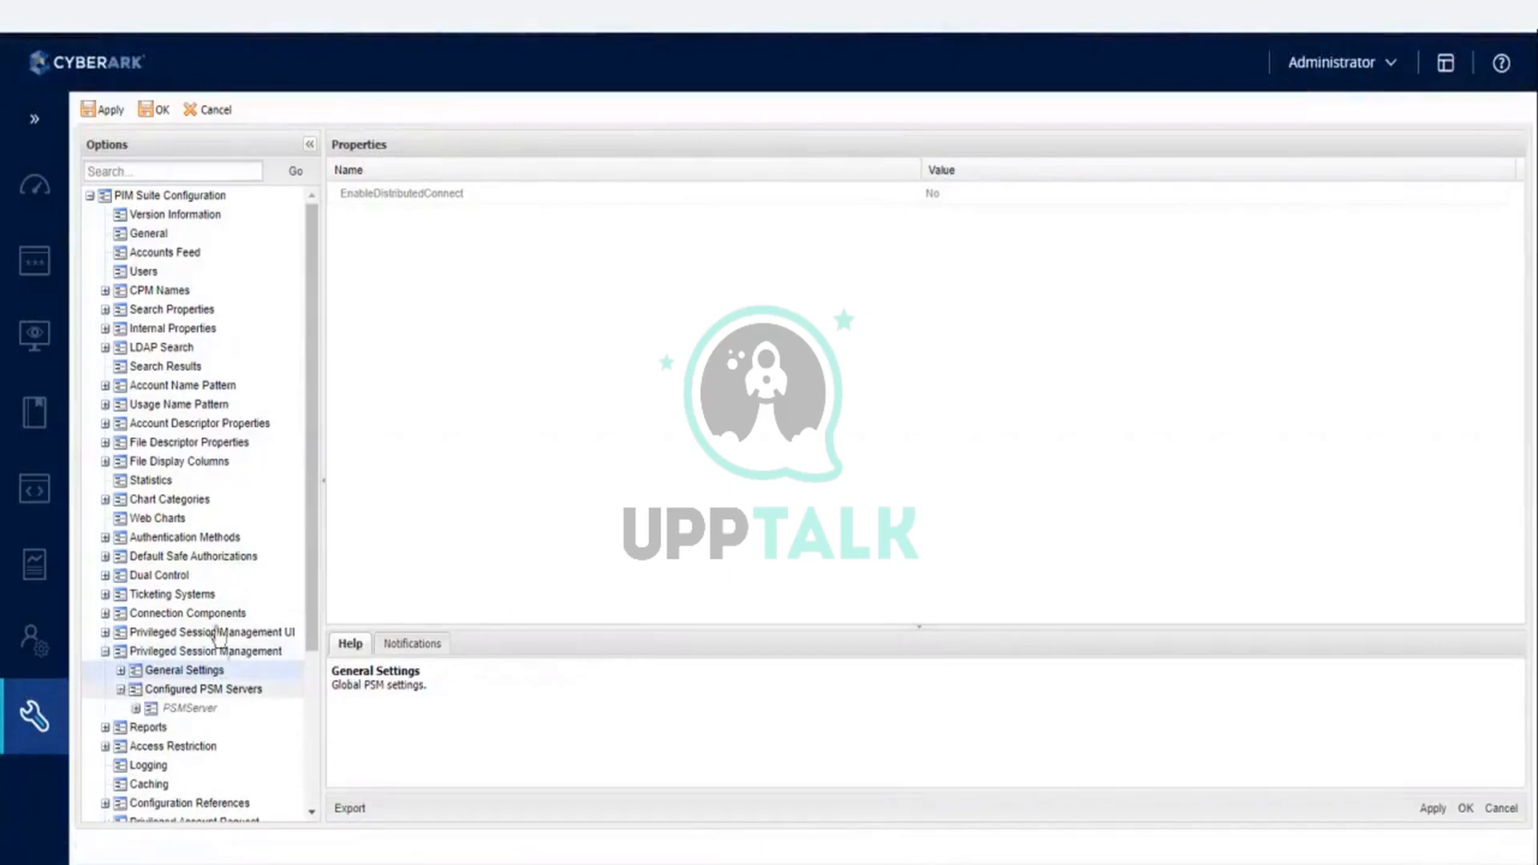
click(180, 710)
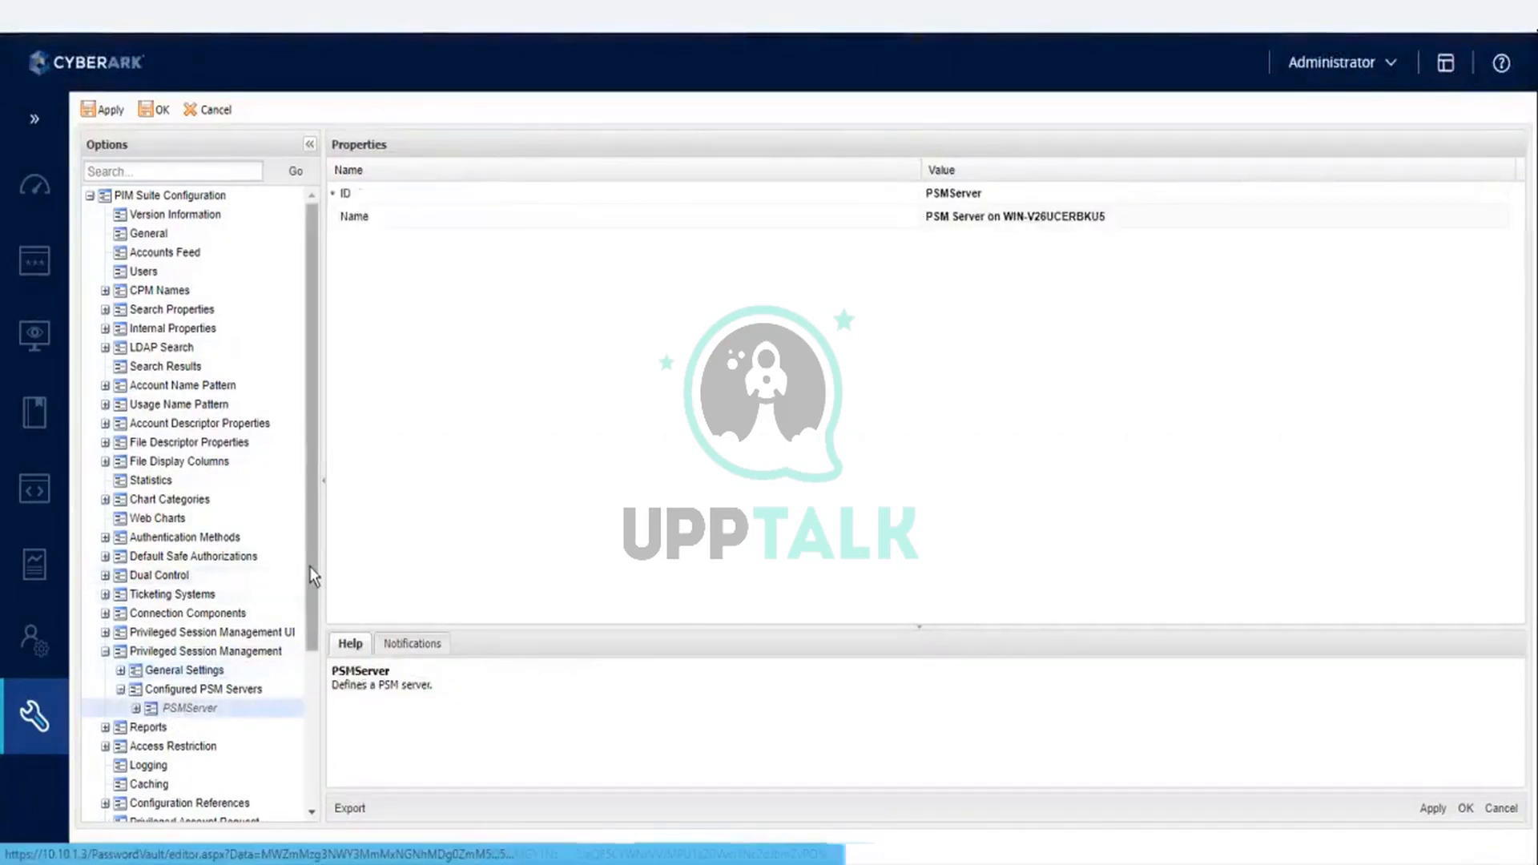
drag(309, 566, 309, 658)
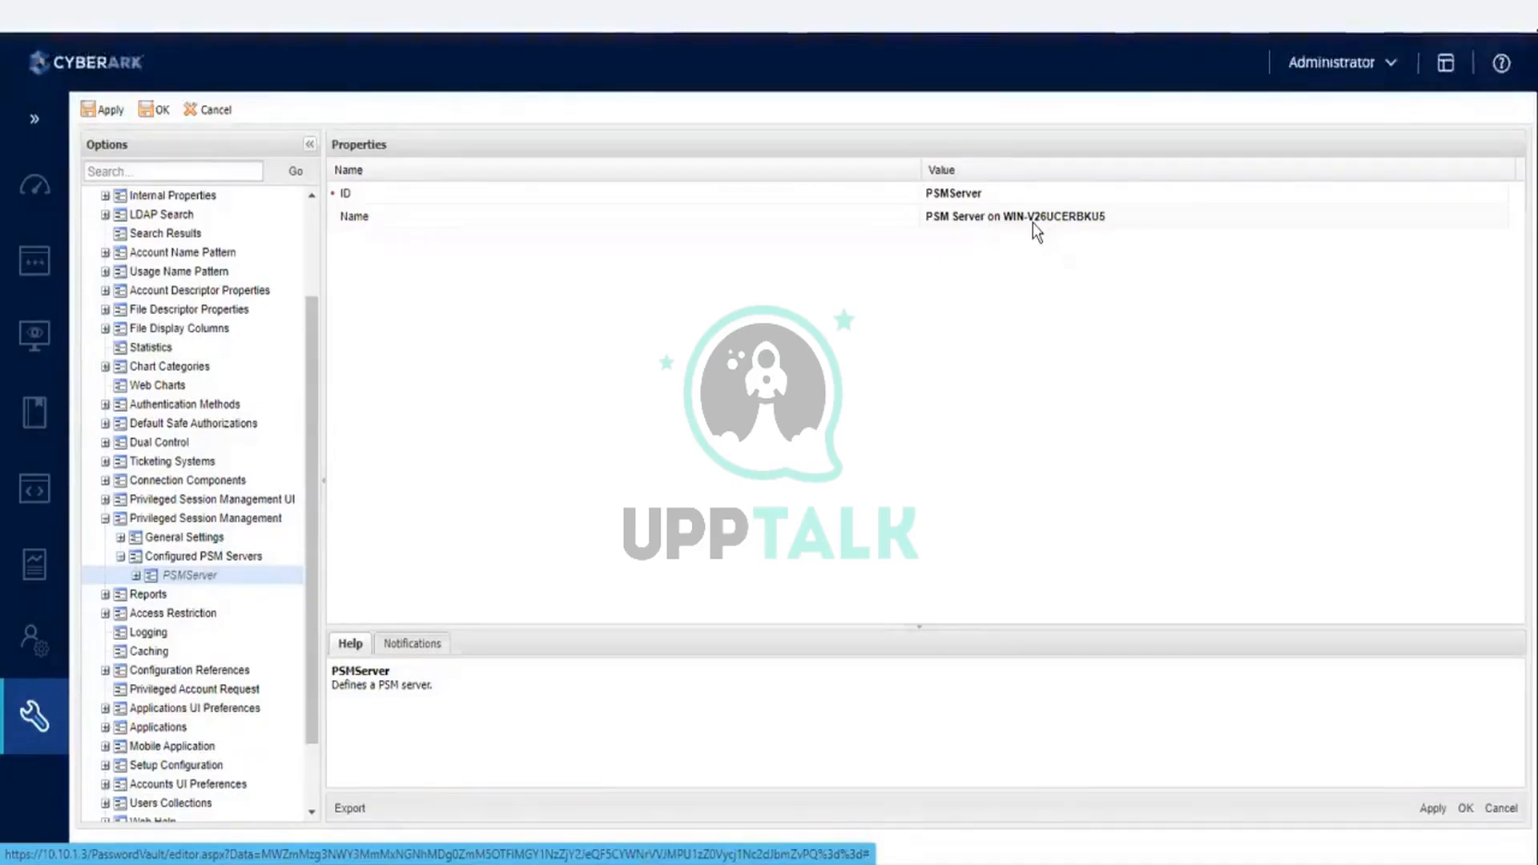
- Try adding a blank PSM server entry with the ID PSM_LB under Configured PSM Servers, and delete it again
click(226, 560)
right_click(225, 566)
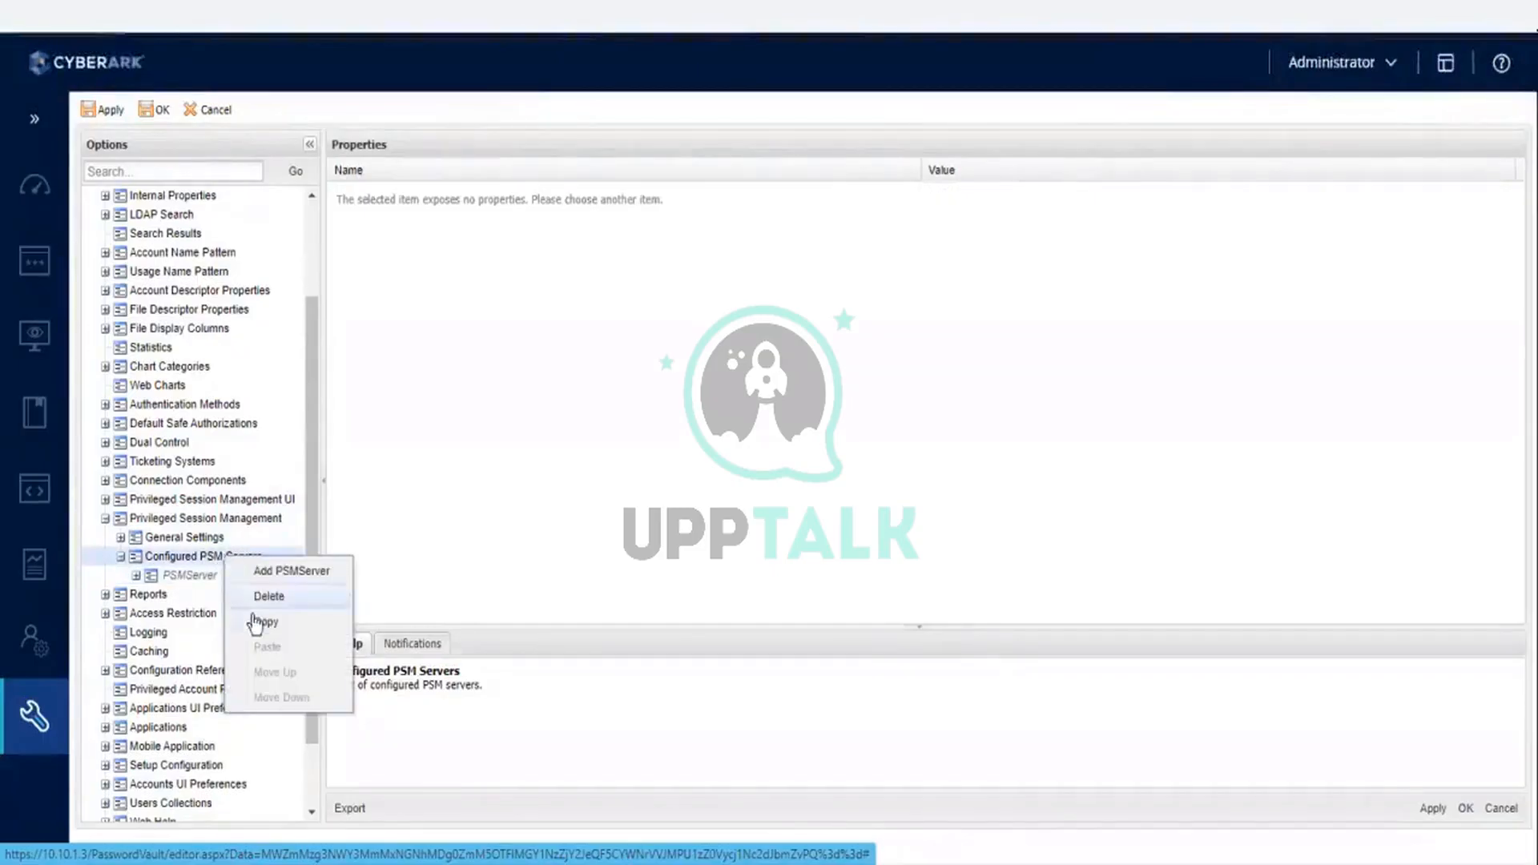
click(282, 575)
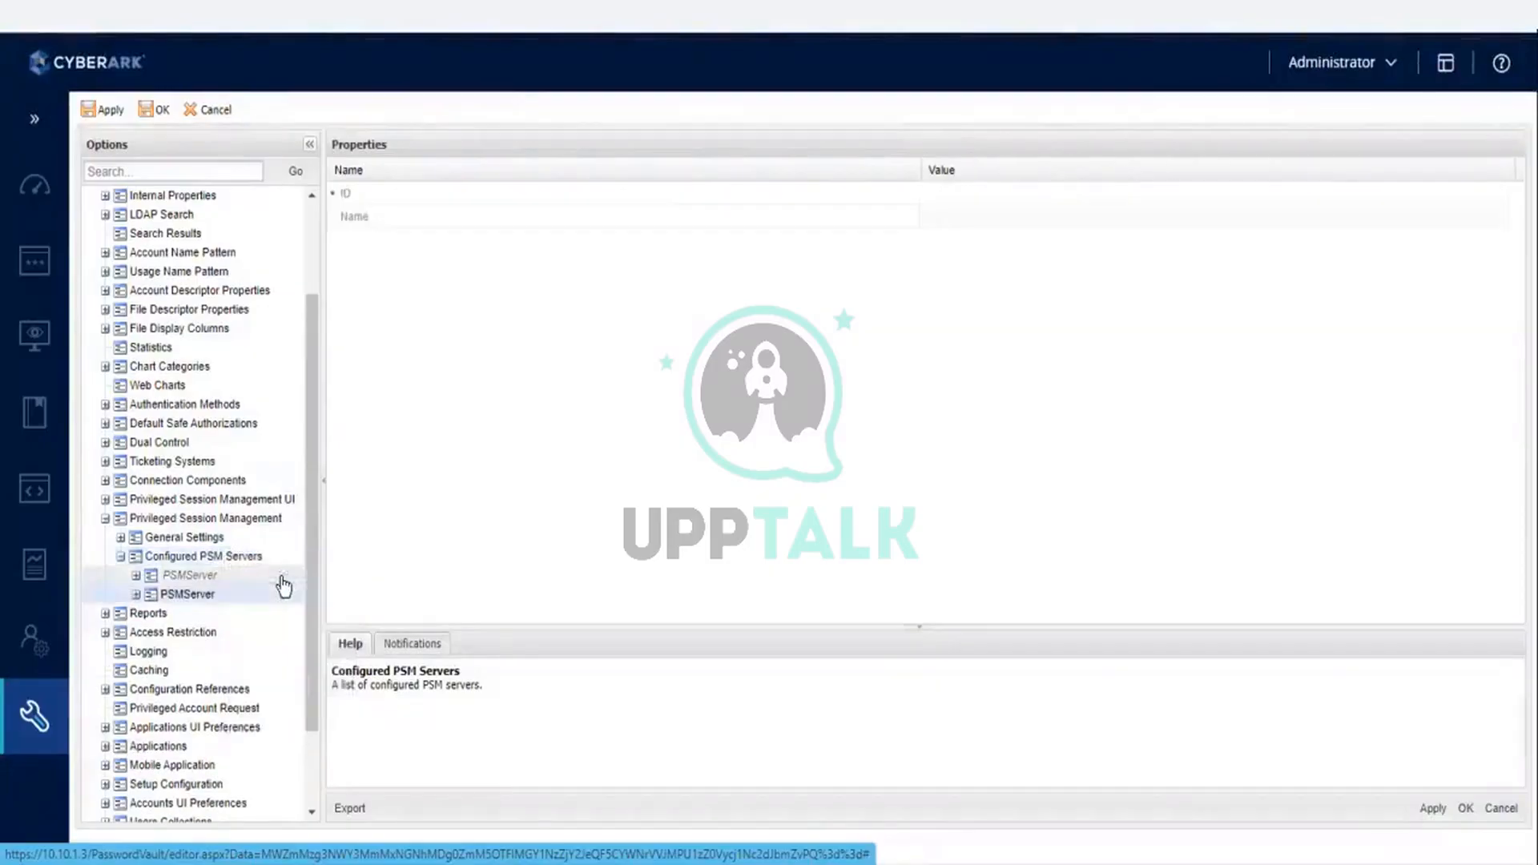
click(136, 594)
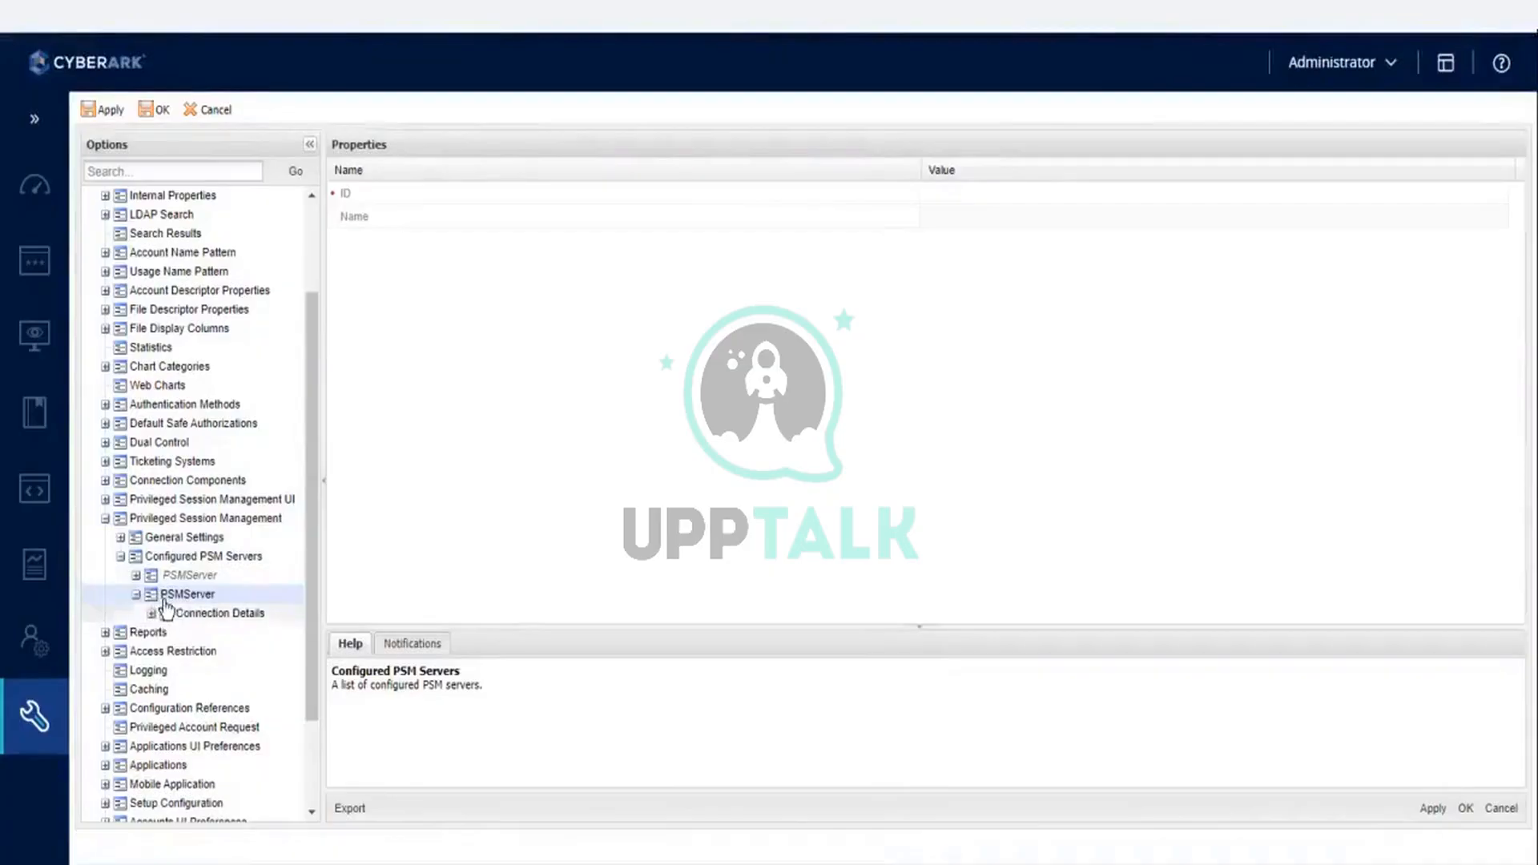
click(166, 597)
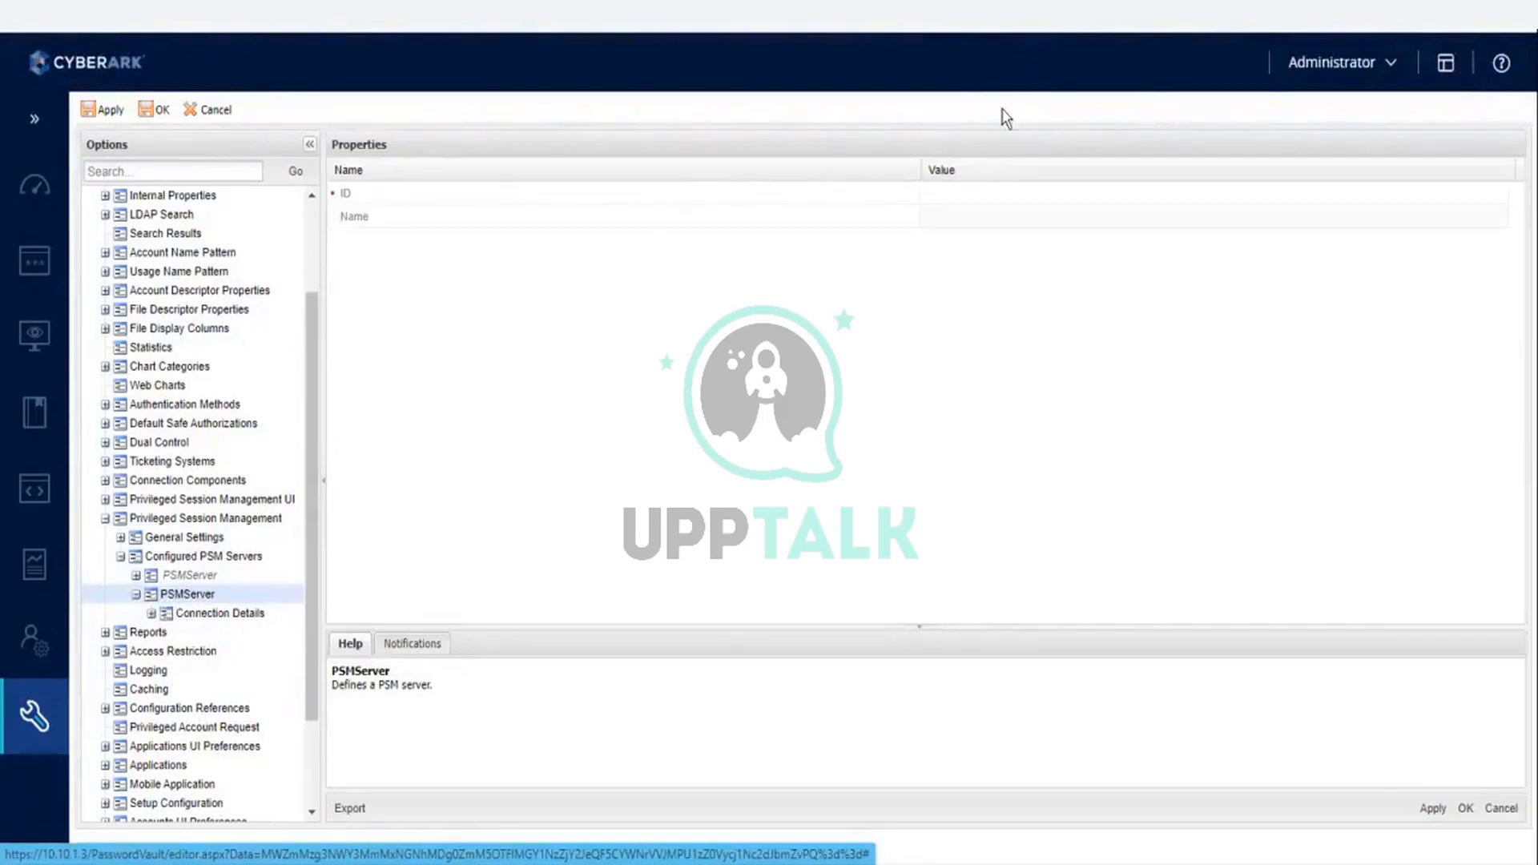
click(955, 194)
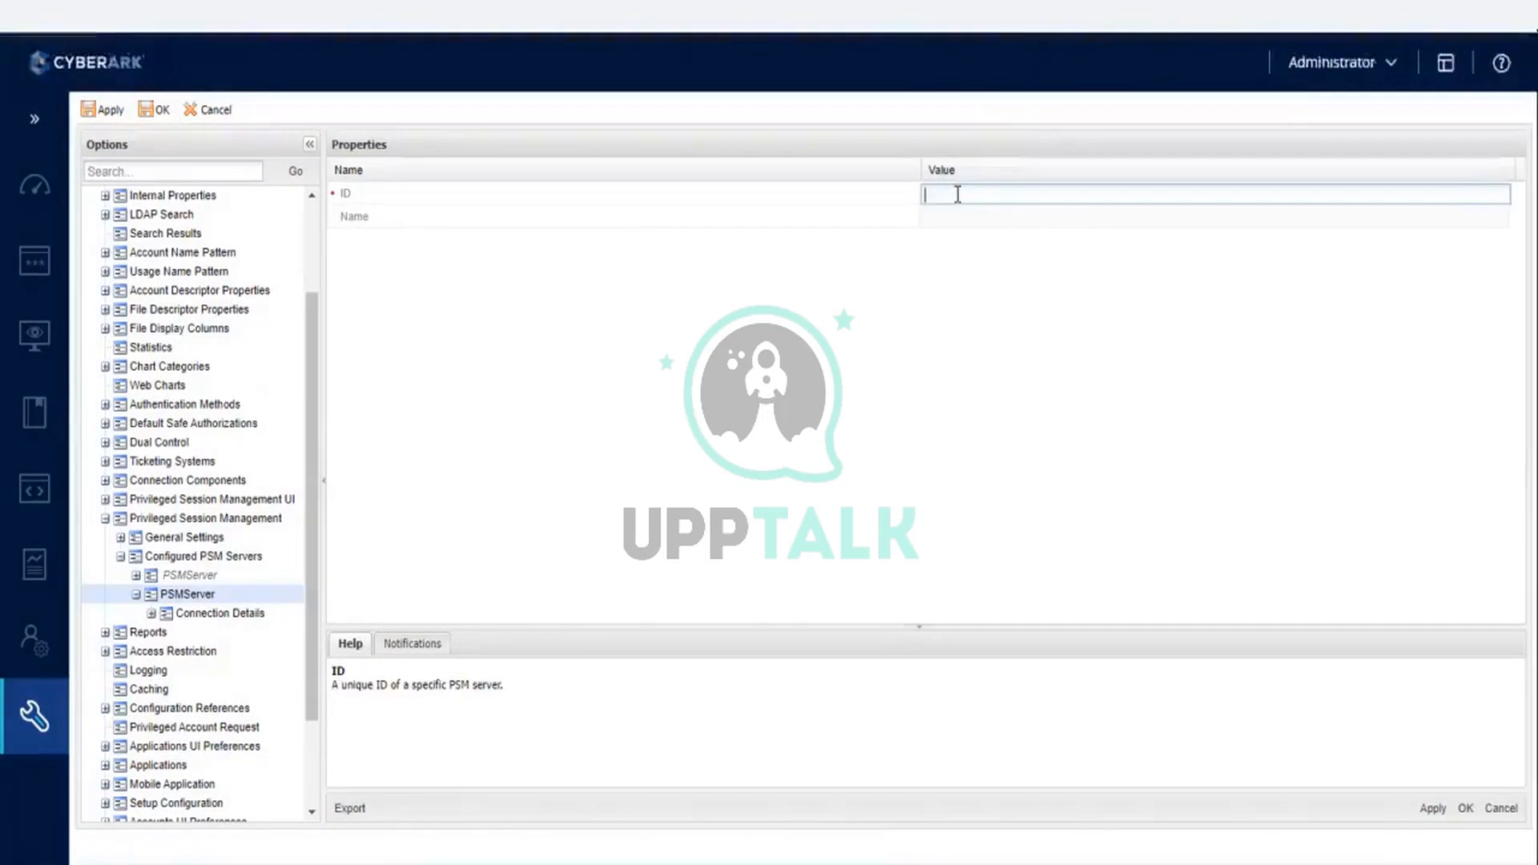
text(PSM_LB)
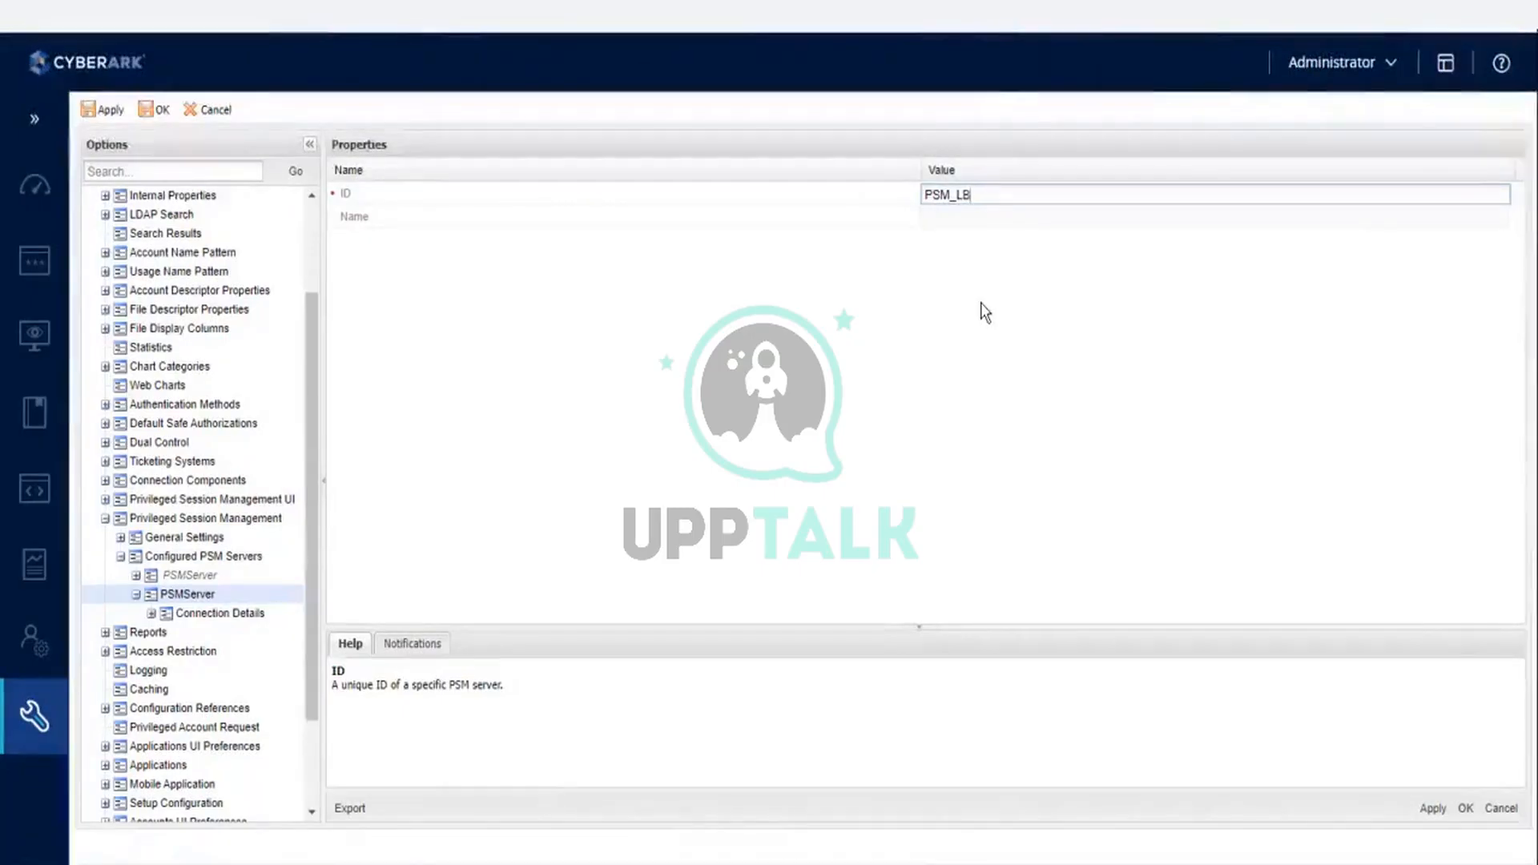
click(982, 303)
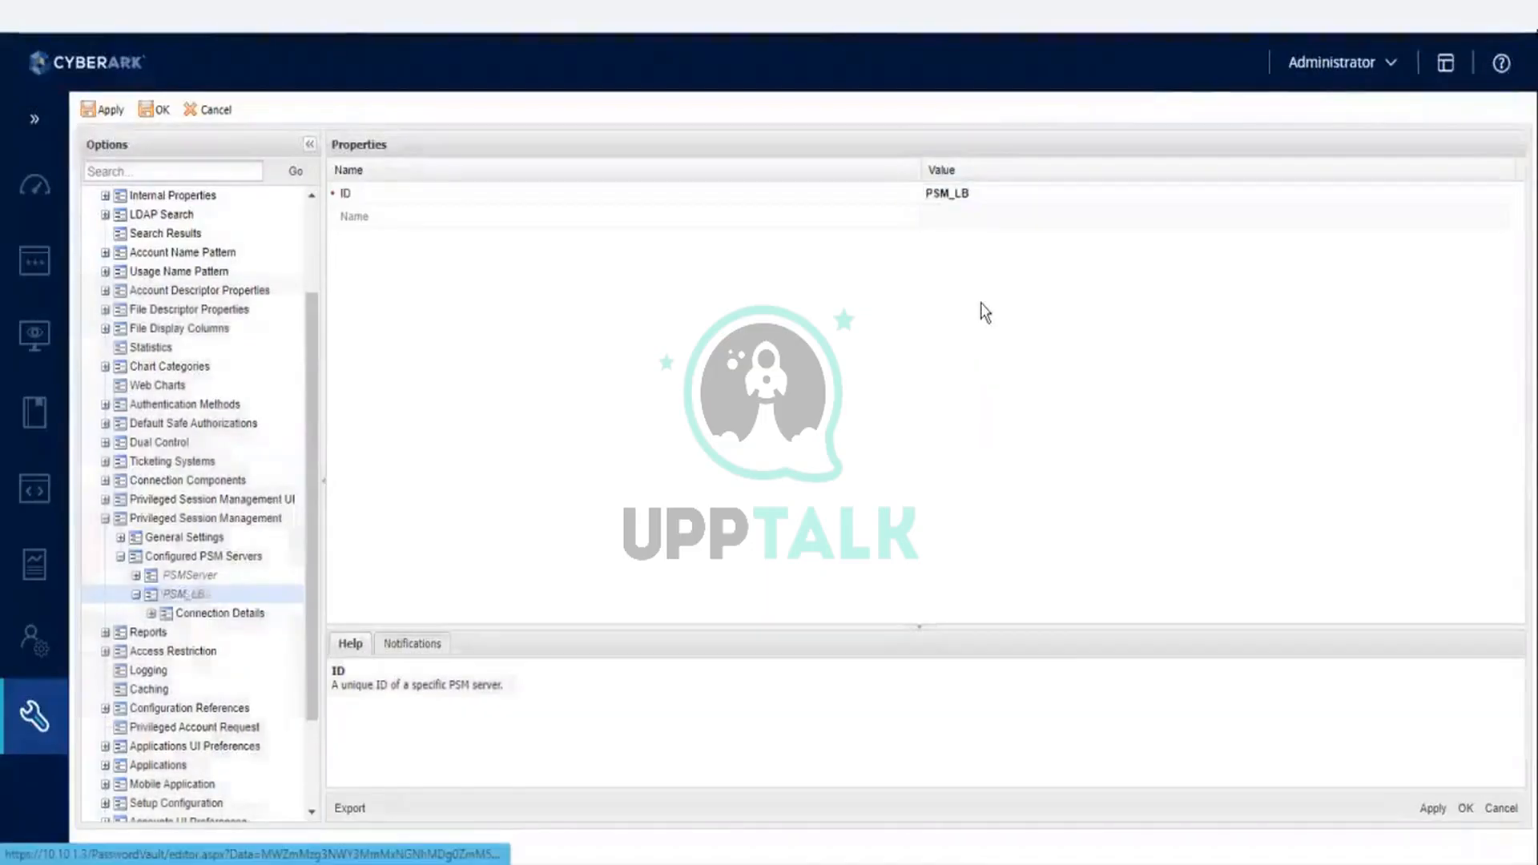
right_click(193, 599)
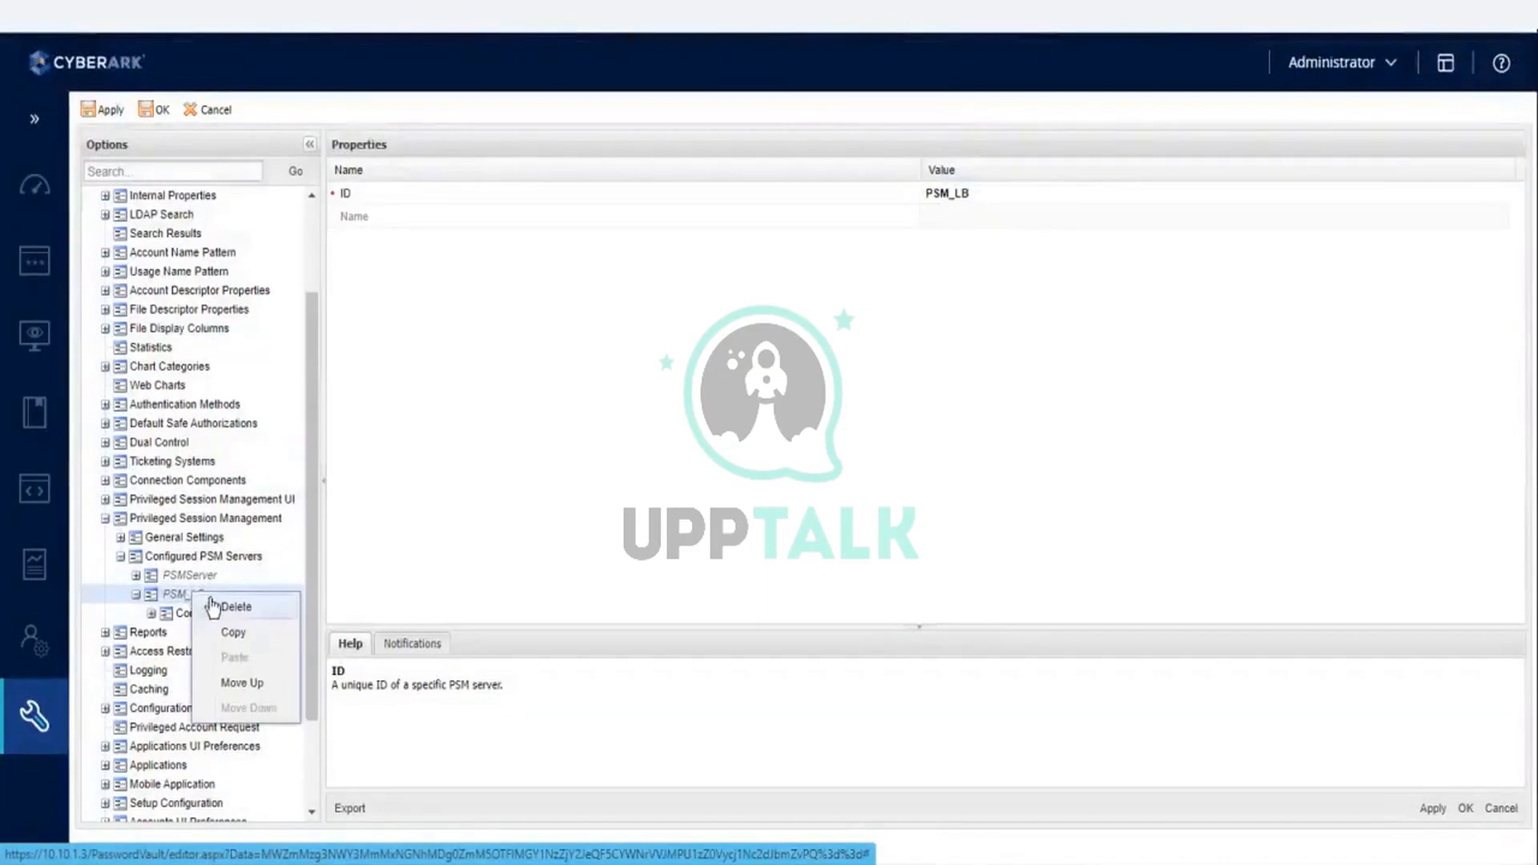
click(214, 607)
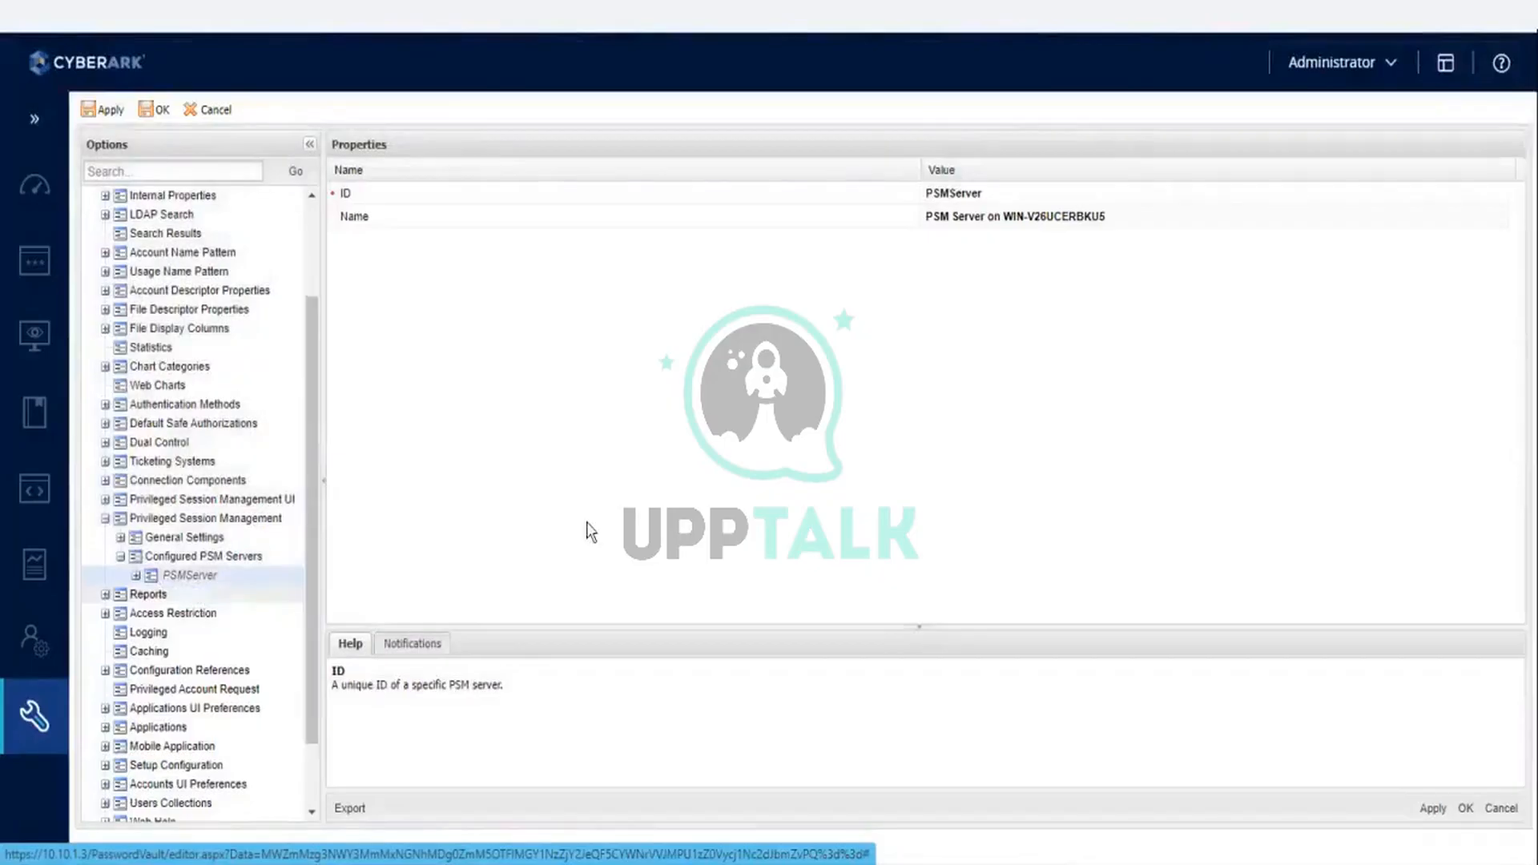
- Duplicate the existing PSMServer entry within Configured PSM Servers by copying and pasting it
click(195, 580)
right_click(195, 580)
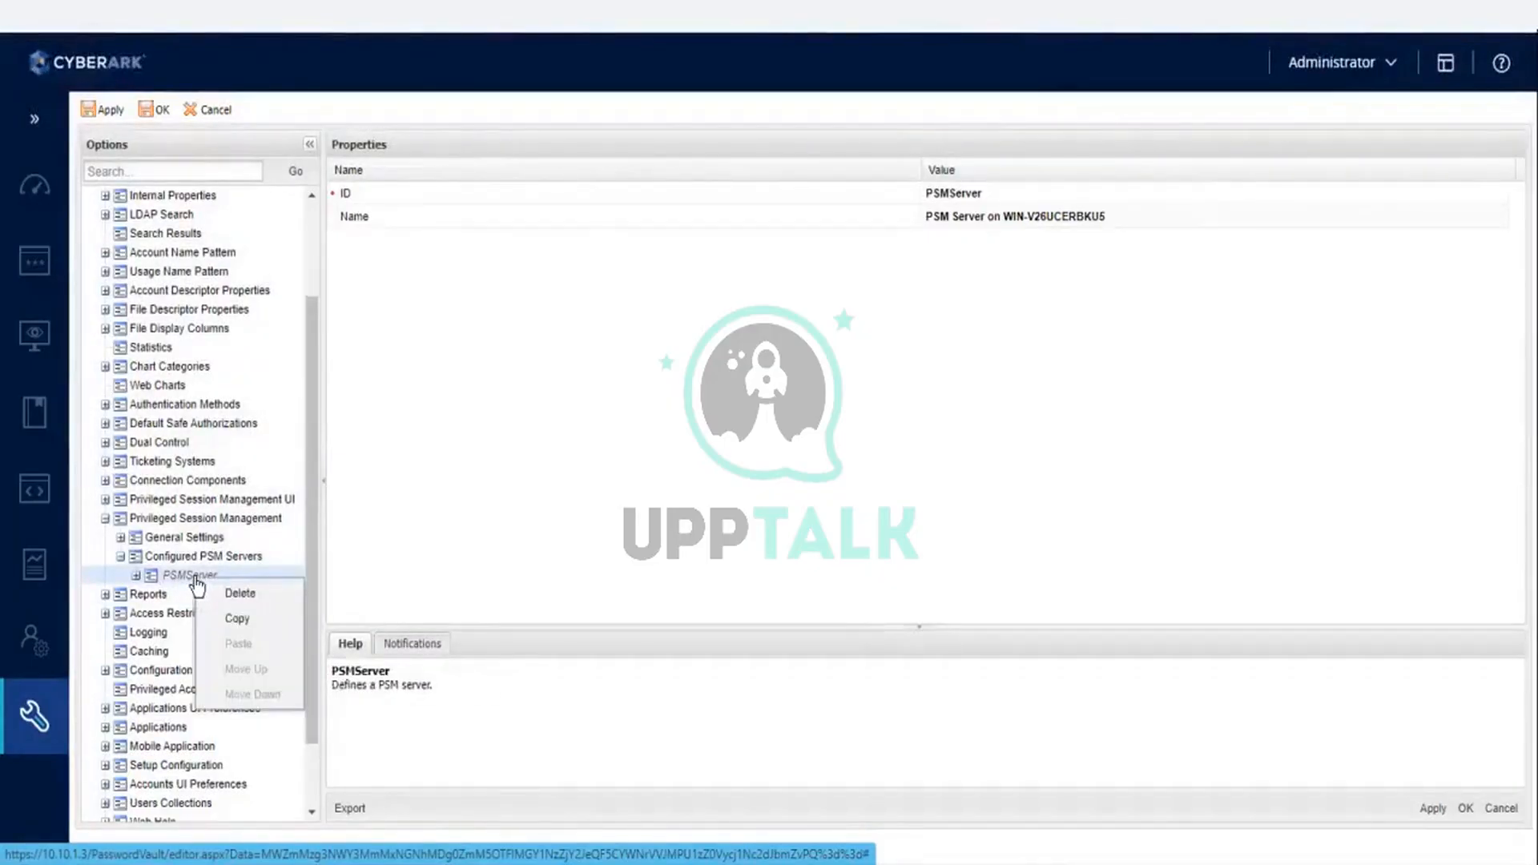
click(227, 619)
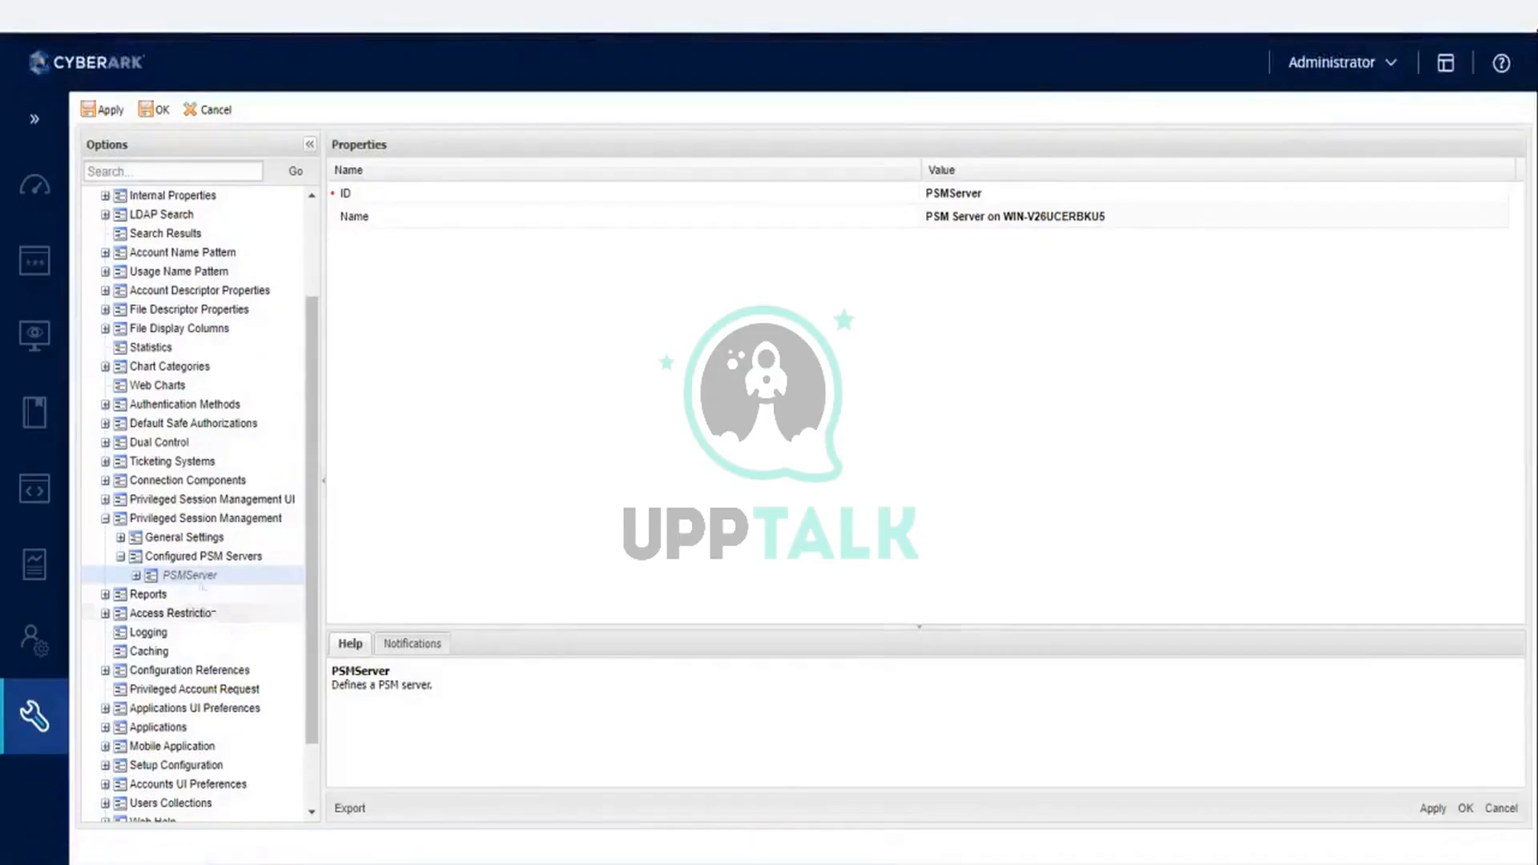
click(199, 565)
right_click(199, 566)
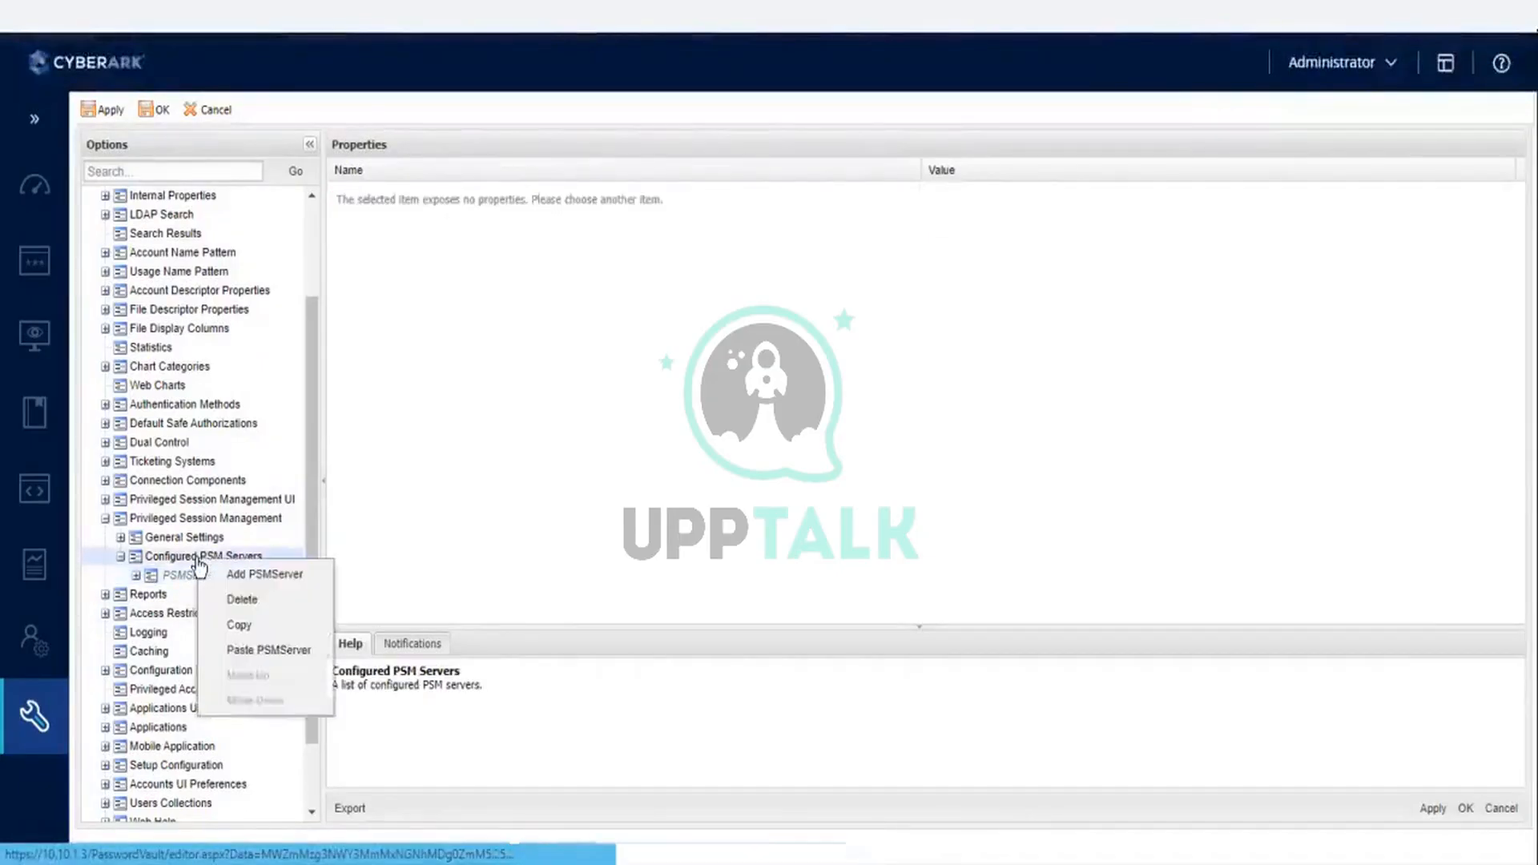
click(258, 659)
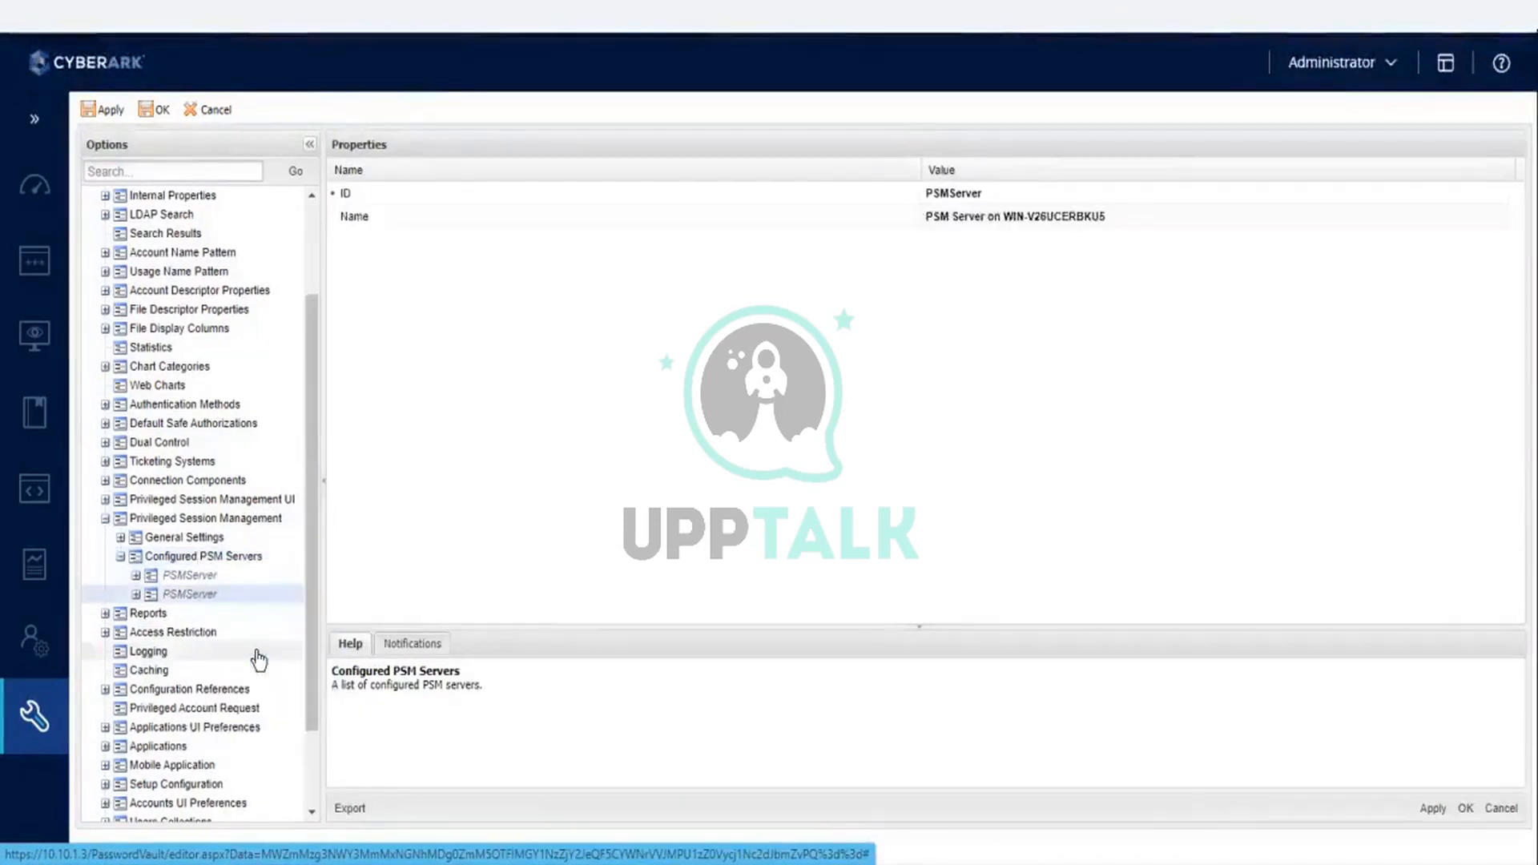
- Set the ID of the pasted PSM server entry to PSM_LB
click(201, 596)
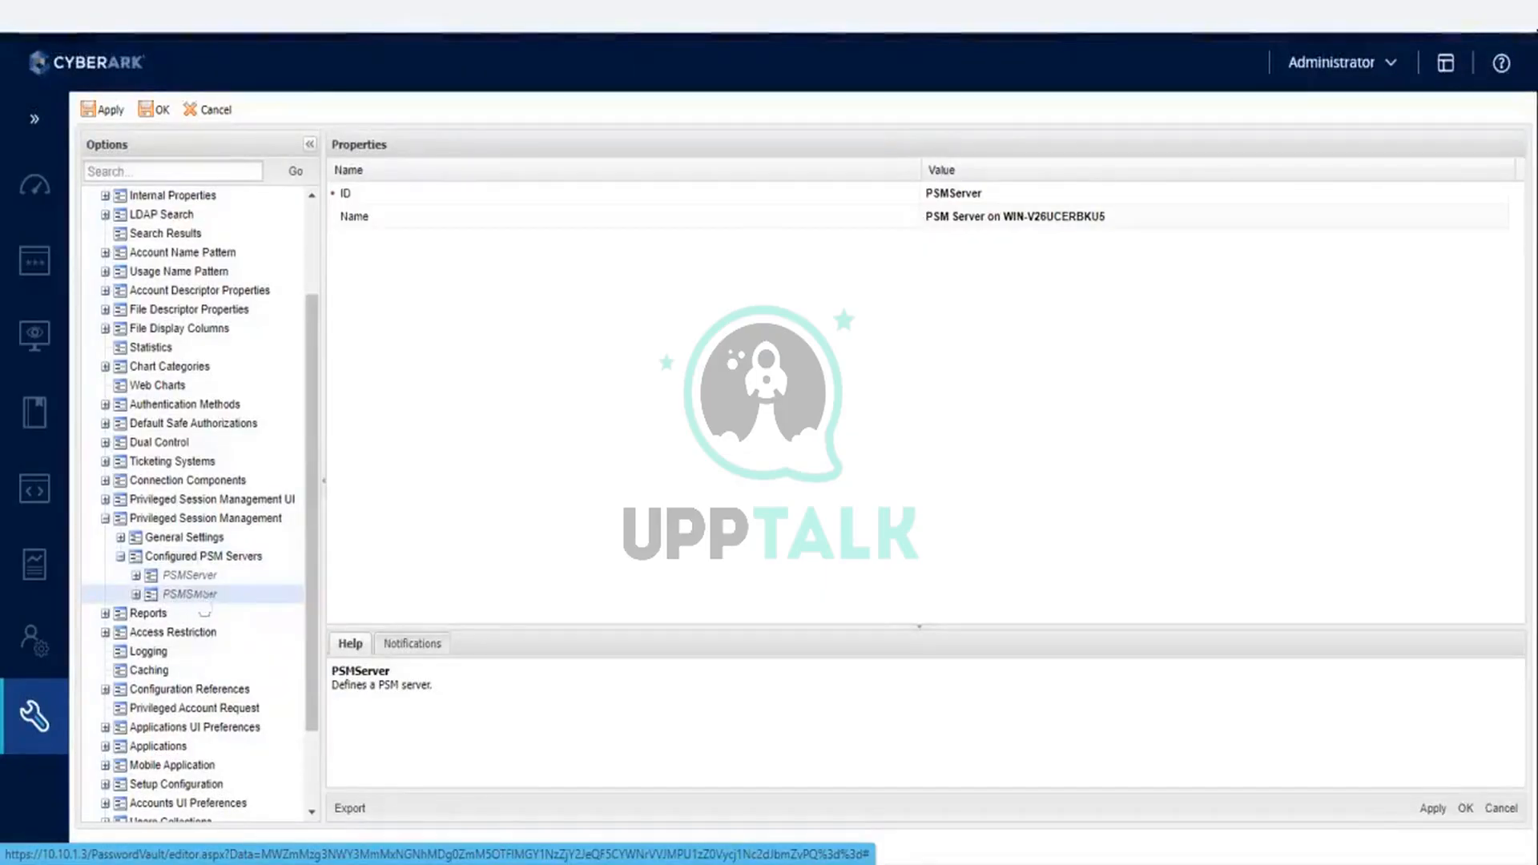
click(950, 200)
text(PSM_LB)
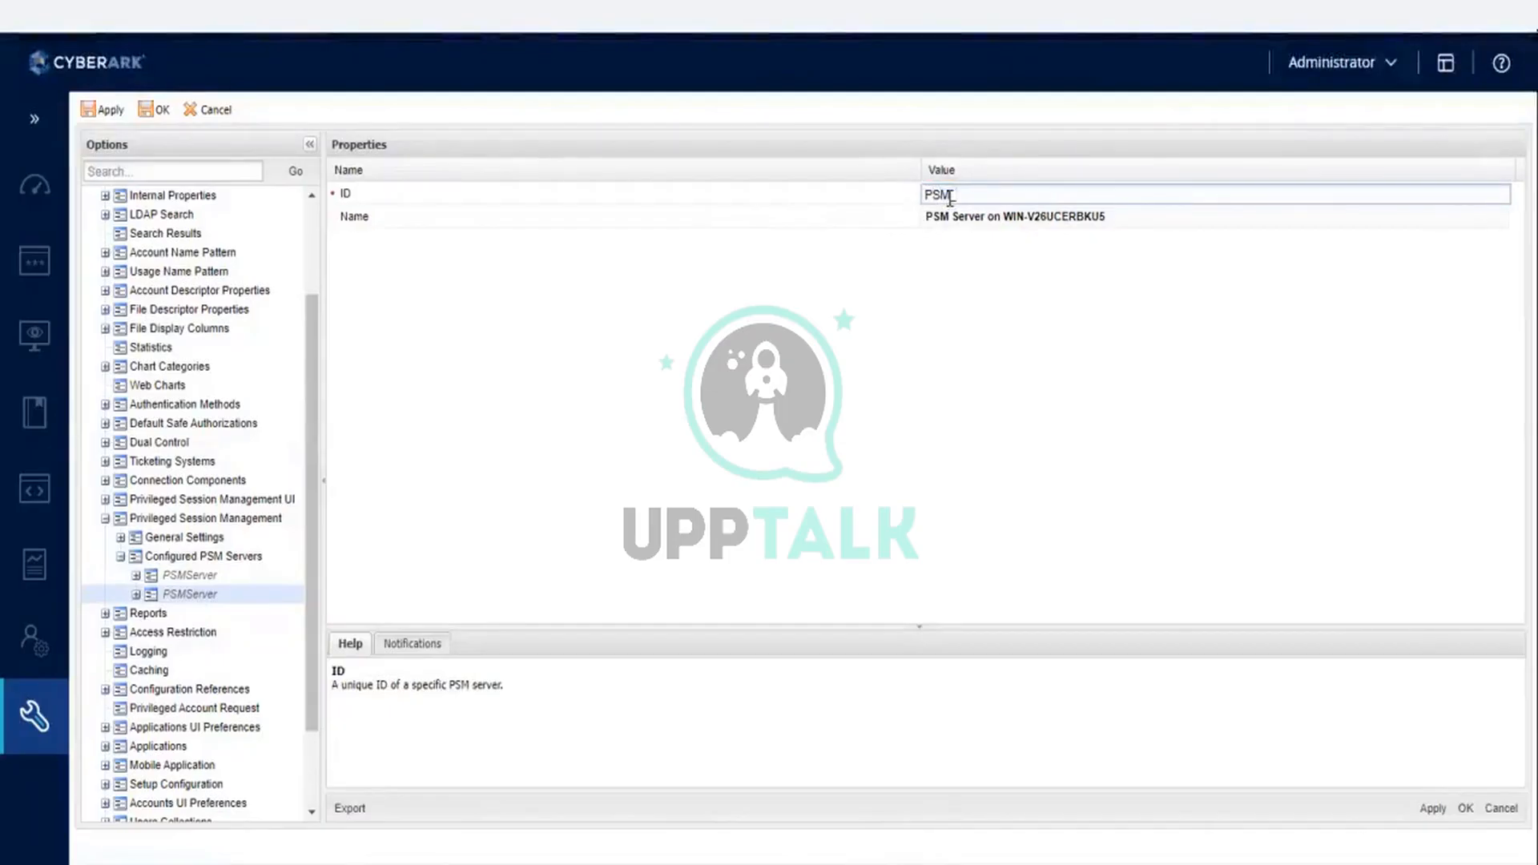
click(1118, 355)
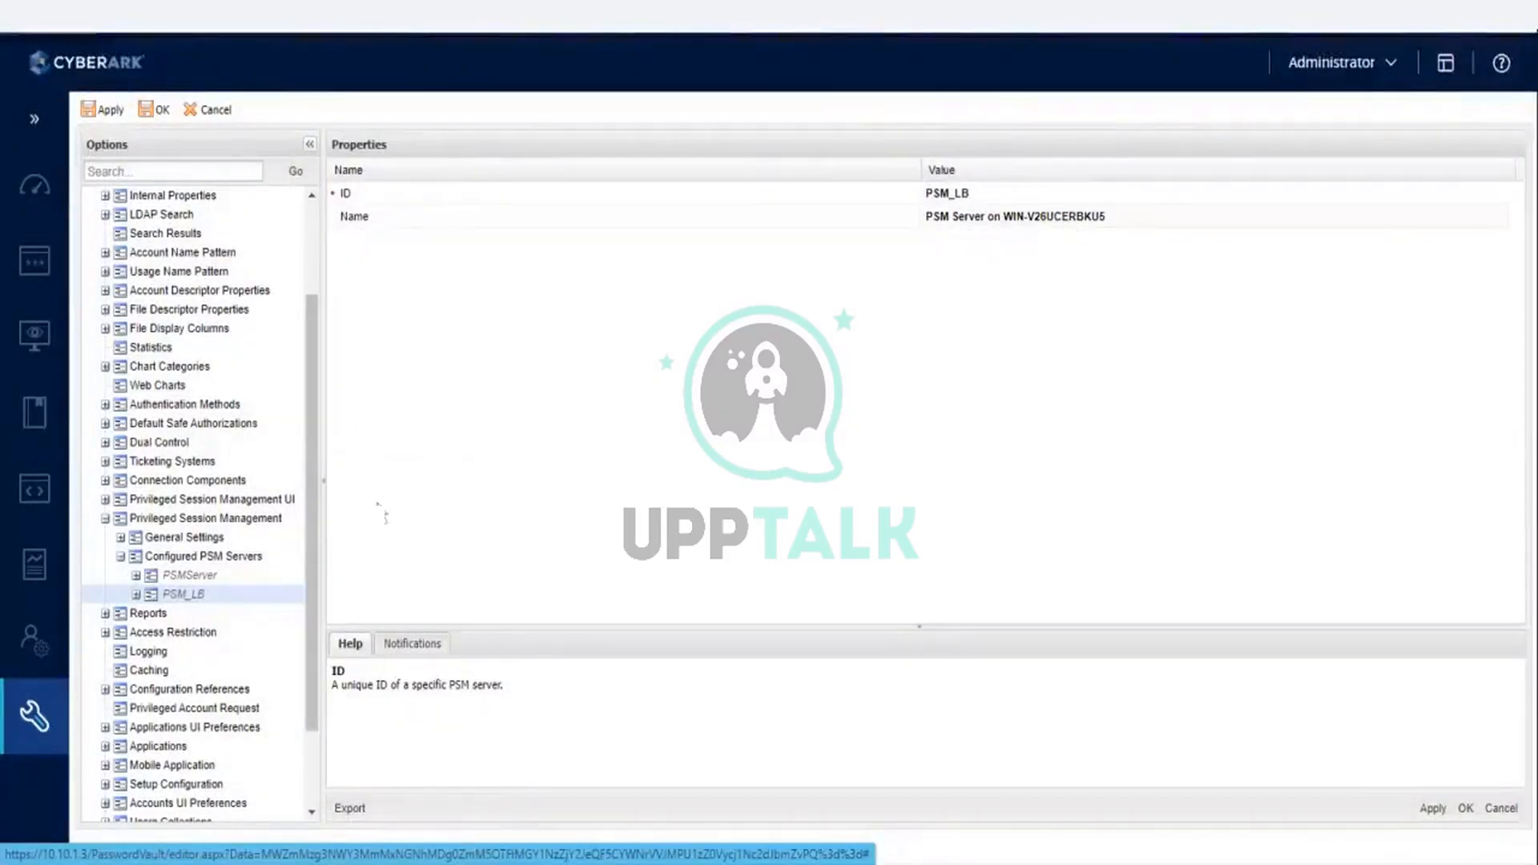
- Examine the server address and related values in PSM_LB's connection details, and return to the PSM_LB entry's own properties
click(136, 595)
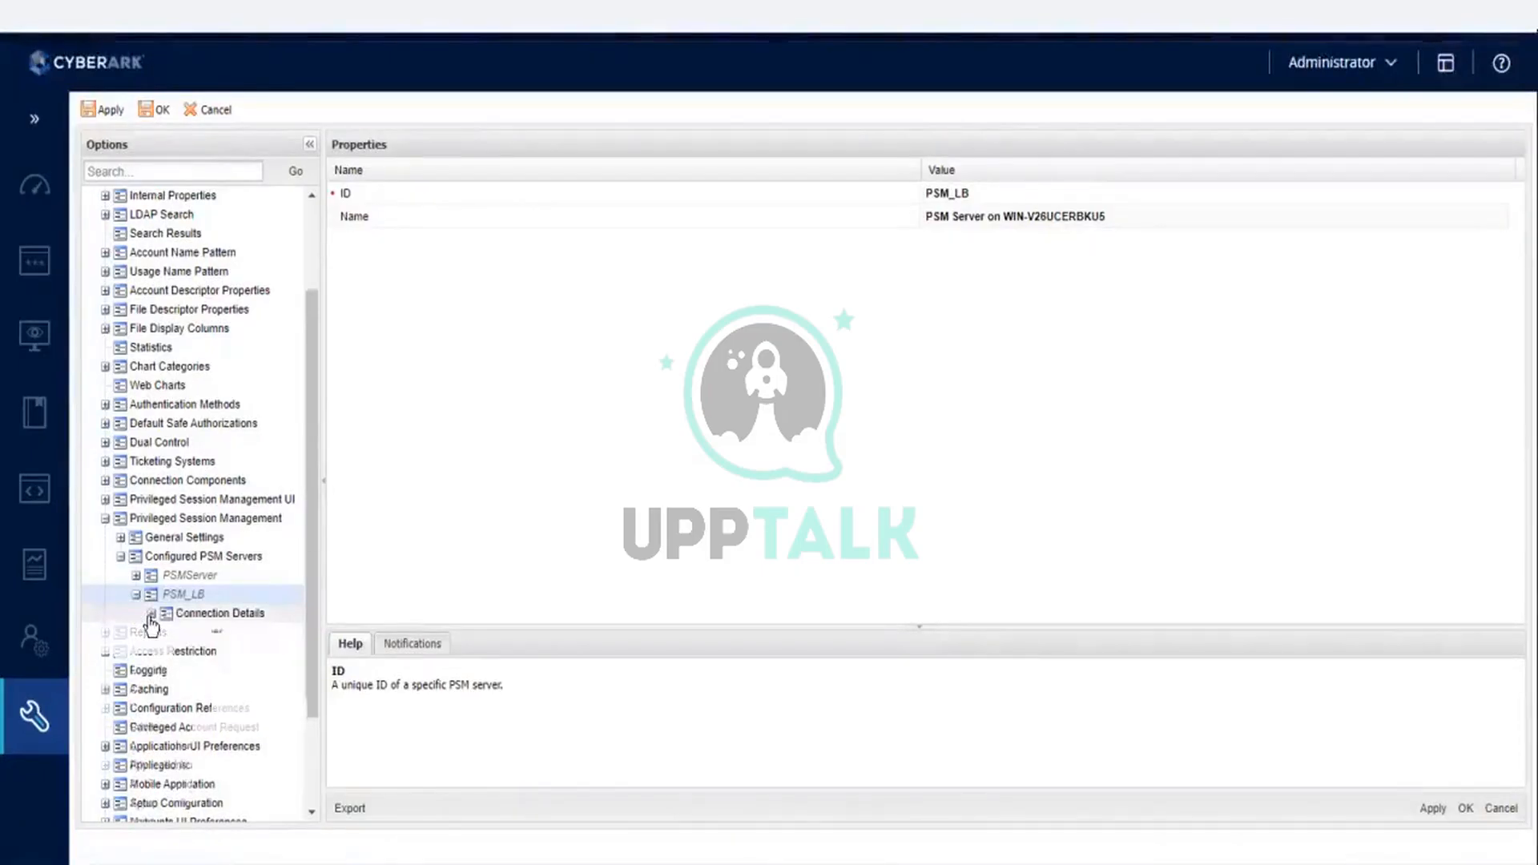
click(150, 615)
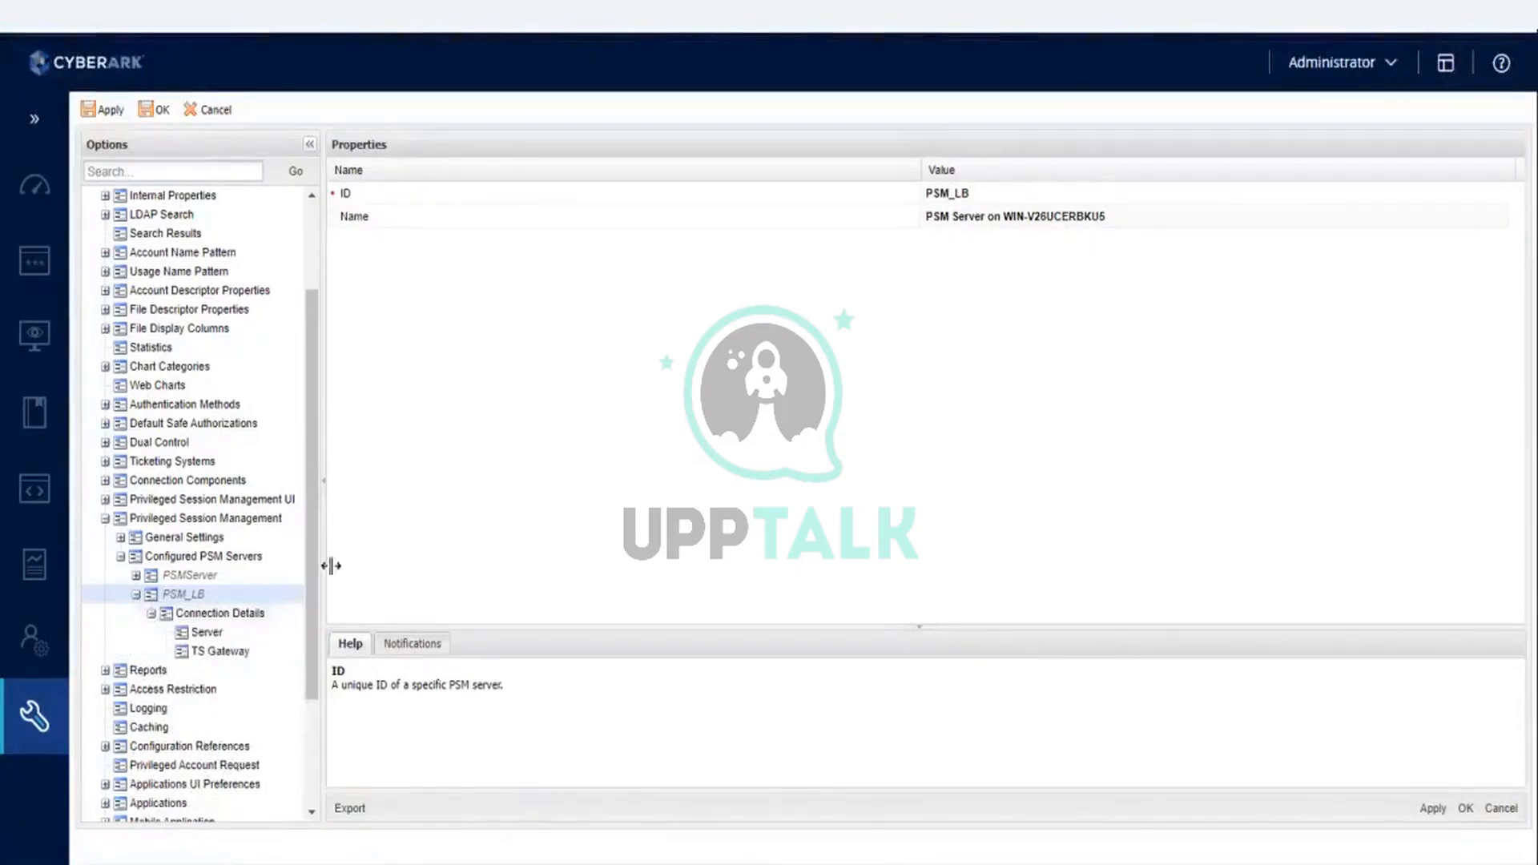
click(215, 634)
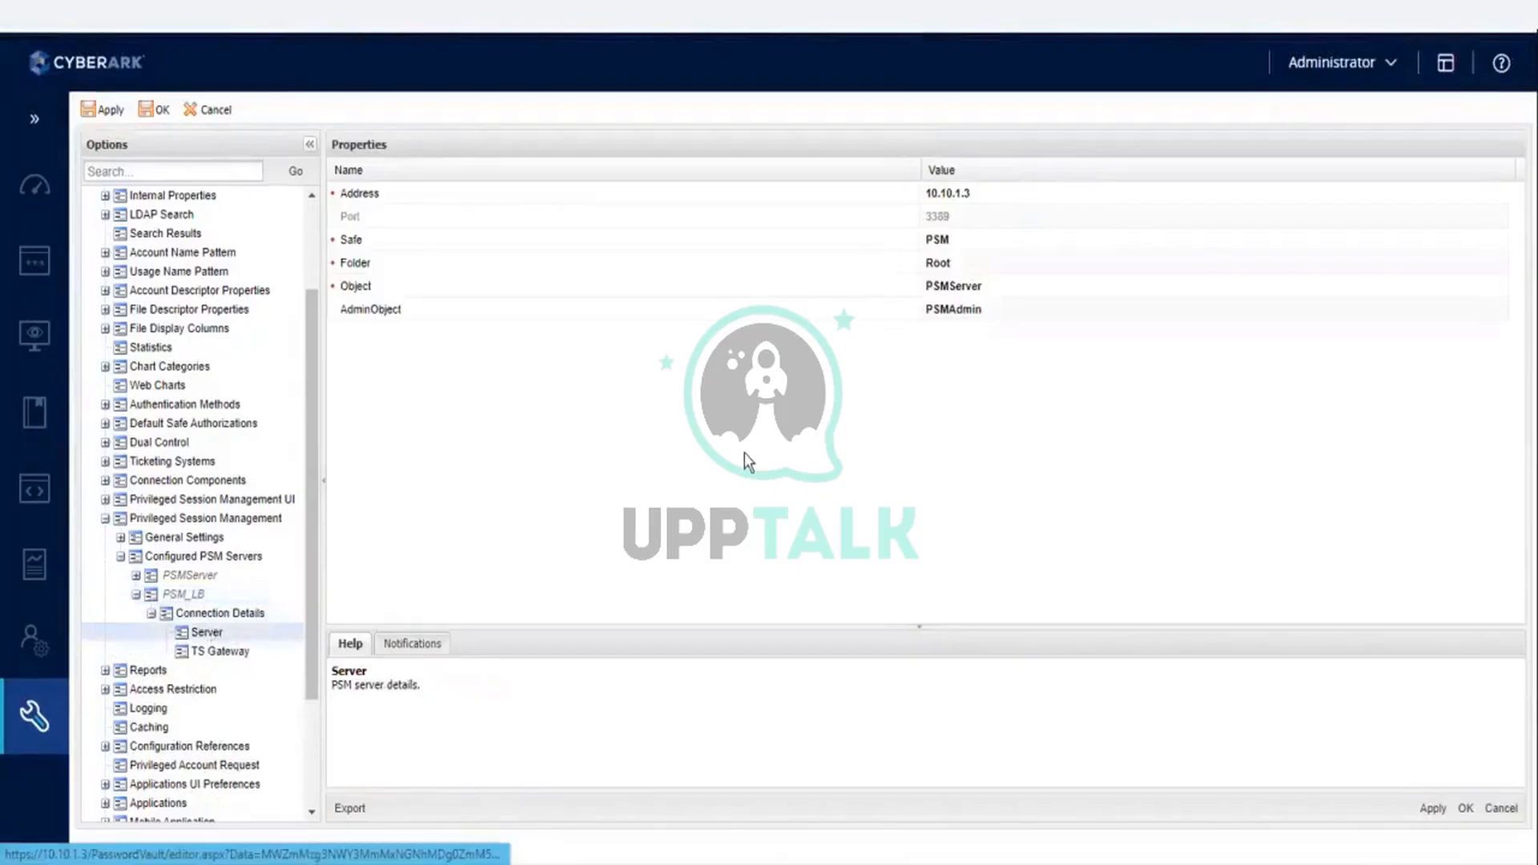
click(984, 191)
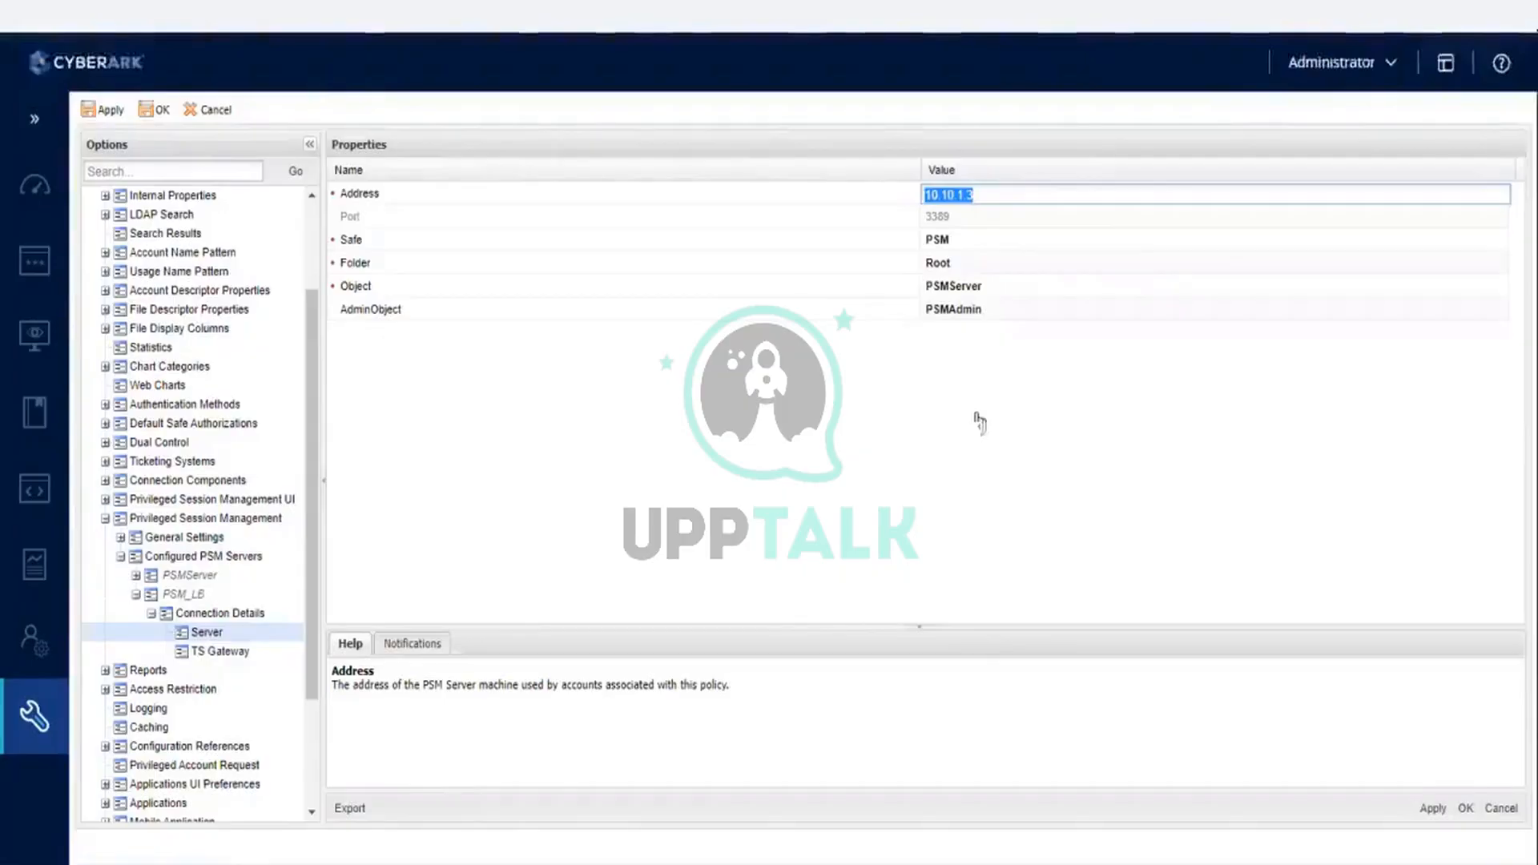
click(974, 411)
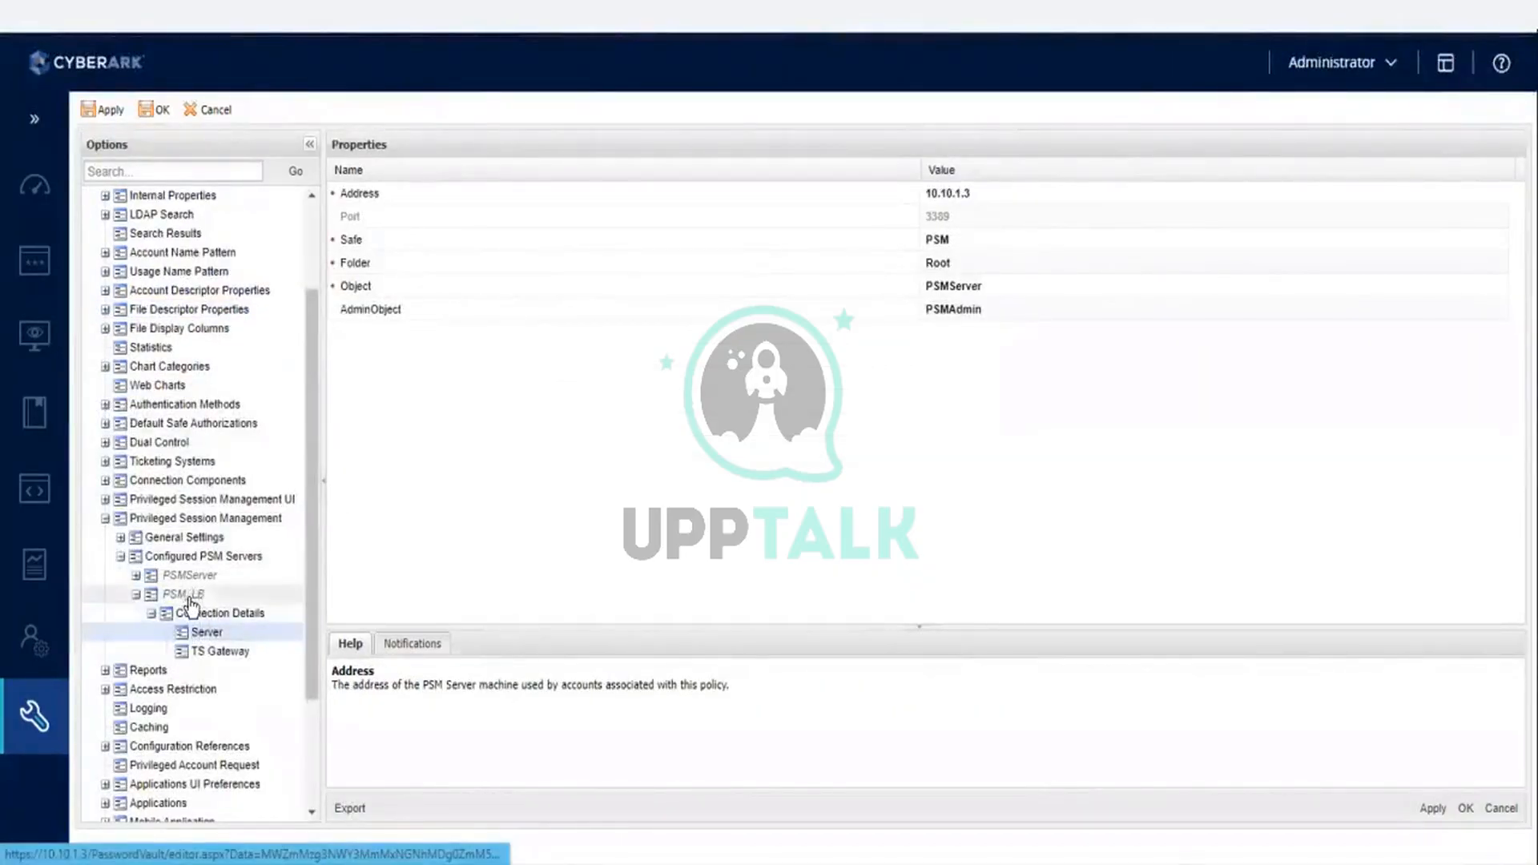
click(190, 595)
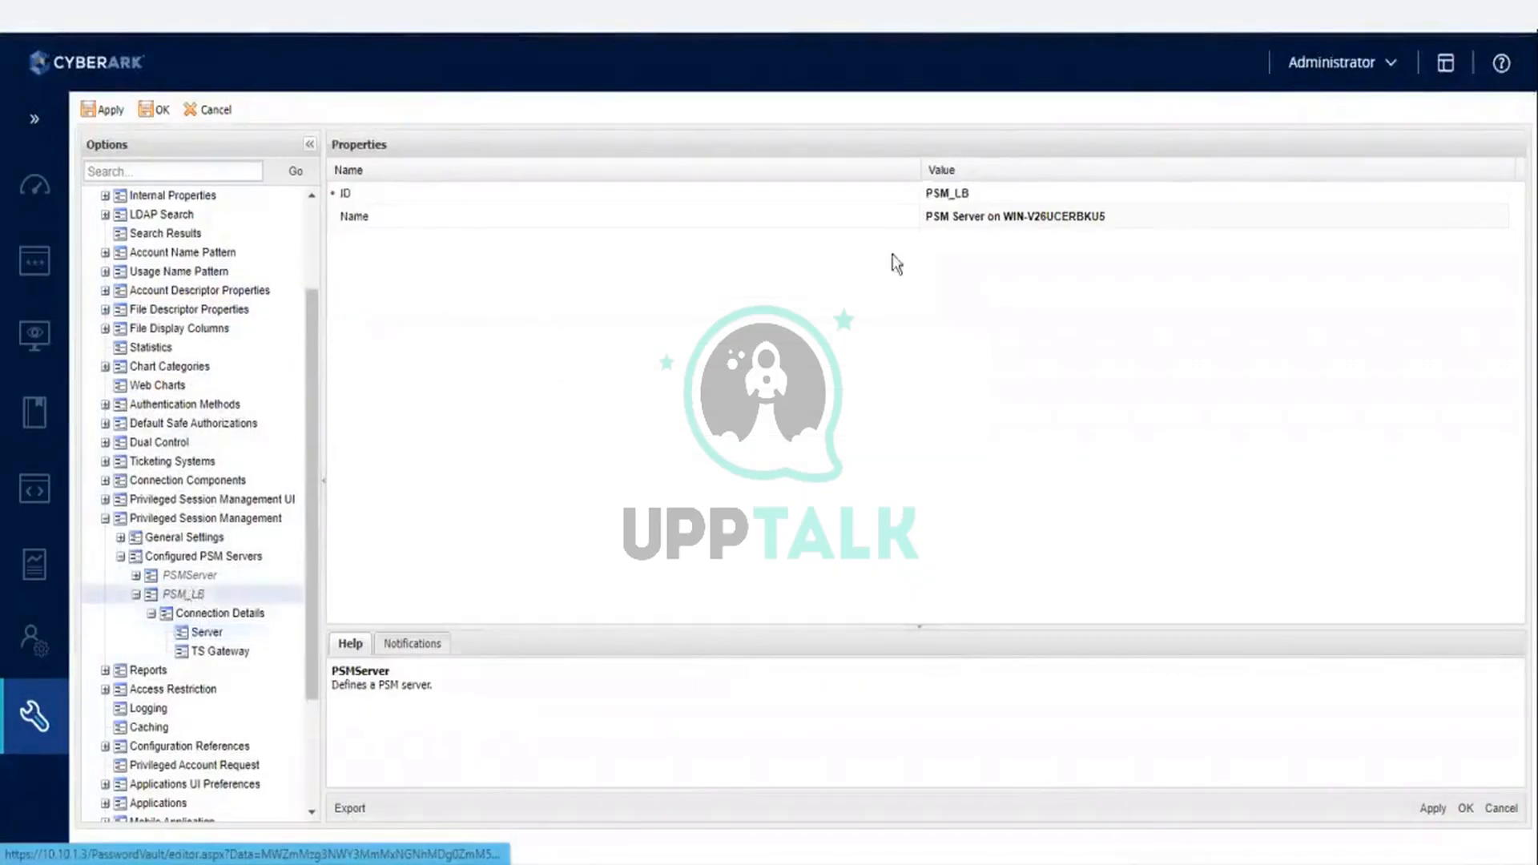
- Examine the Platform Domain Account's PSM server ID and SessionRecorderSafe settings alongside PSM_LB's ID and server details
click(959, 195)
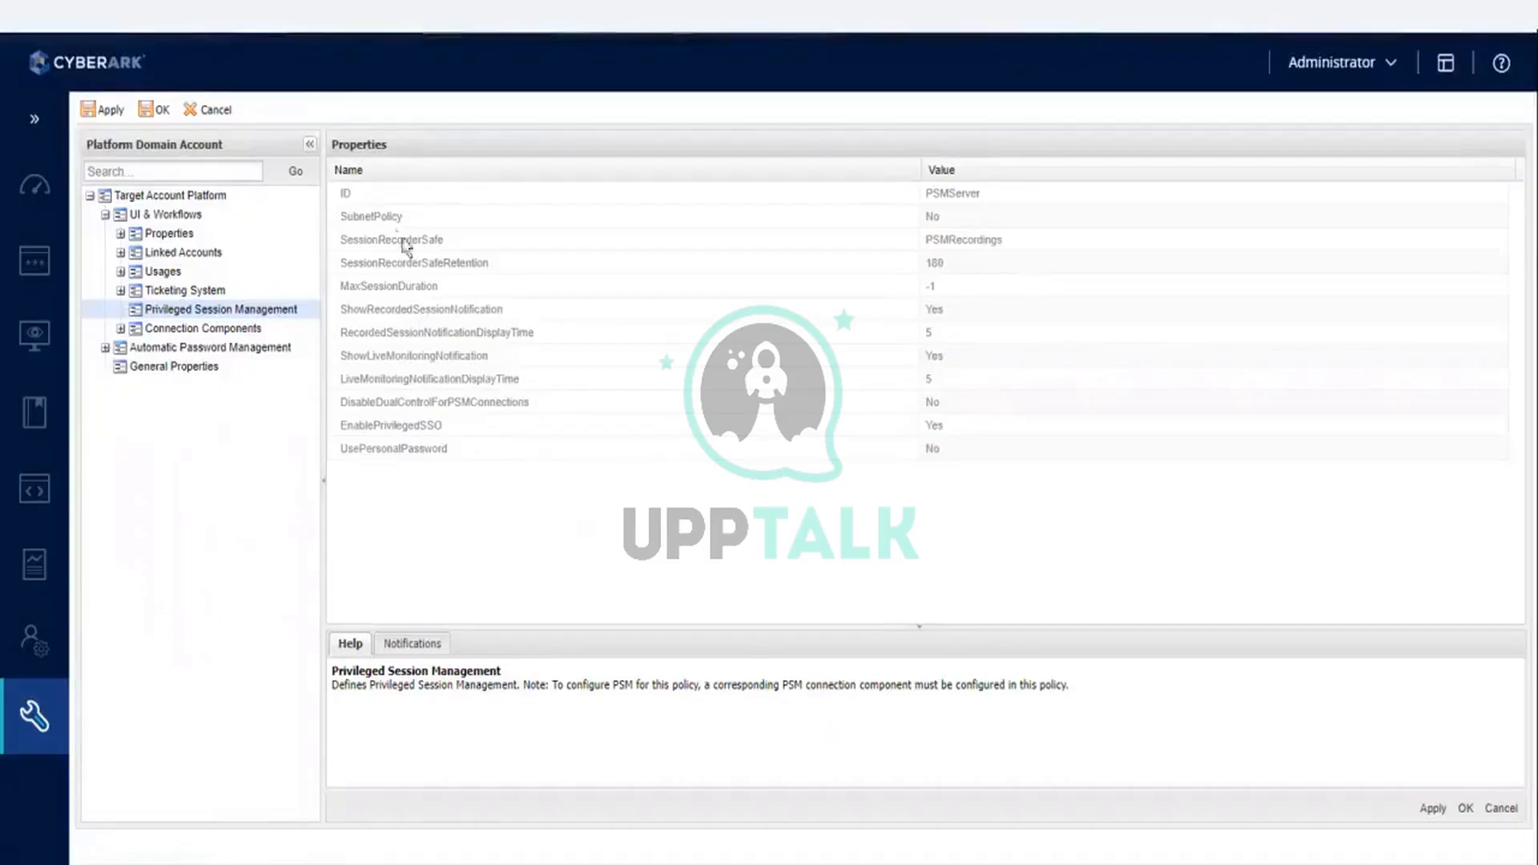
click(454, 193)
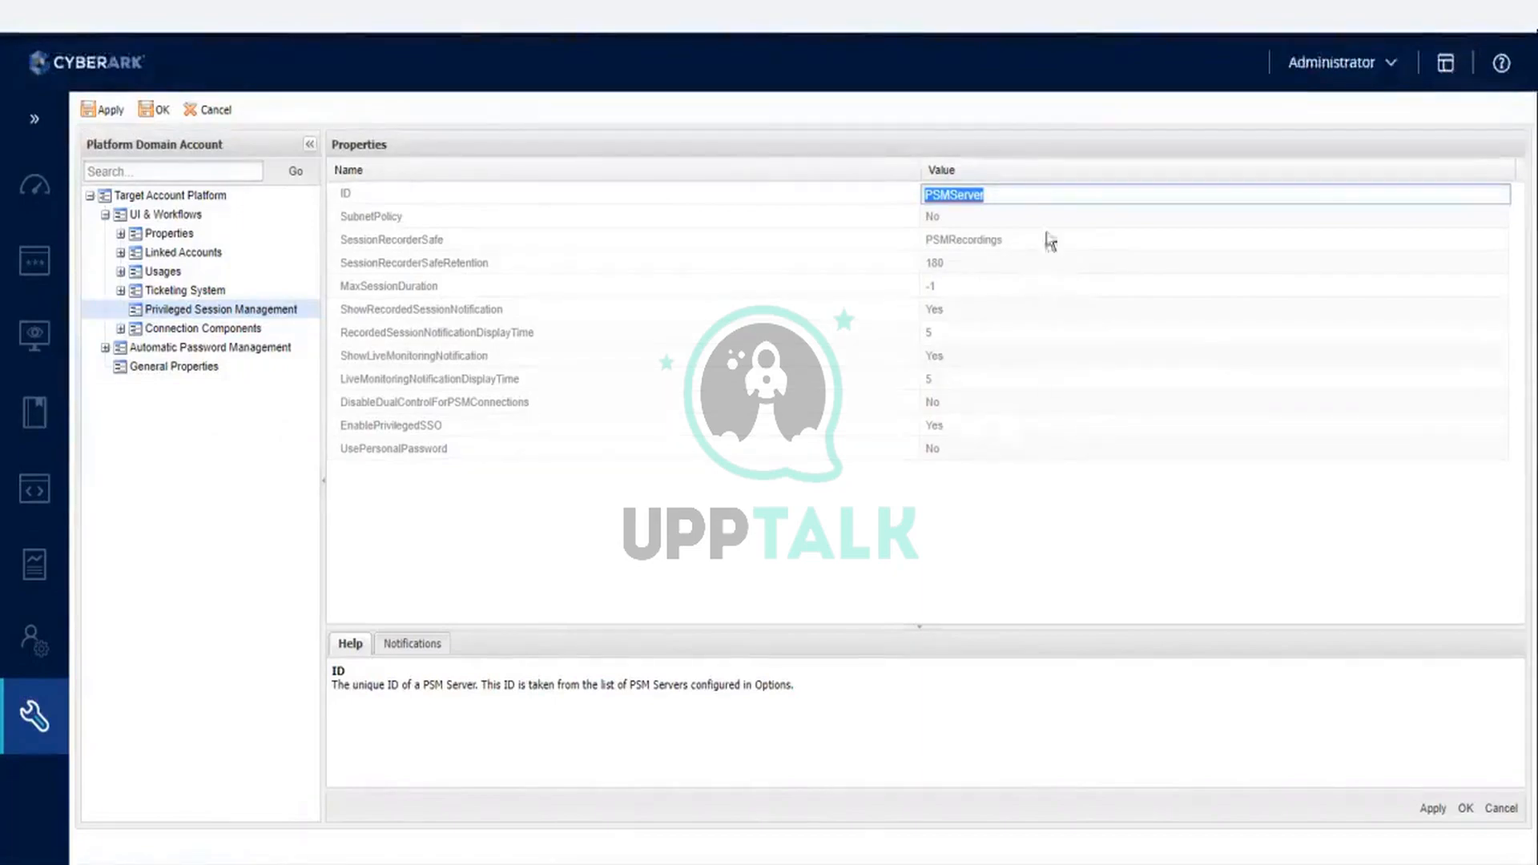
click(966, 530)
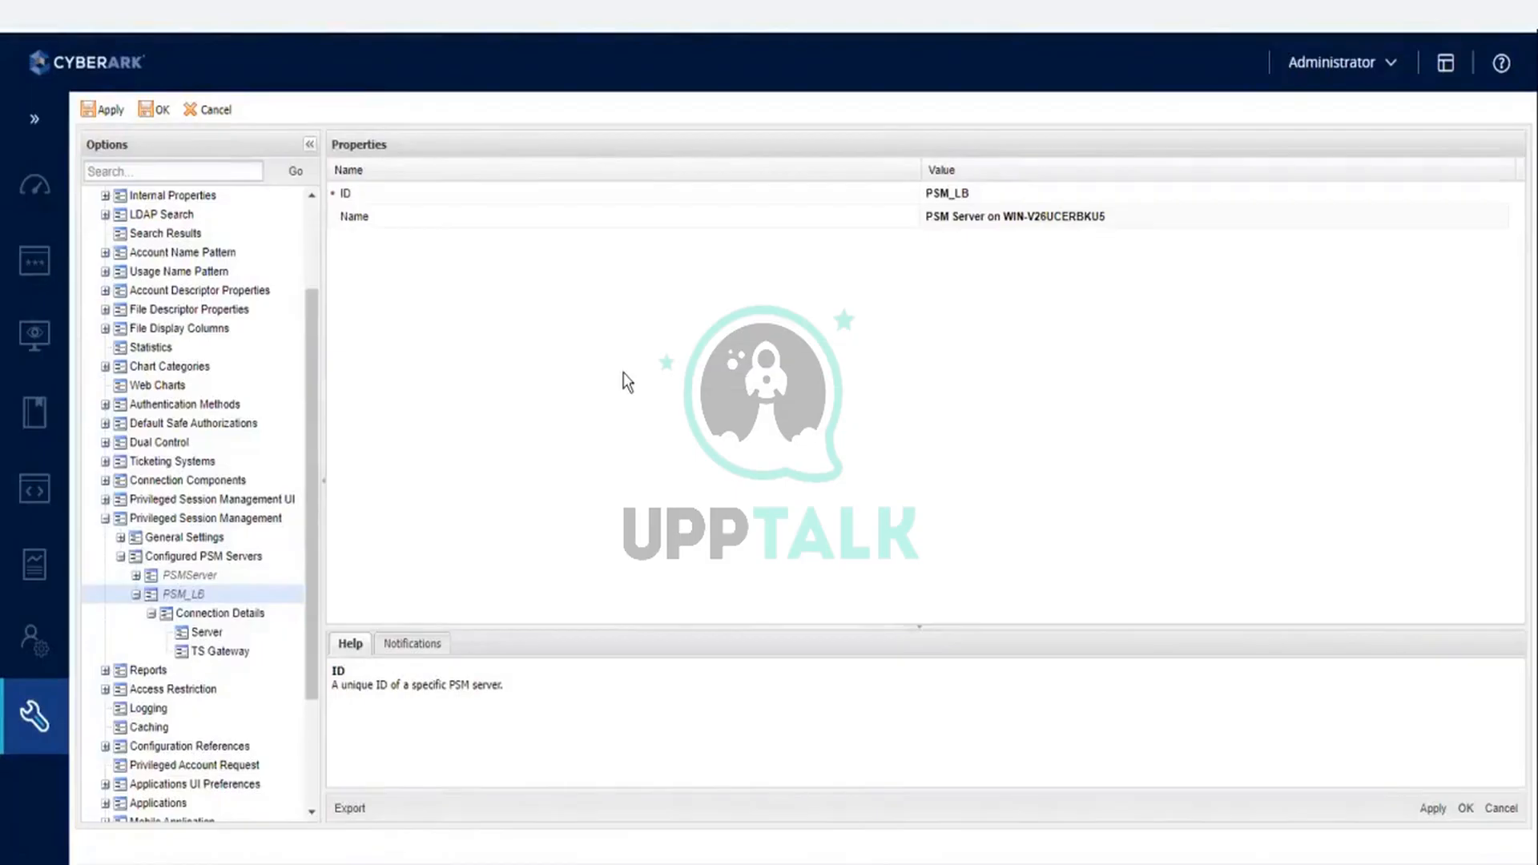
click(210, 632)
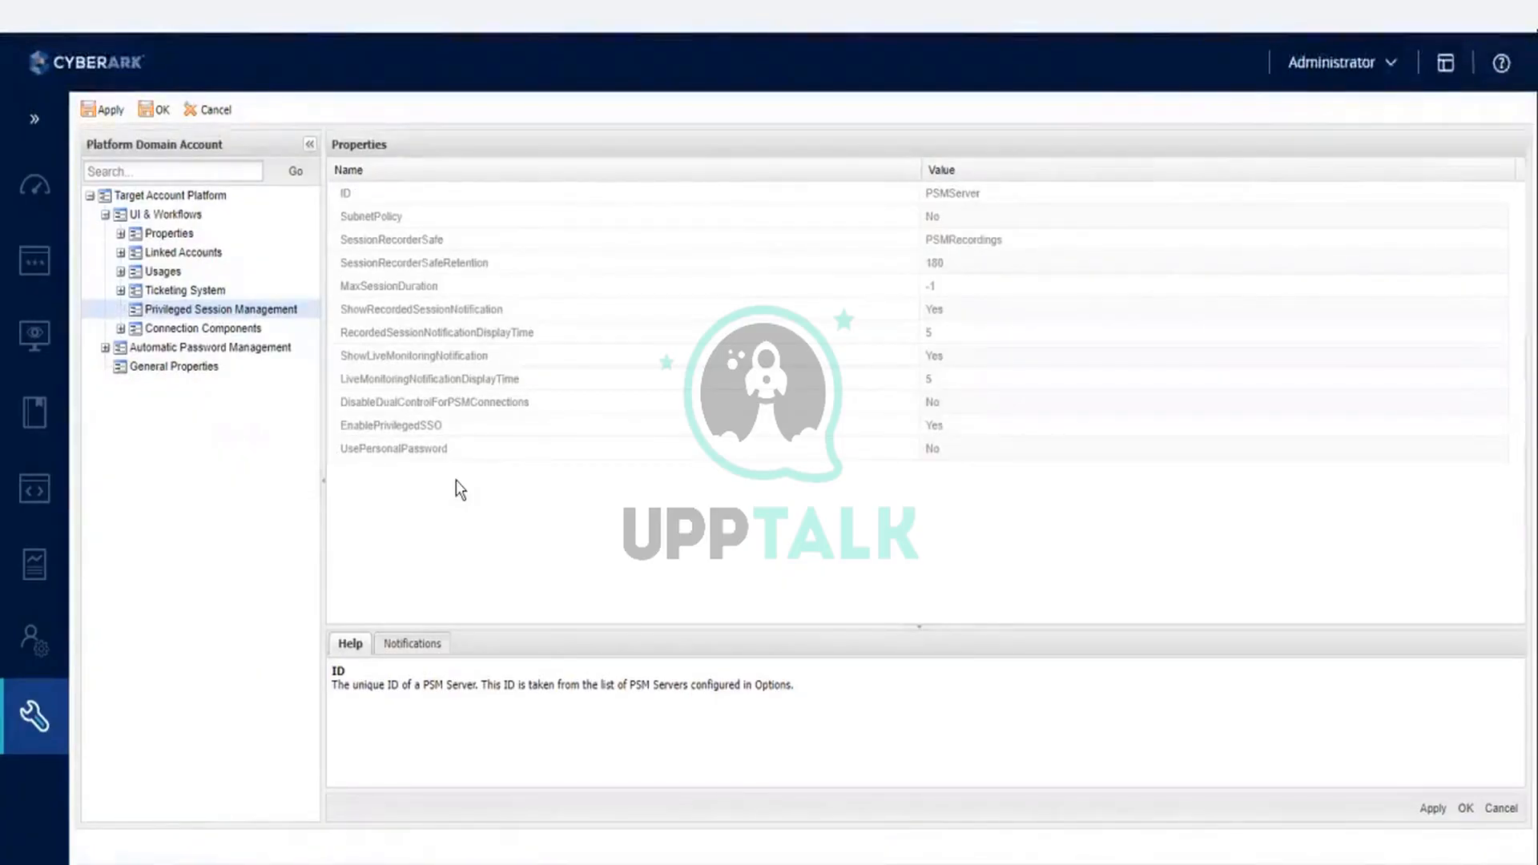
click(413, 245)
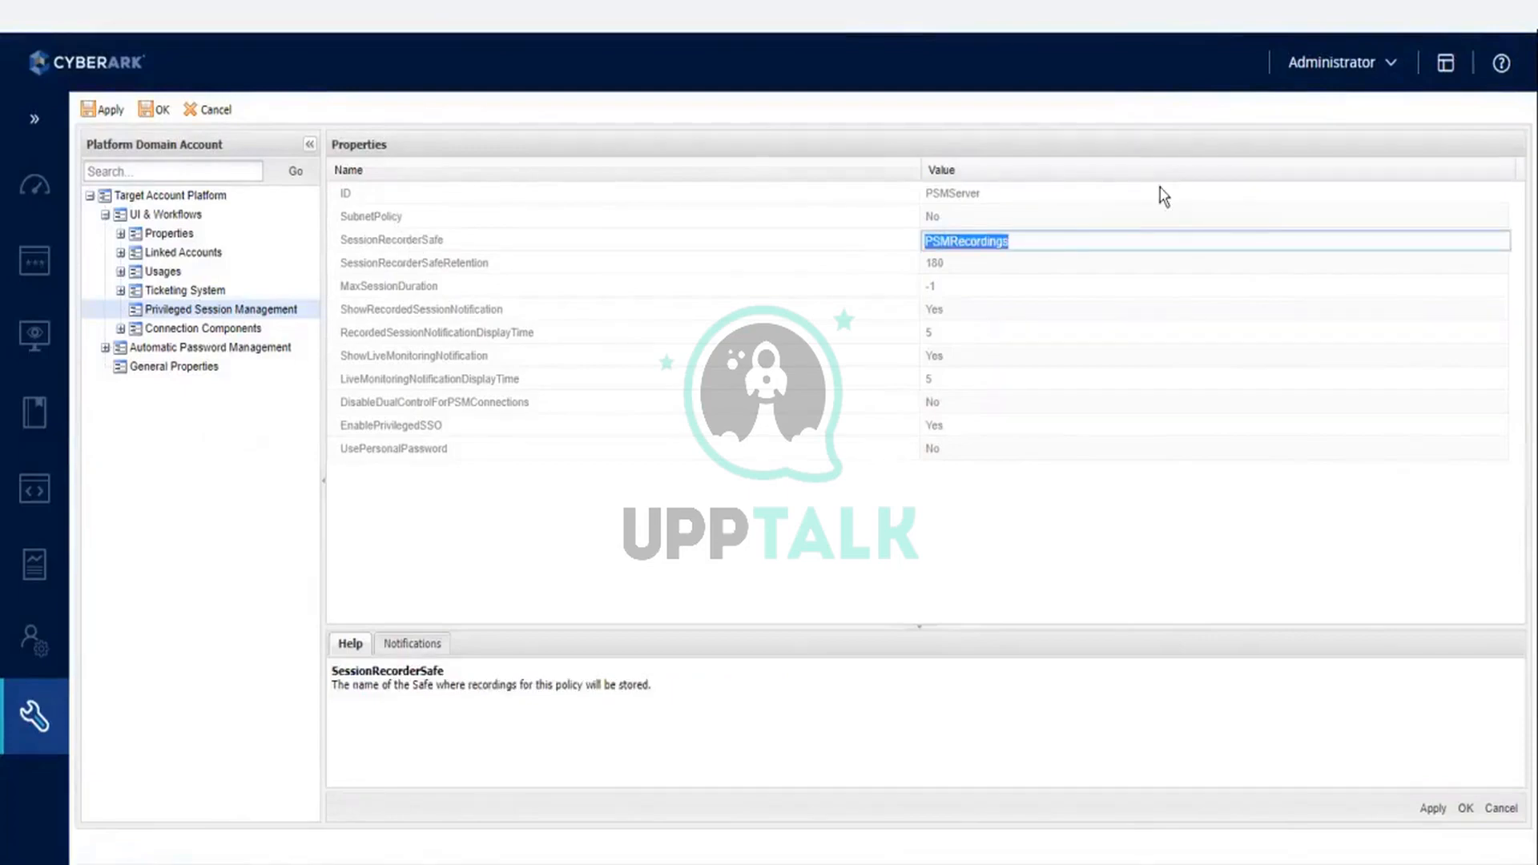
click(1106, 236)
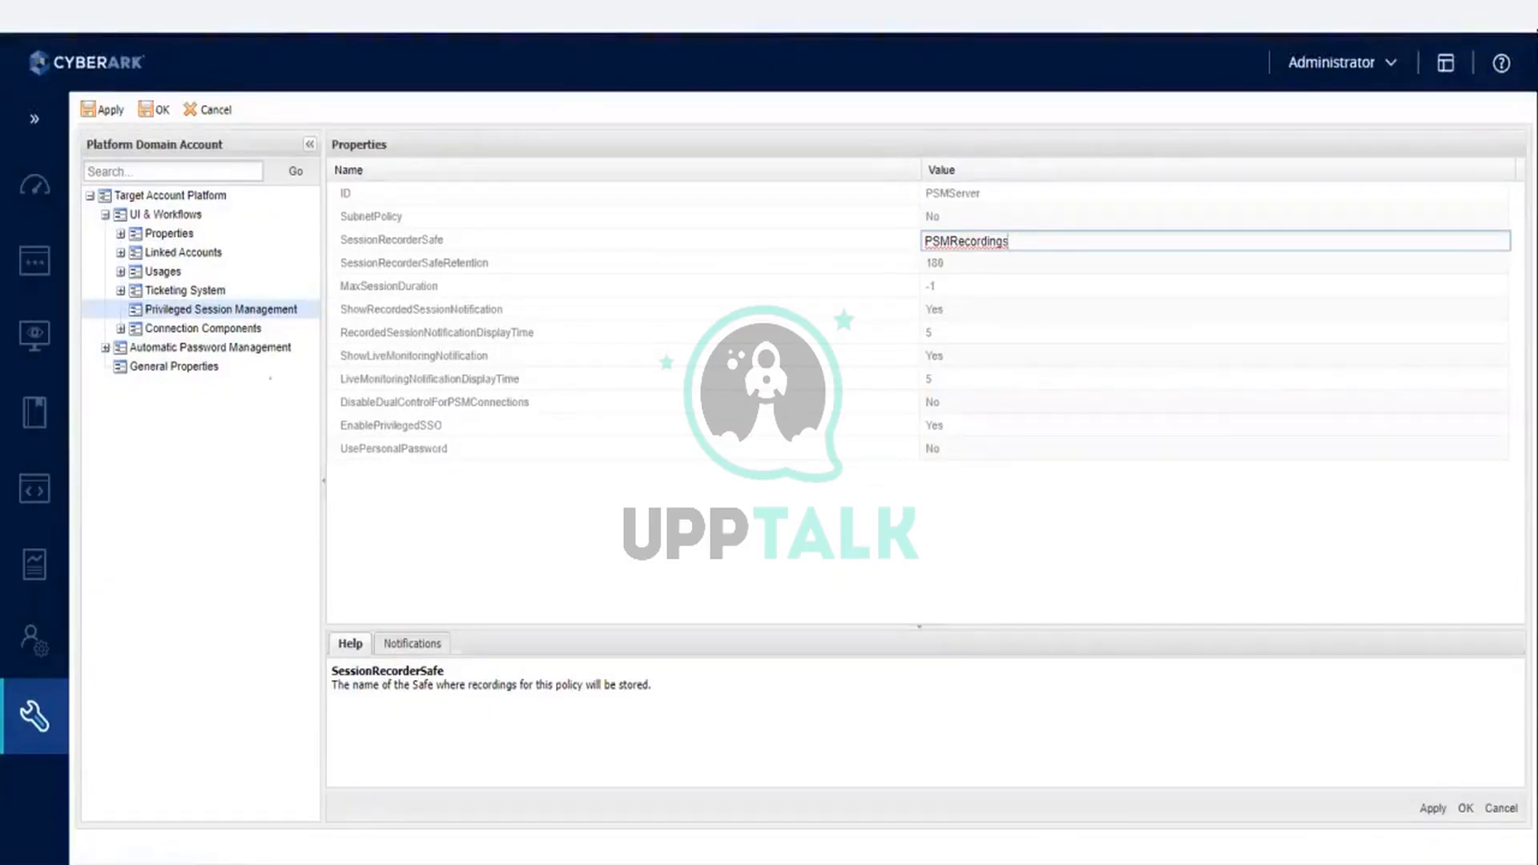
- Expand the Platform Domain Account's Connection Components and examine the PSM-RDP component's properties
click(230, 331)
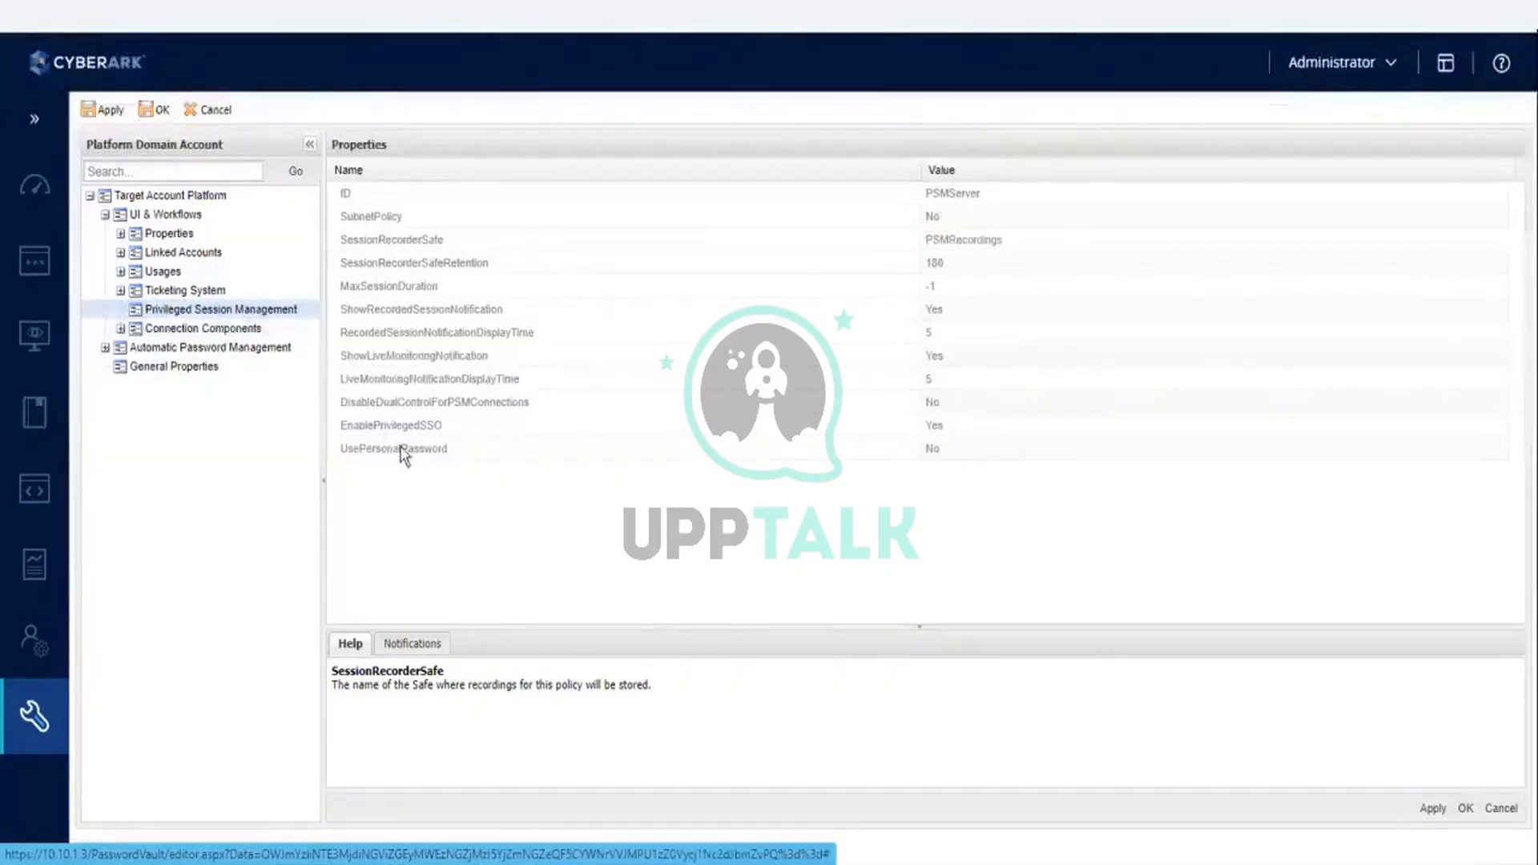
click(180, 330)
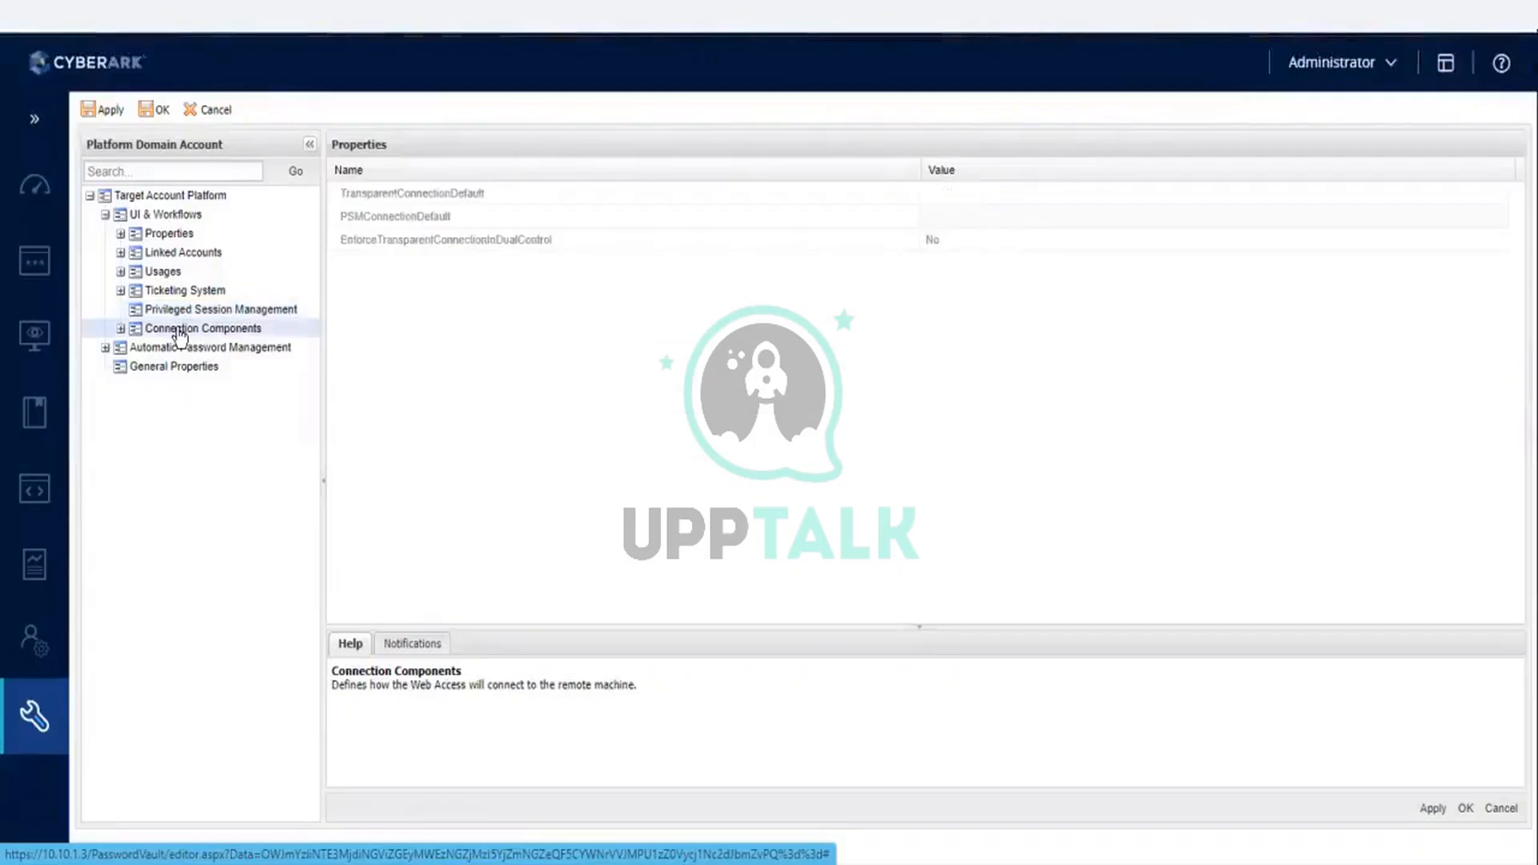
click(121, 330)
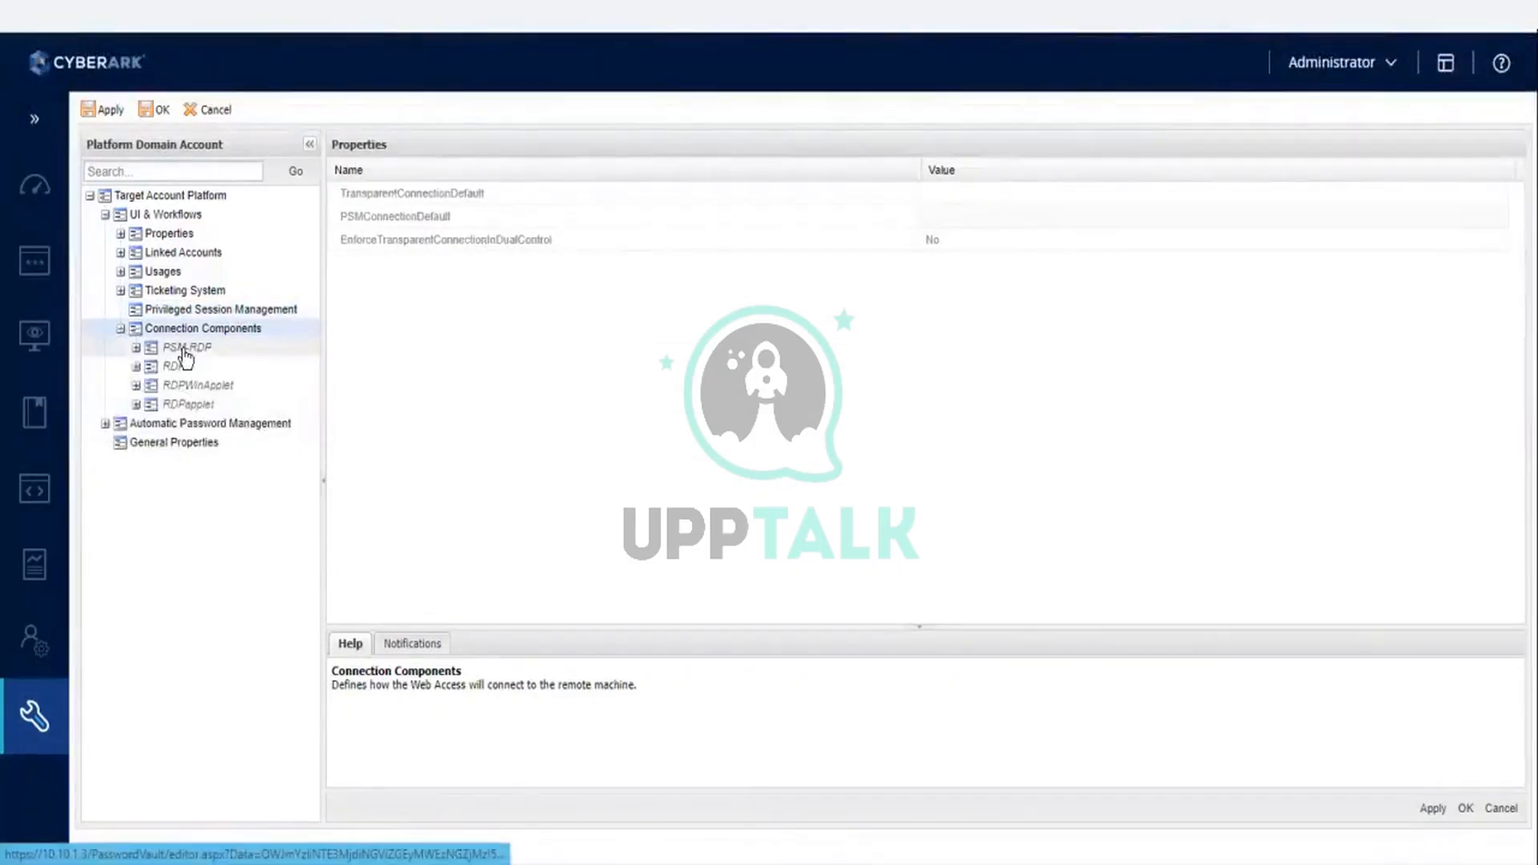
click(185, 351)
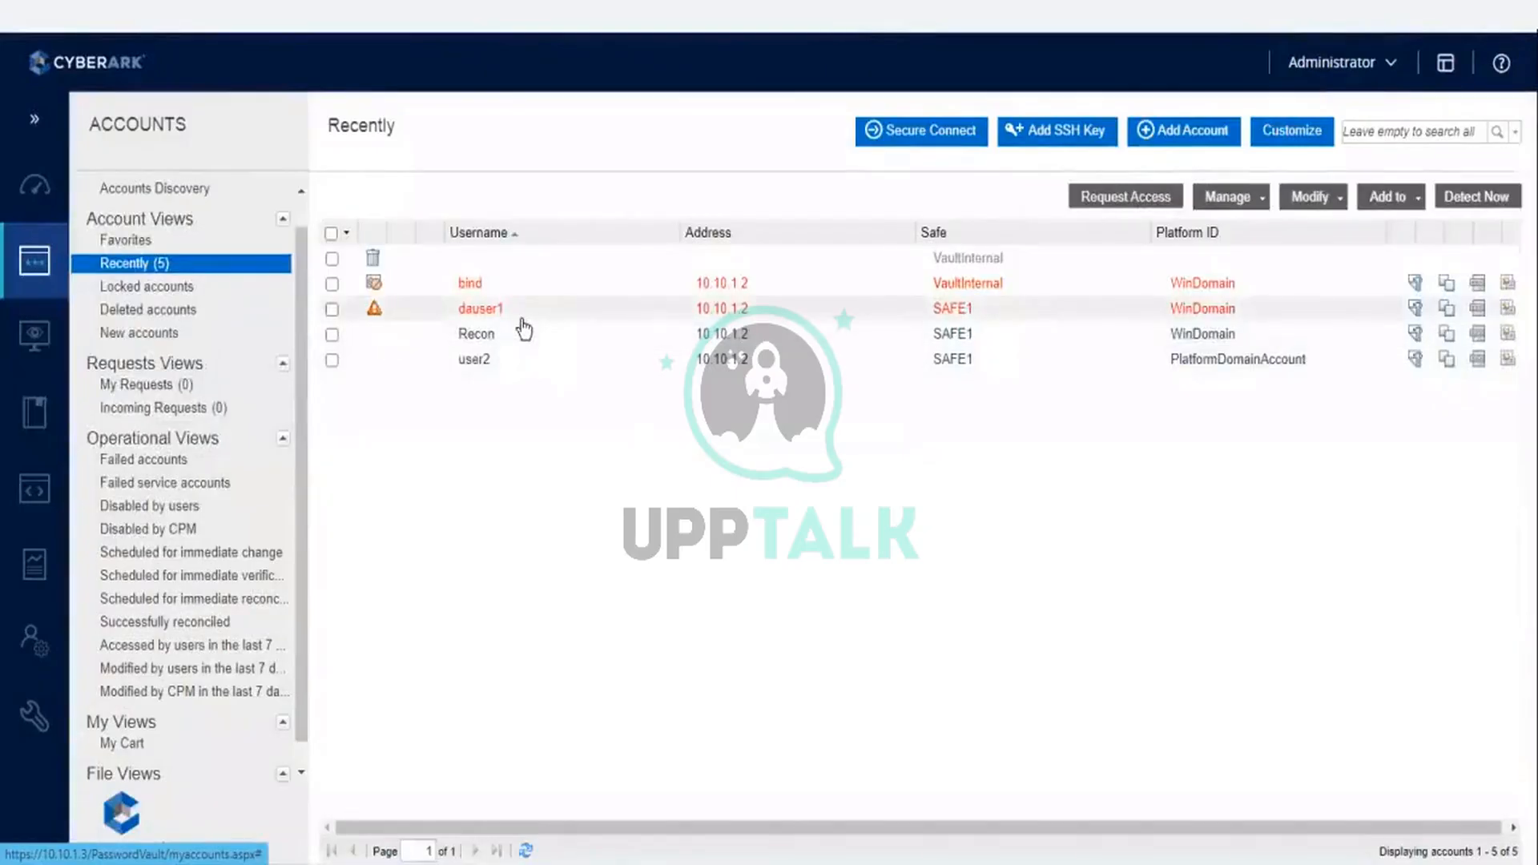
- Open the user2 account's details and check which connection components are available for connecting
click(483, 360)
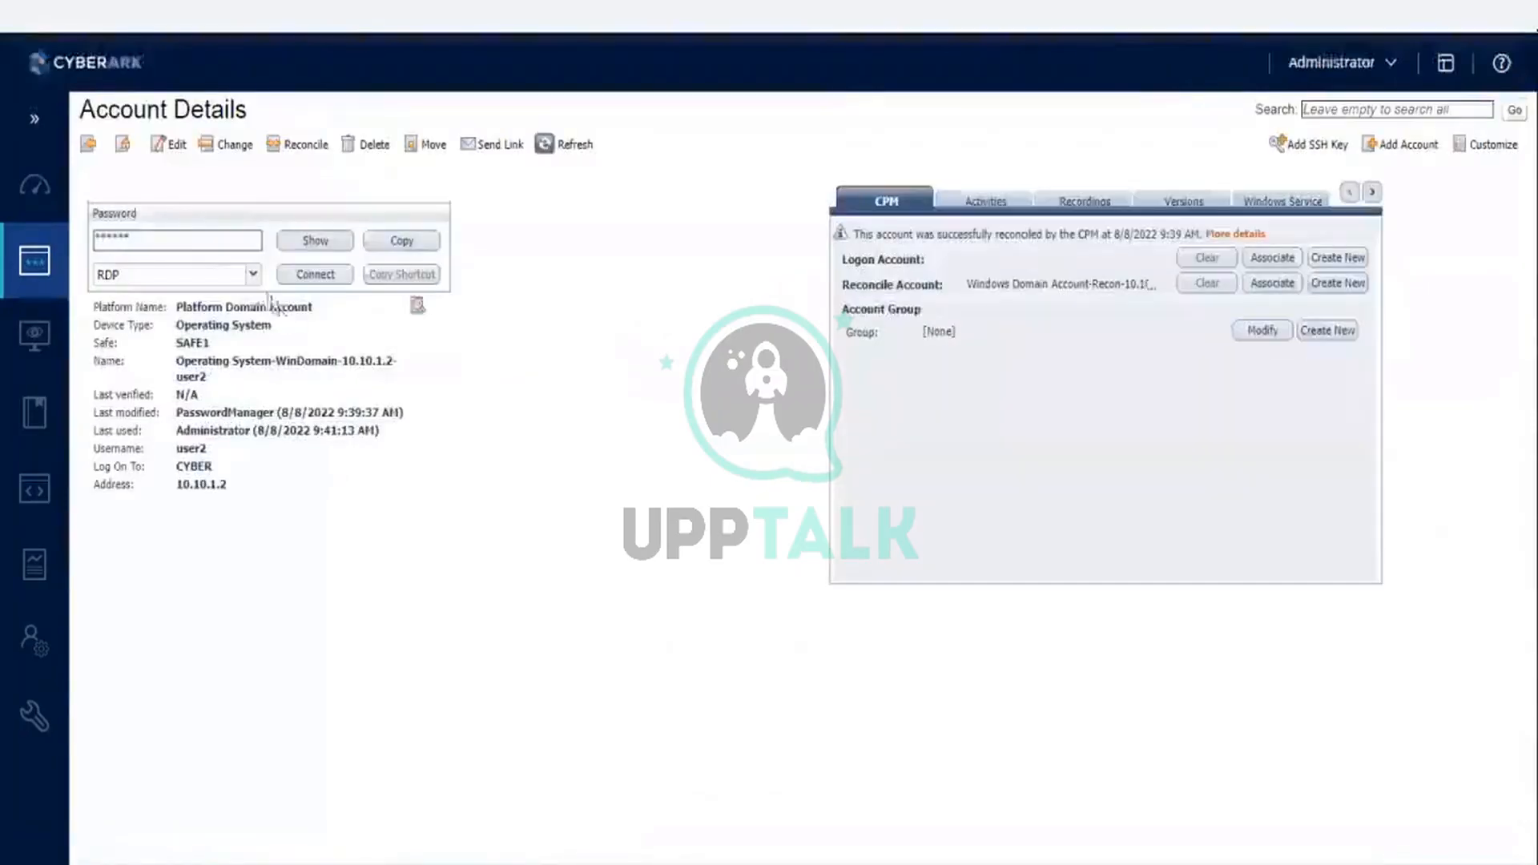
click(254, 275)
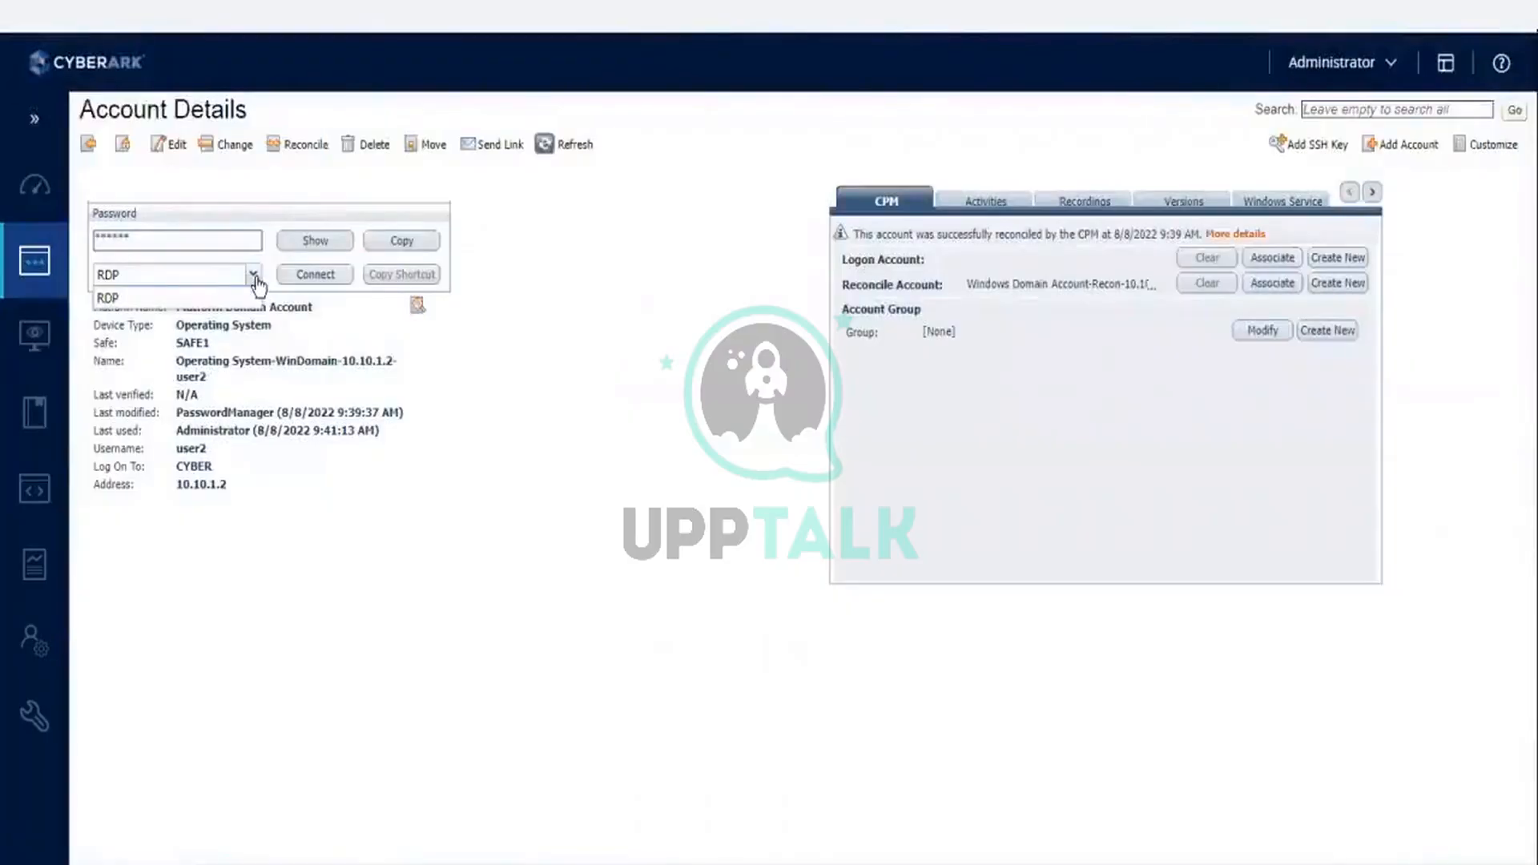
click(608, 543)
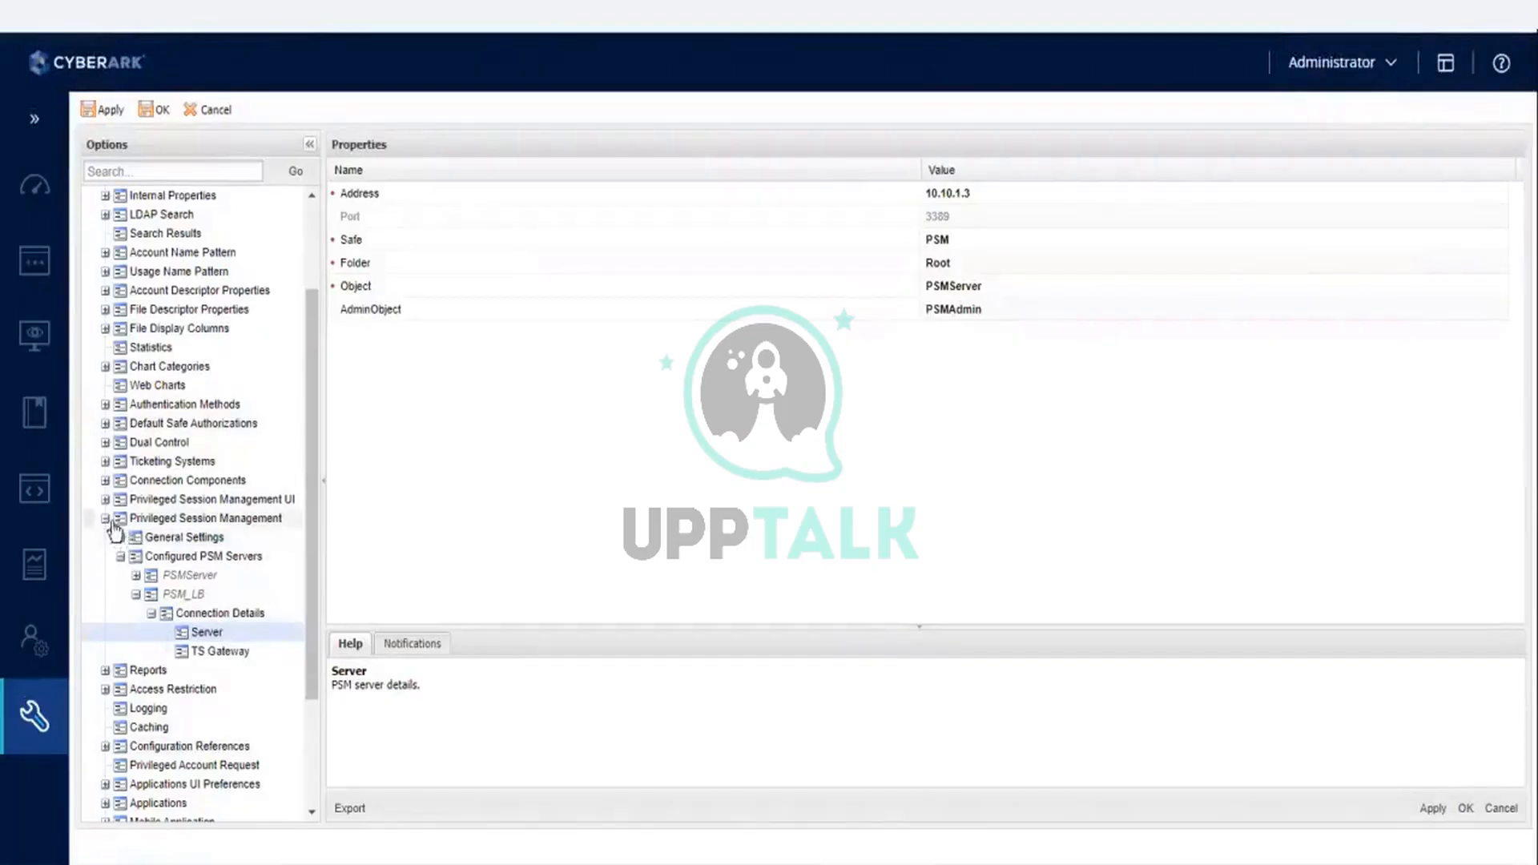
- Find the PSM-WinSCP connection component in the global Options and copy its Id
click(105, 481)
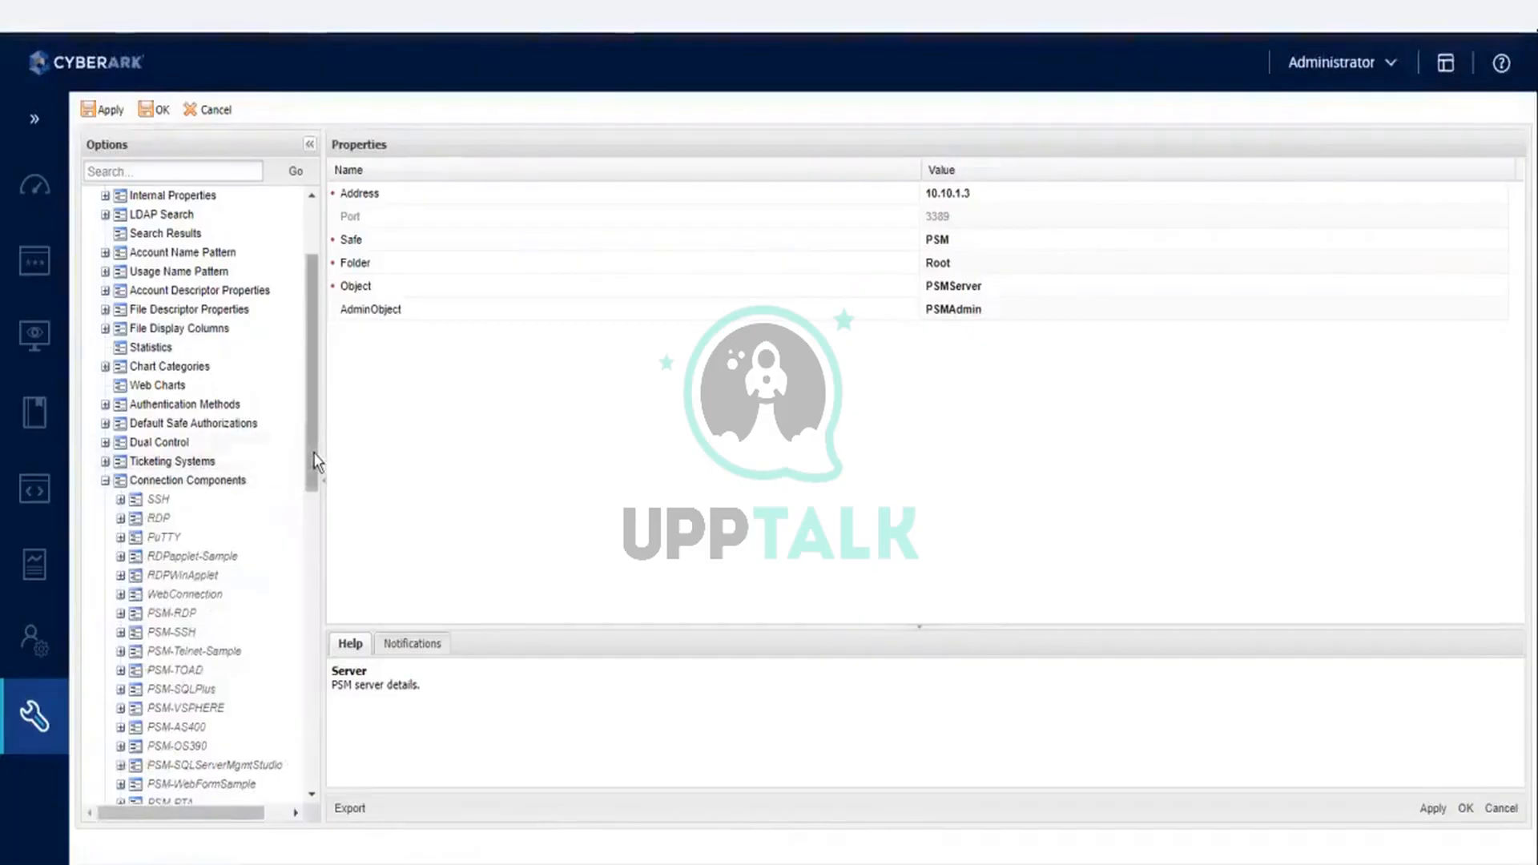
drag(315, 463, 334, 606)
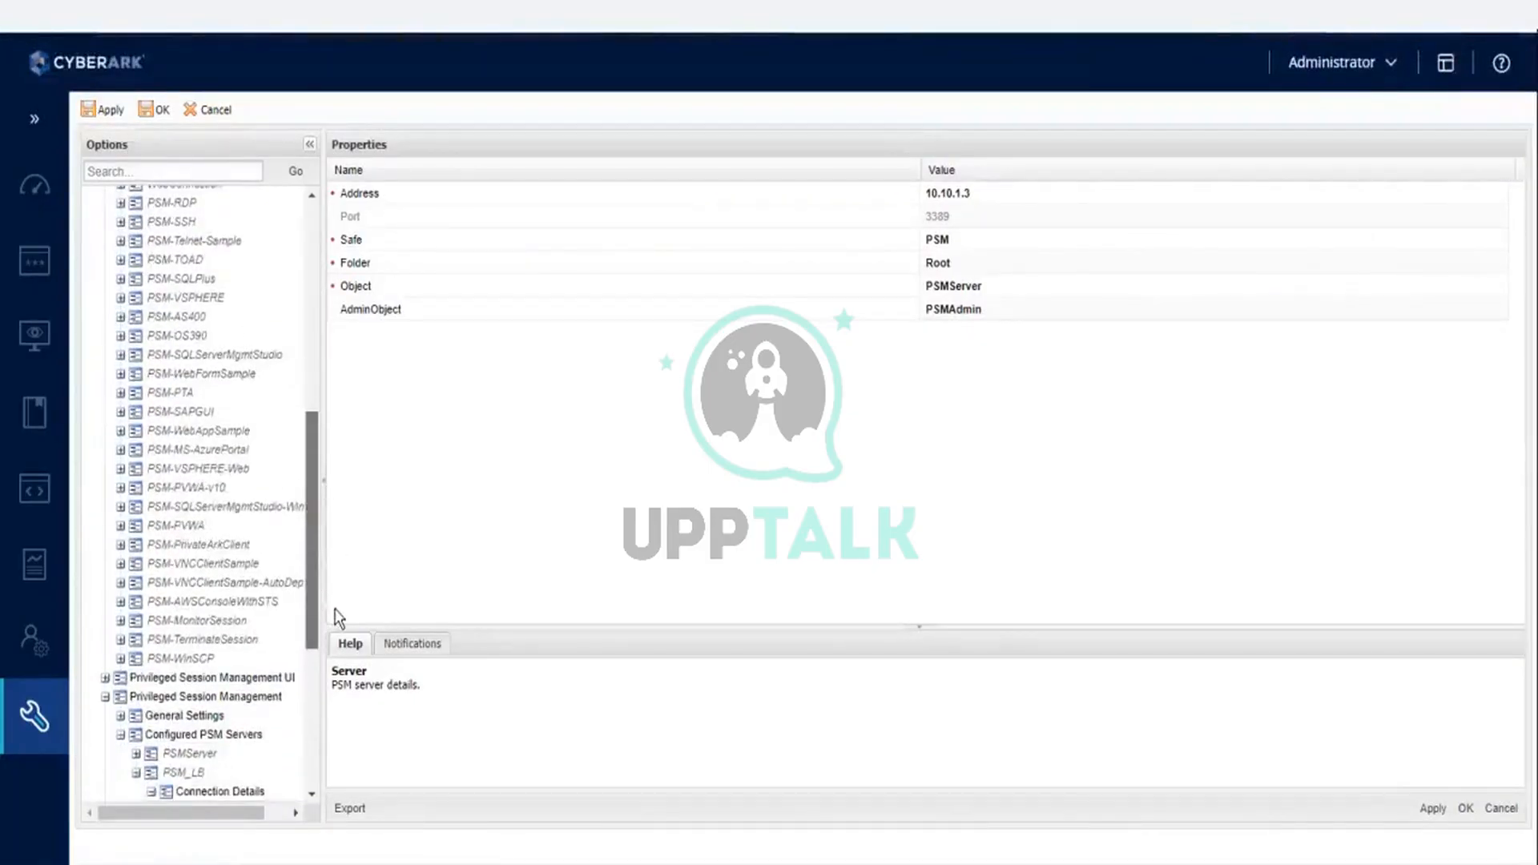
click(198, 658)
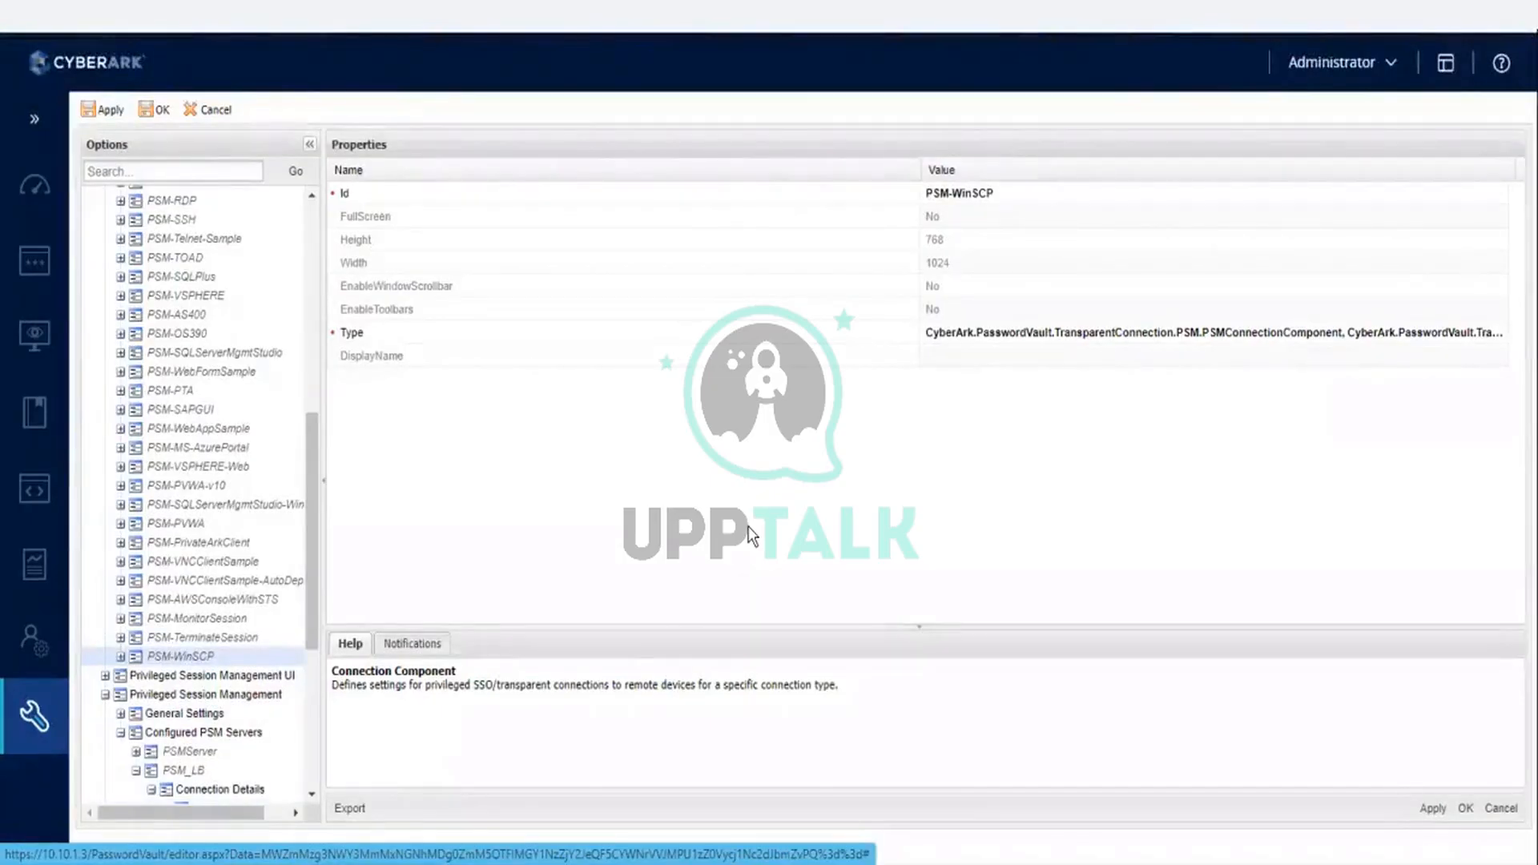
click(1002, 193)
key(ctrl+c)
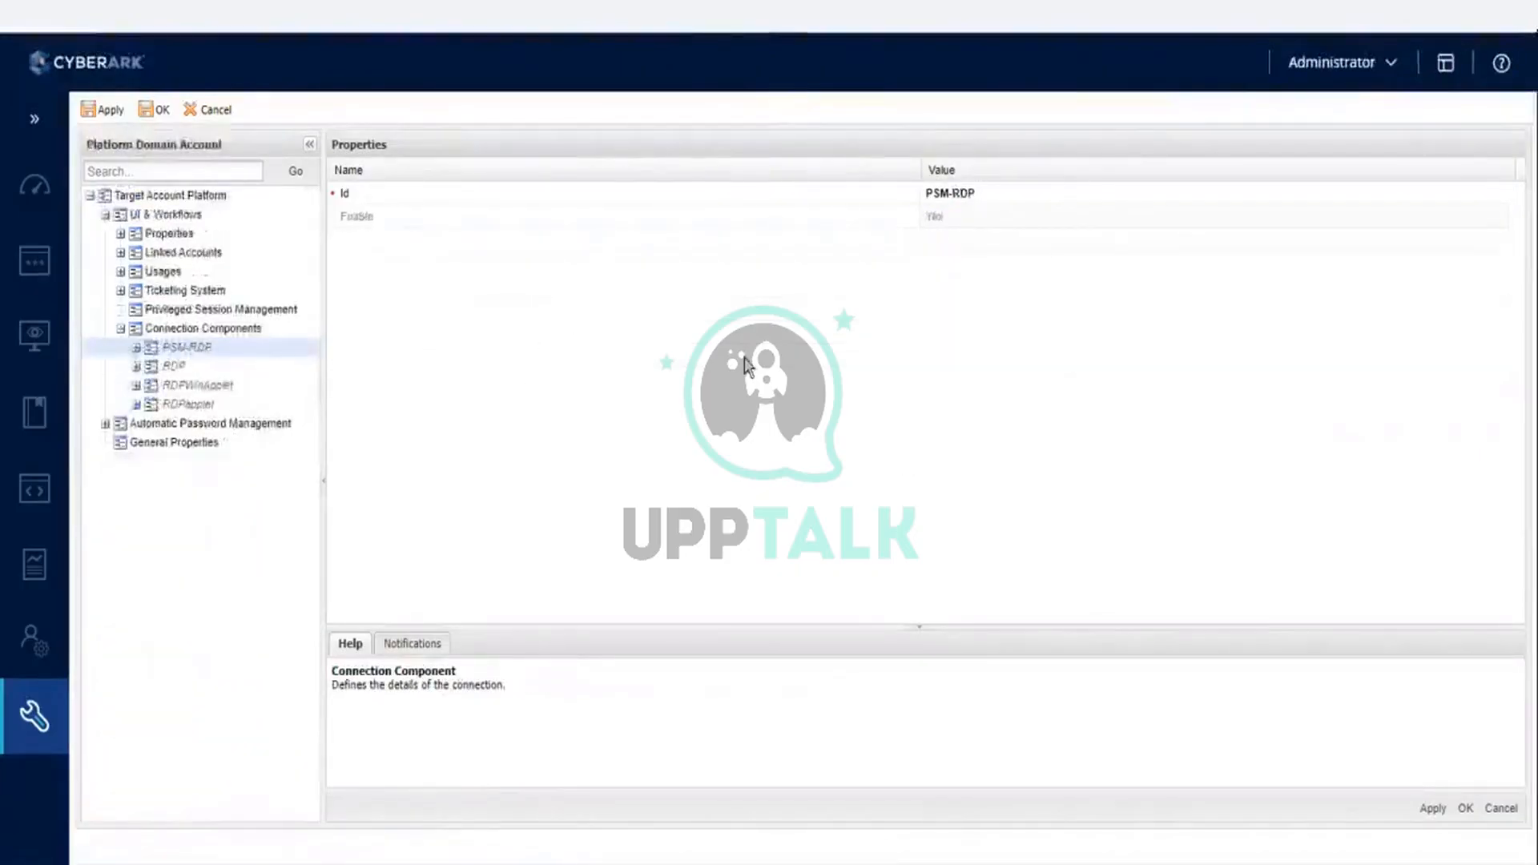
- Add a connection component with the Id PSM-WinSCP to the Platform Domain Account's Connection Components
right_click(225, 337)
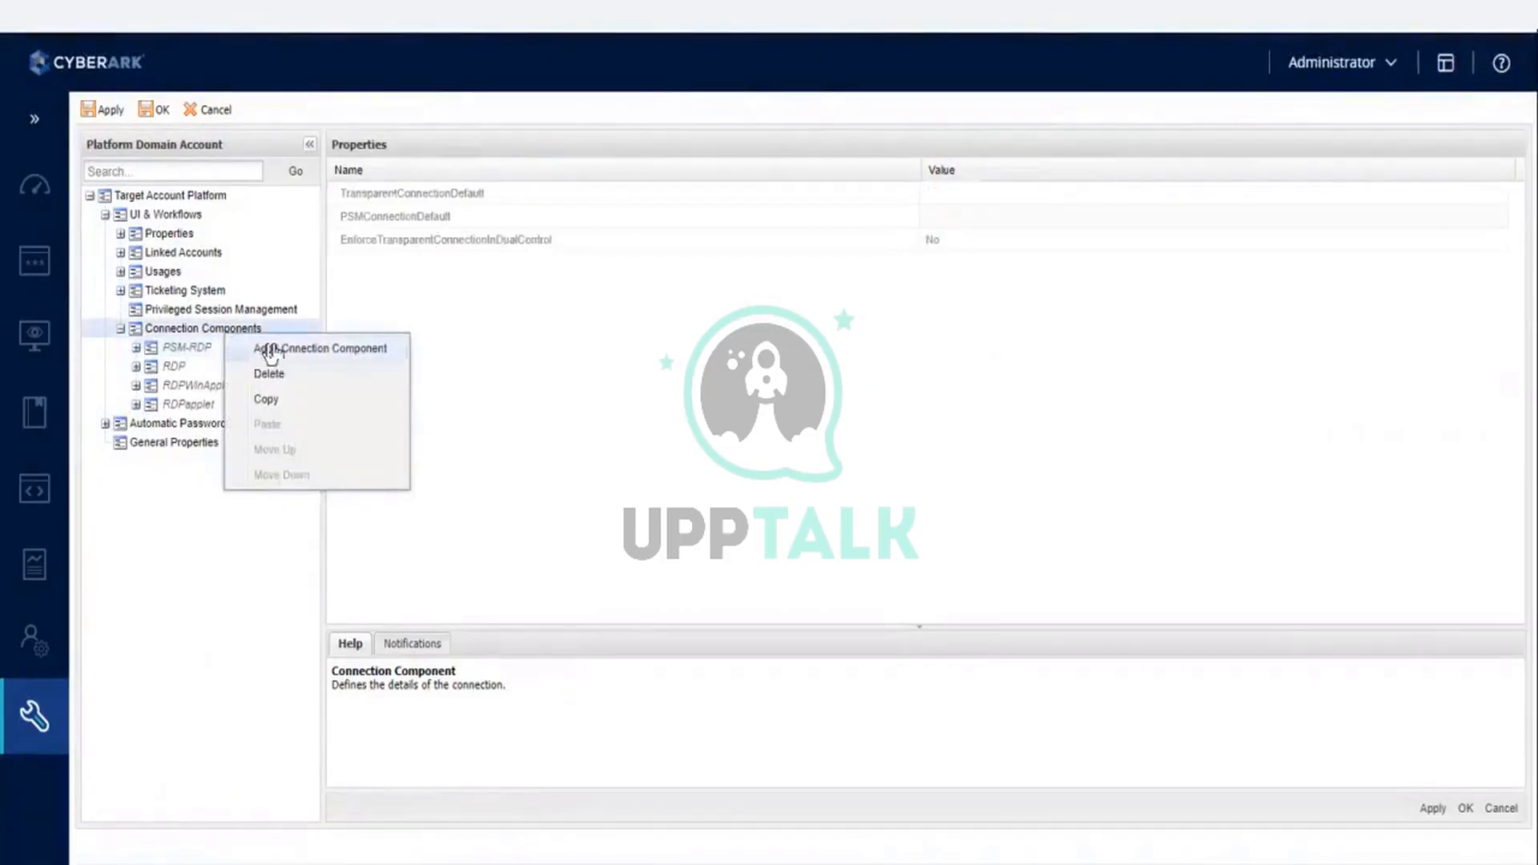
click(274, 351)
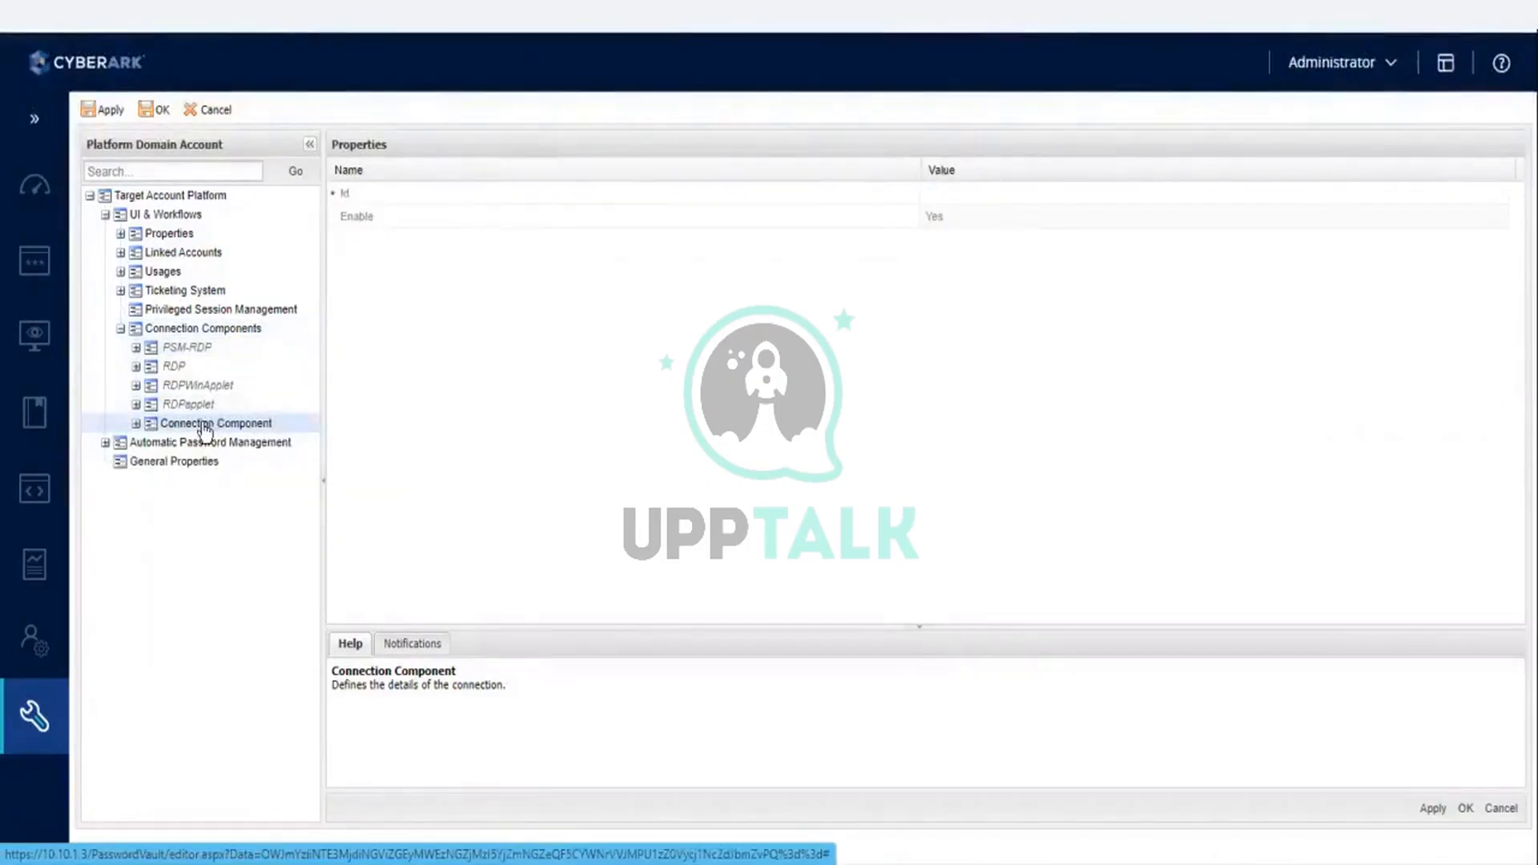
click(136, 425)
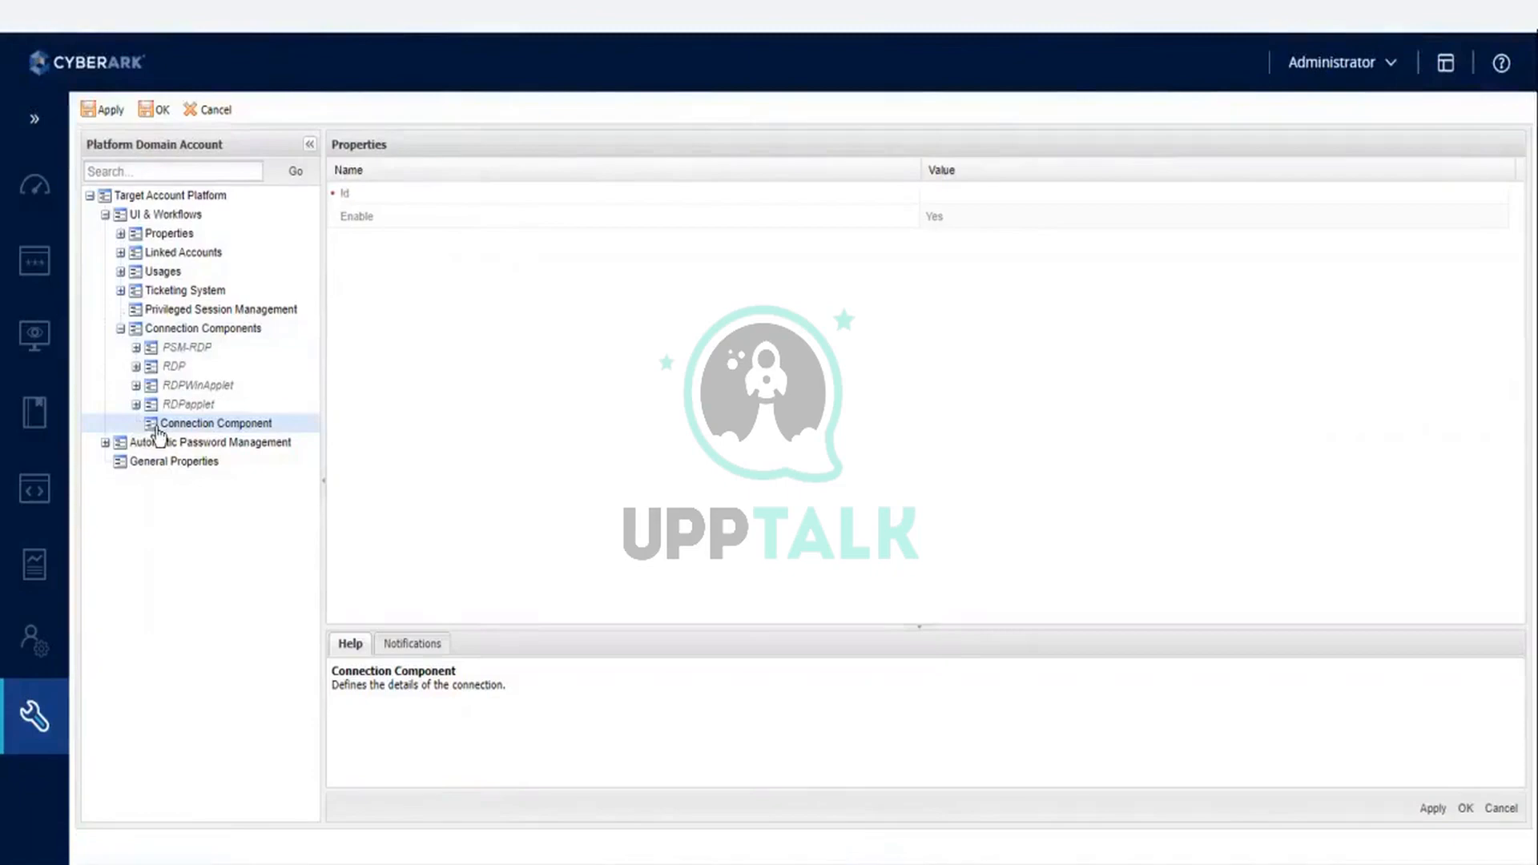
right_click(673, 373)
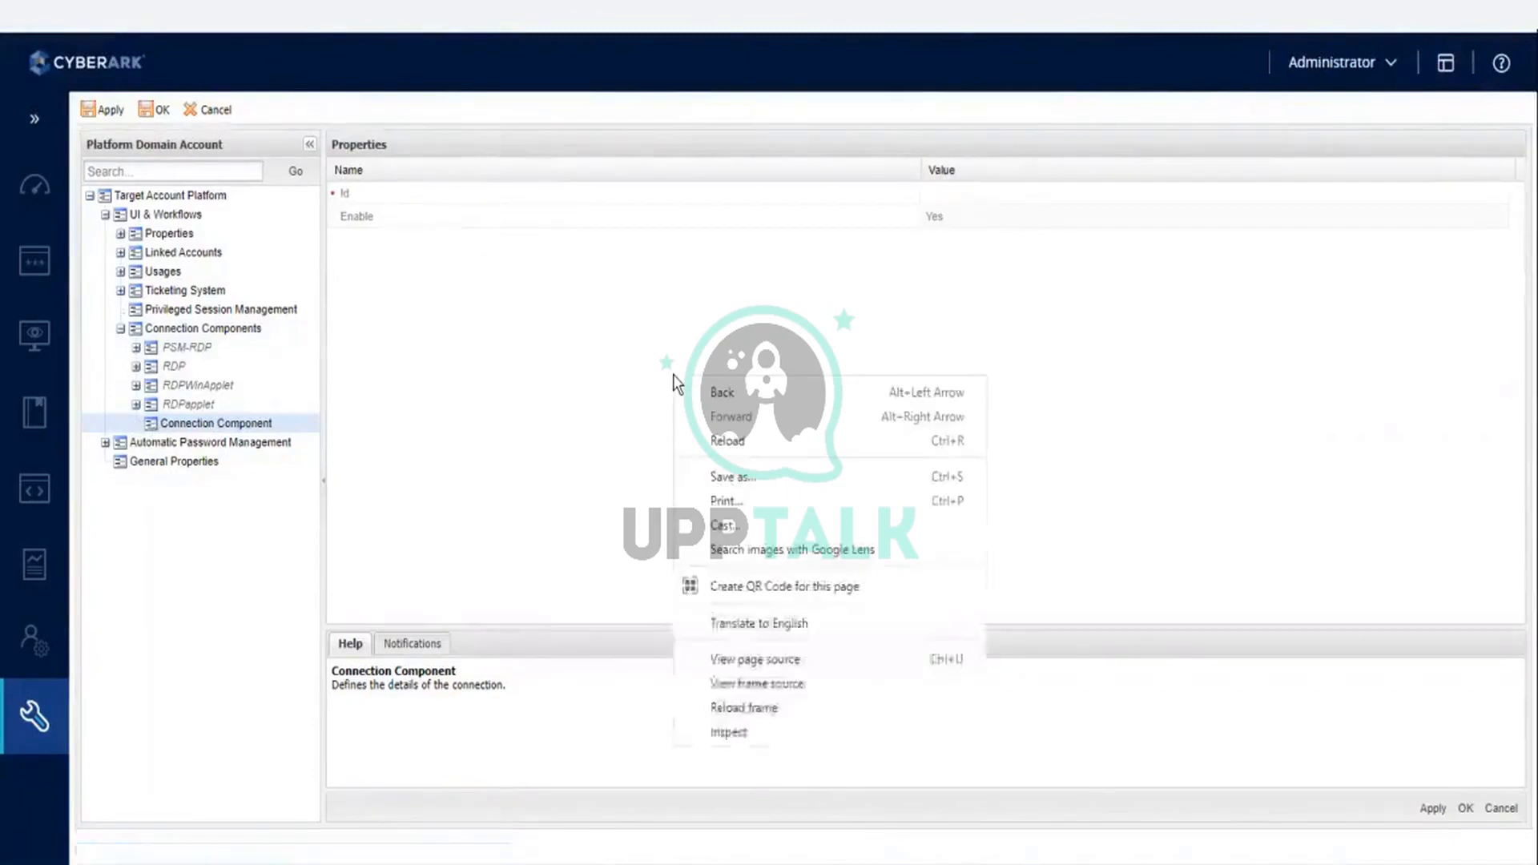
click(514, 321)
click(931, 191)
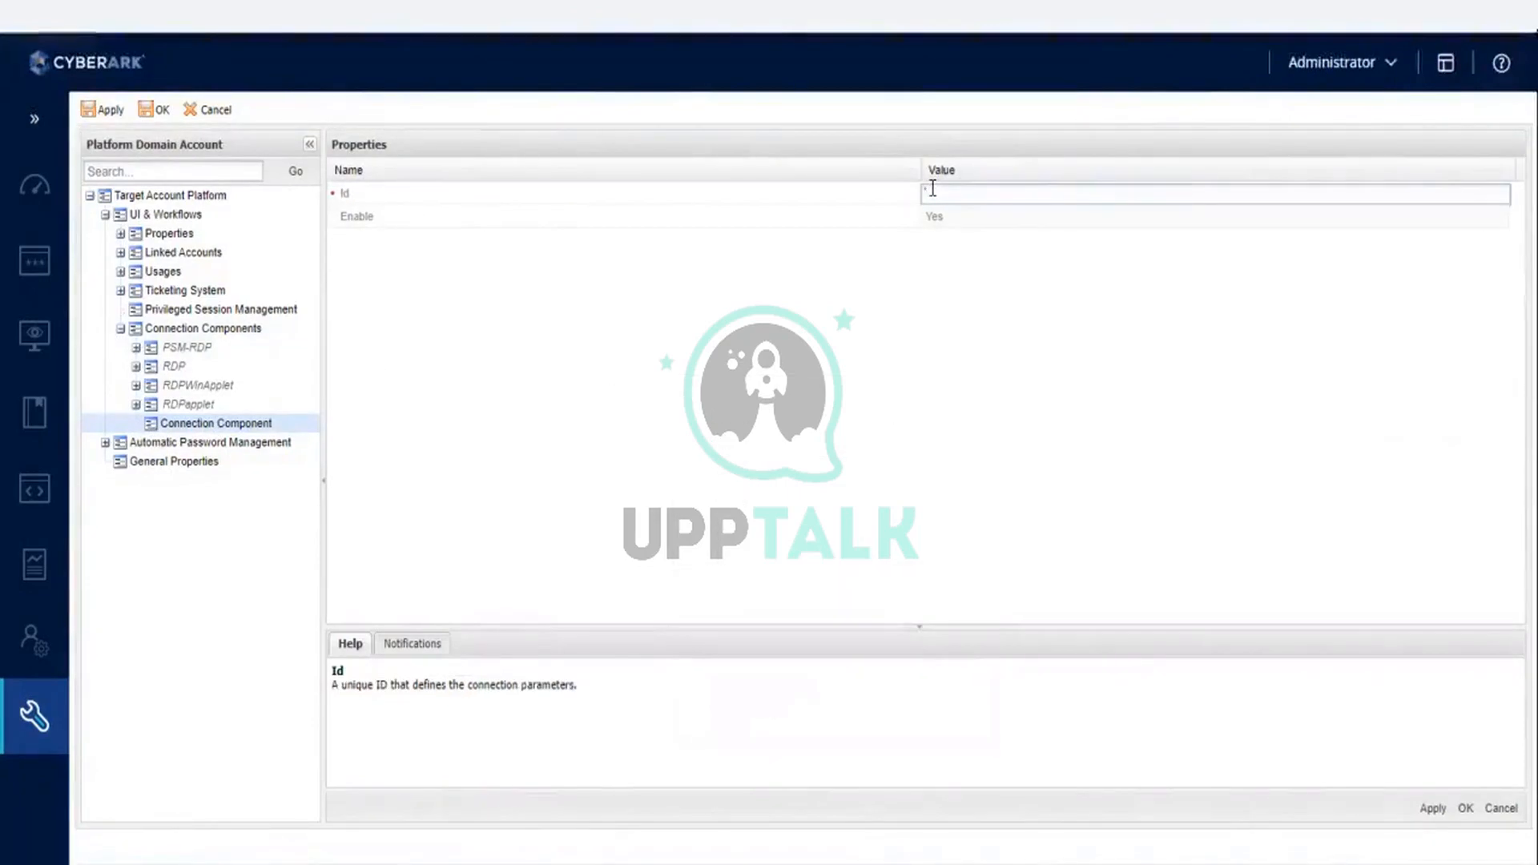
key(ctrl+v)
click(1121, 535)
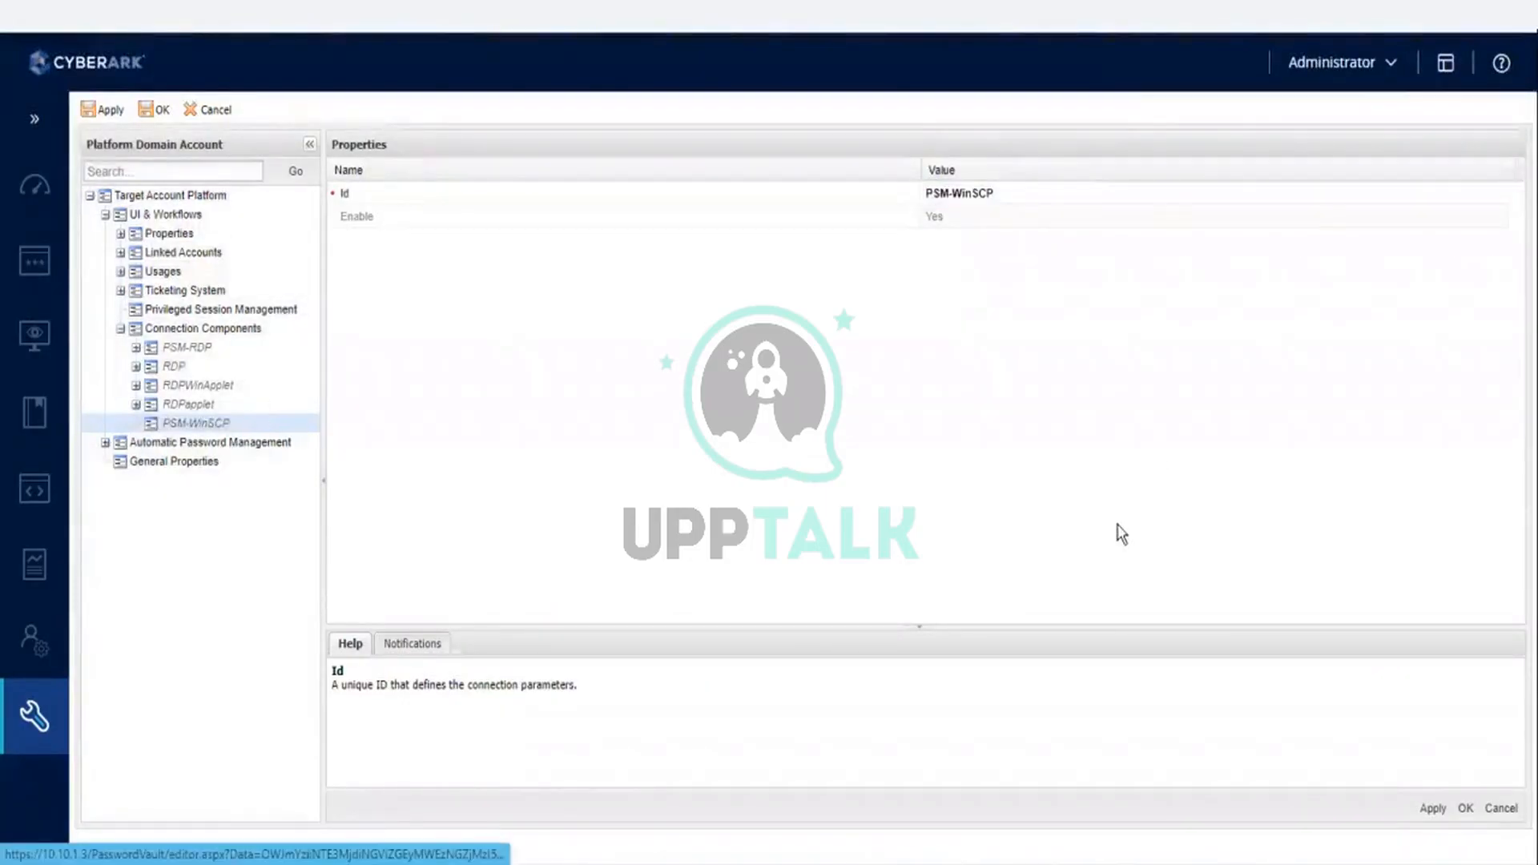
- Apply and save the Platform Domain Account changes, acknowledging the confirmations
click(1434, 810)
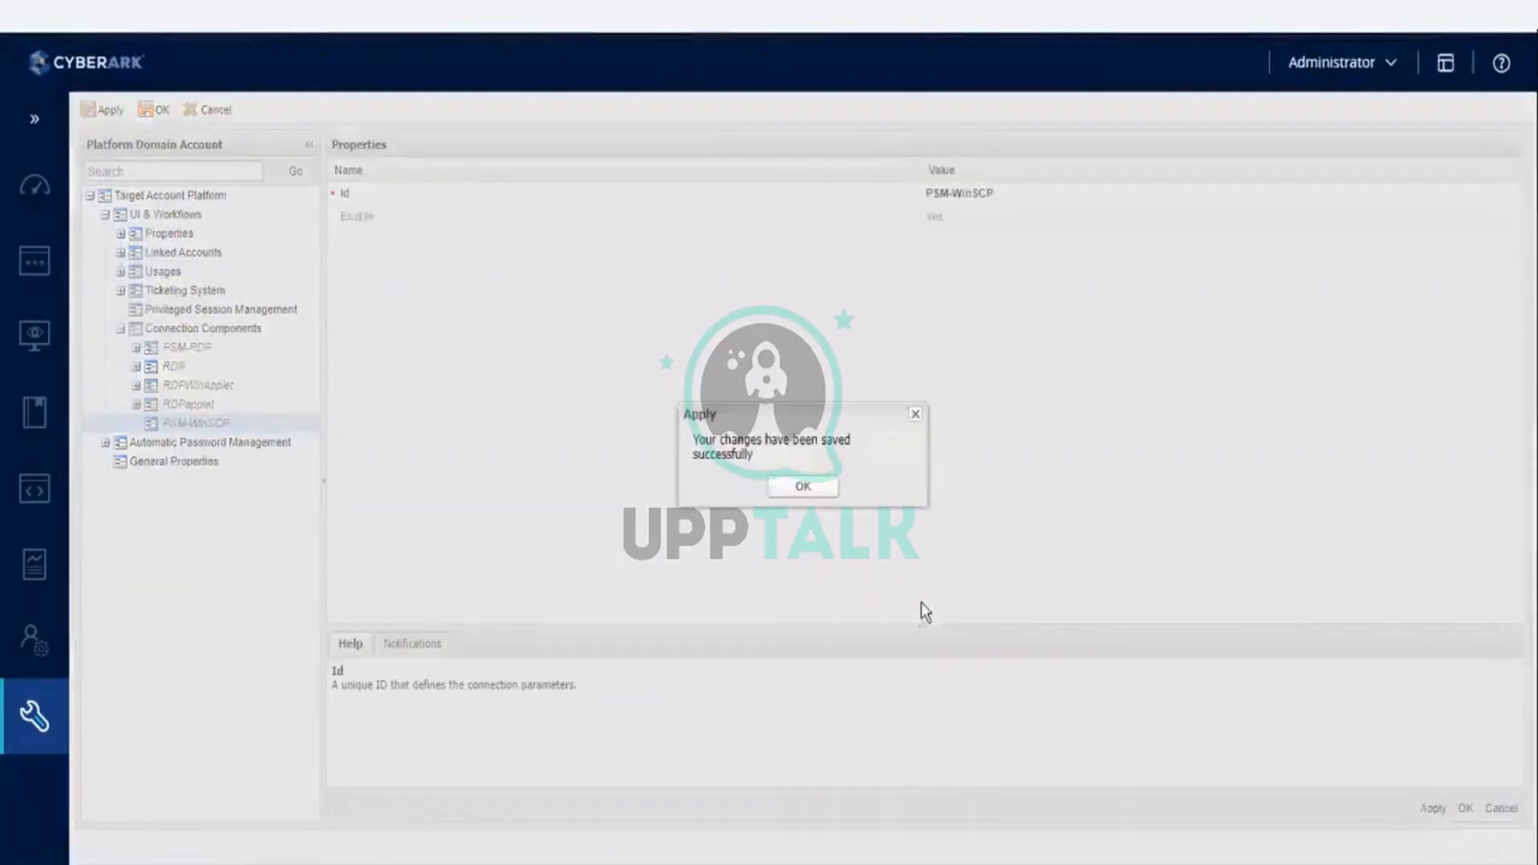
click(820, 490)
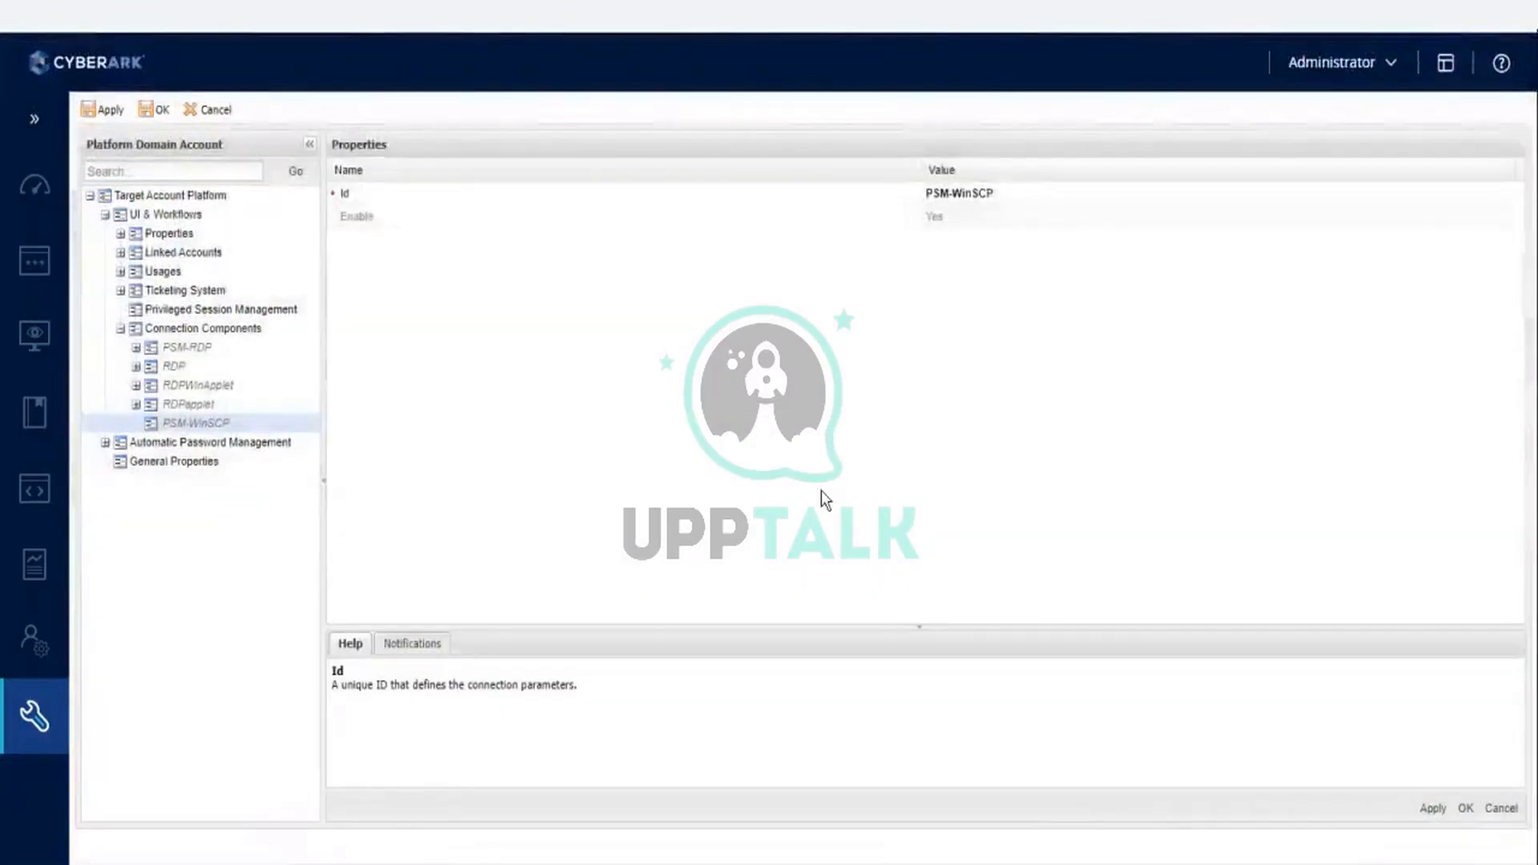
click(1464, 811)
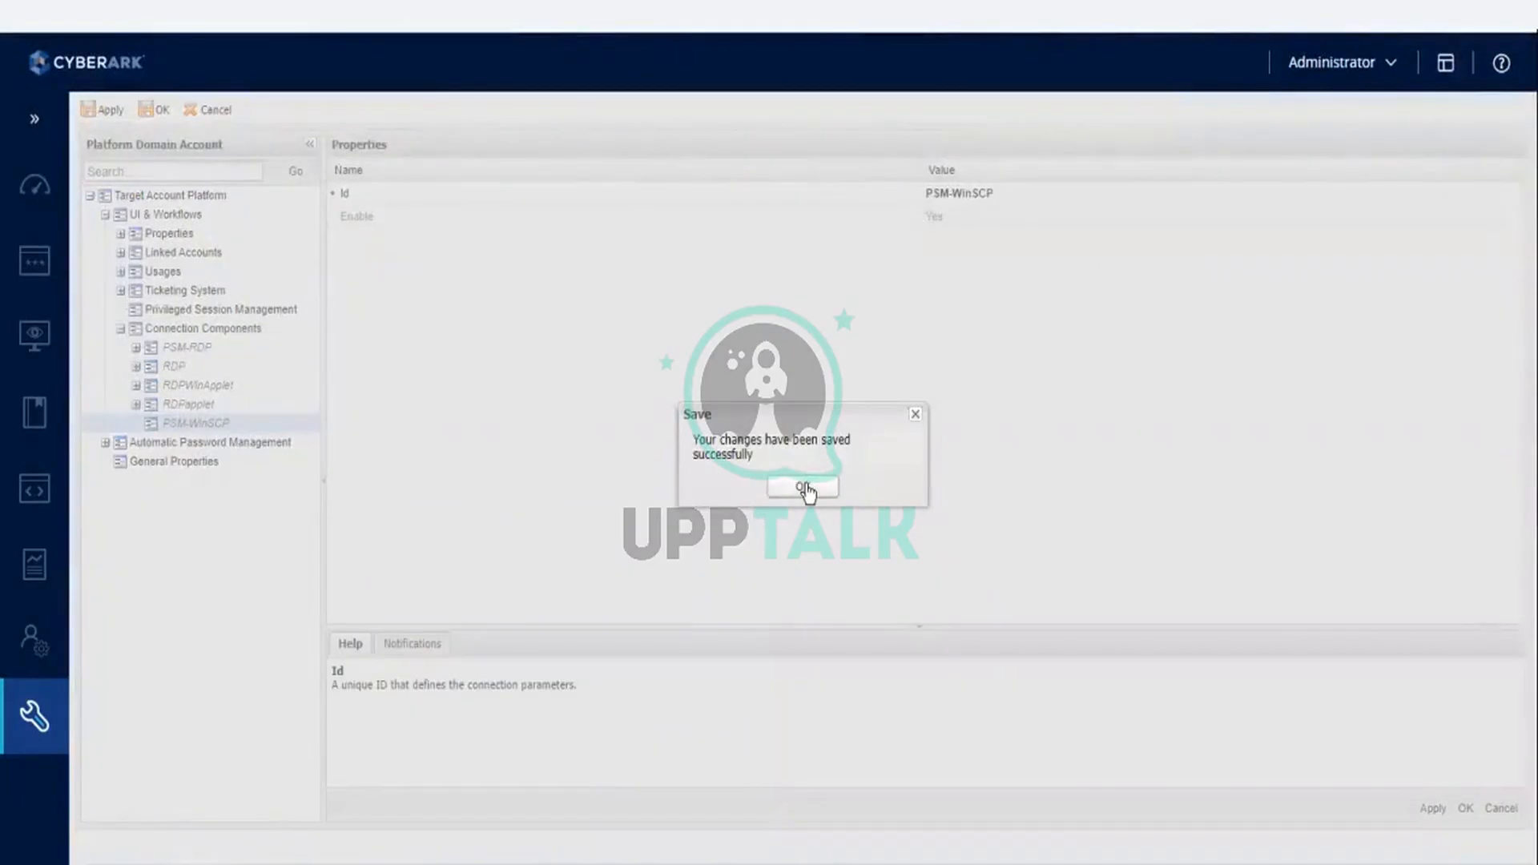
click(804, 486)
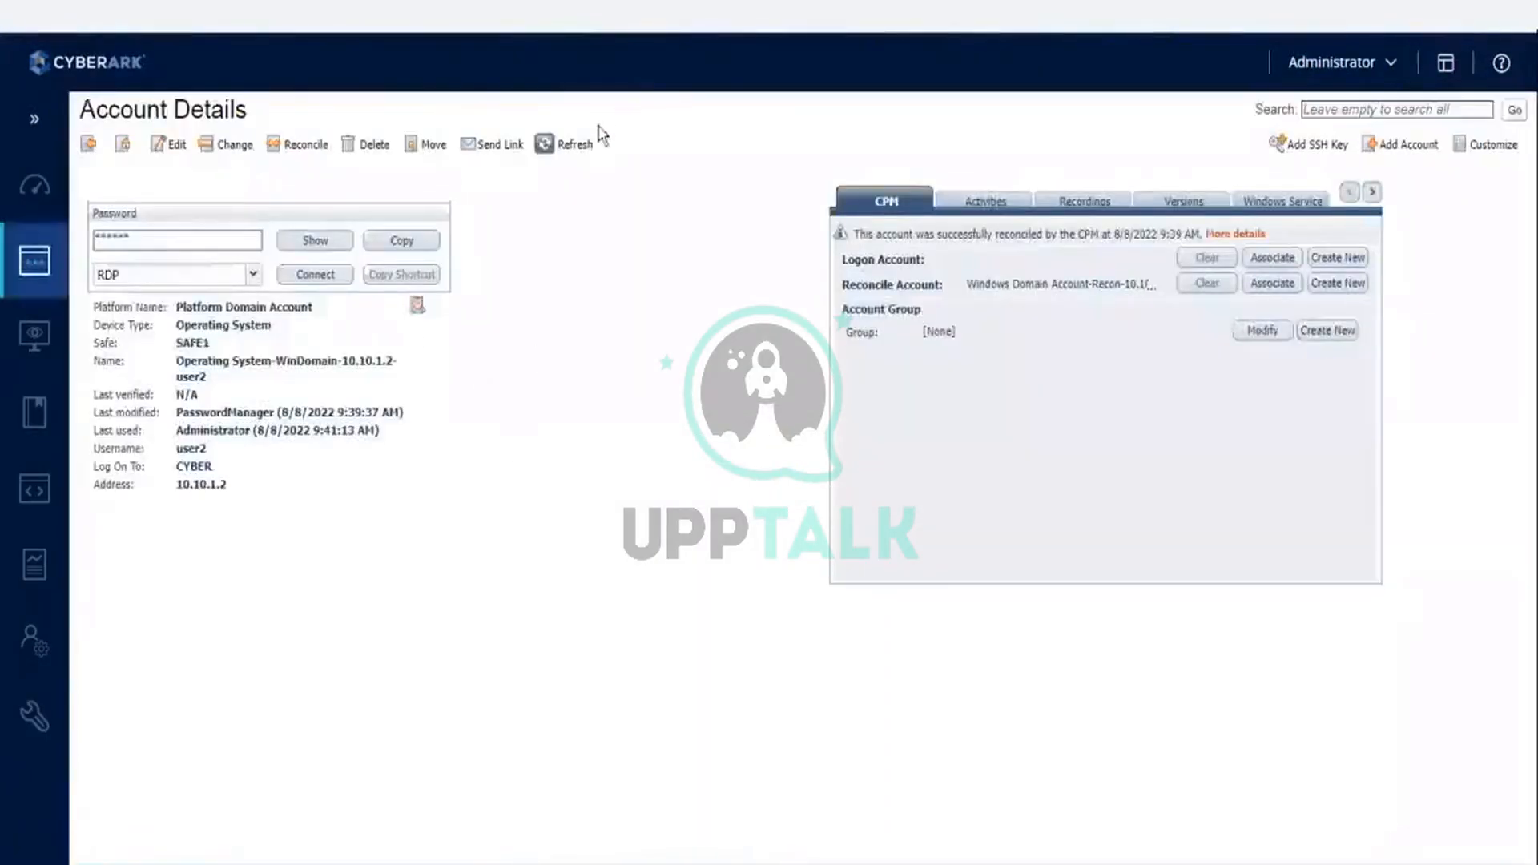
- Refresh the user2 account's details and choose PSM-WinSCP as its connection component
click(575, 146)
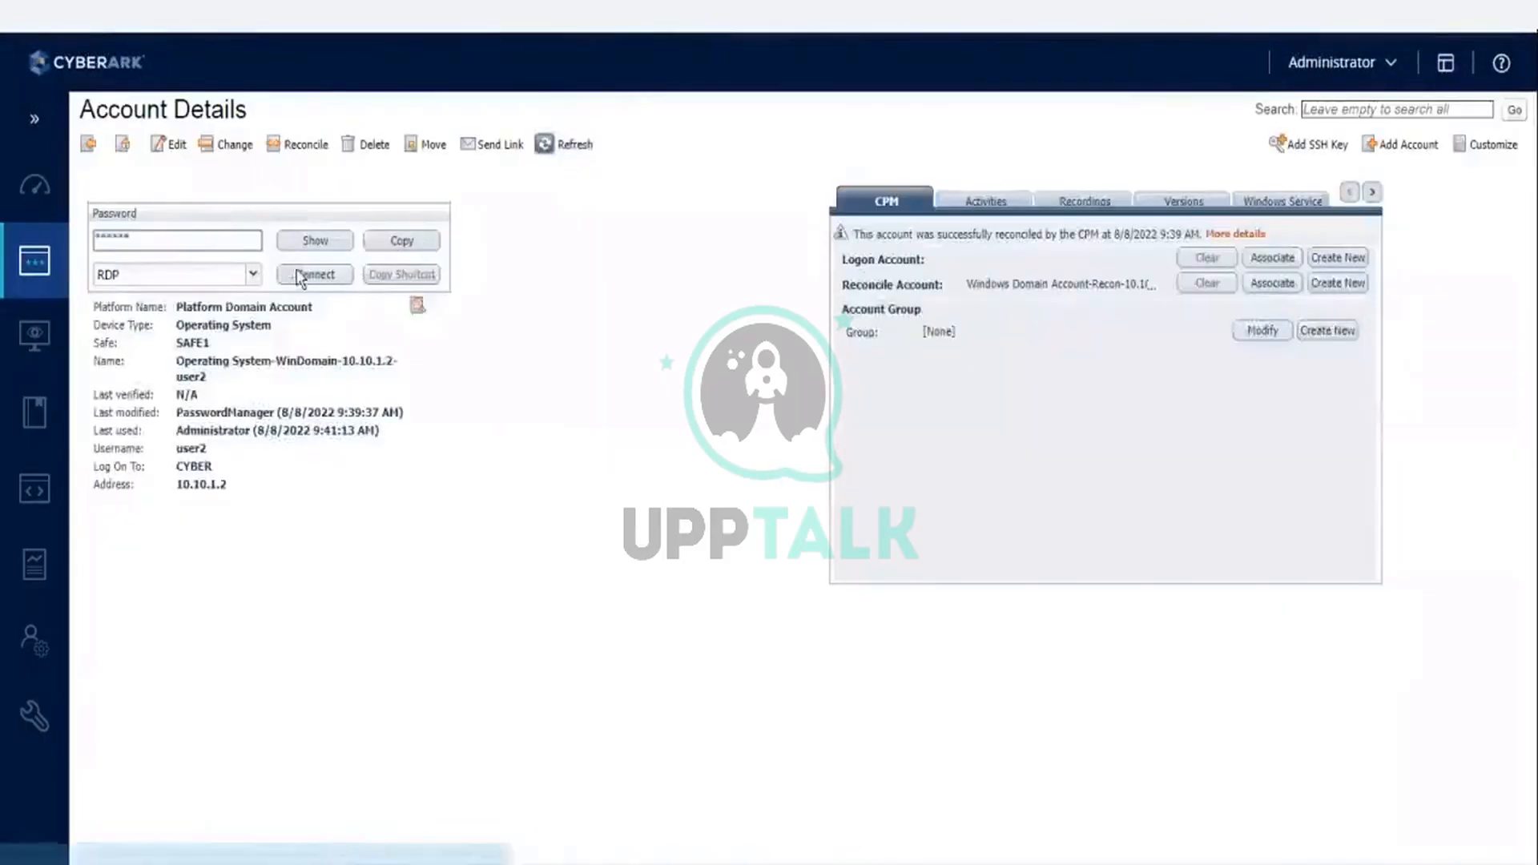
click(255, 276)
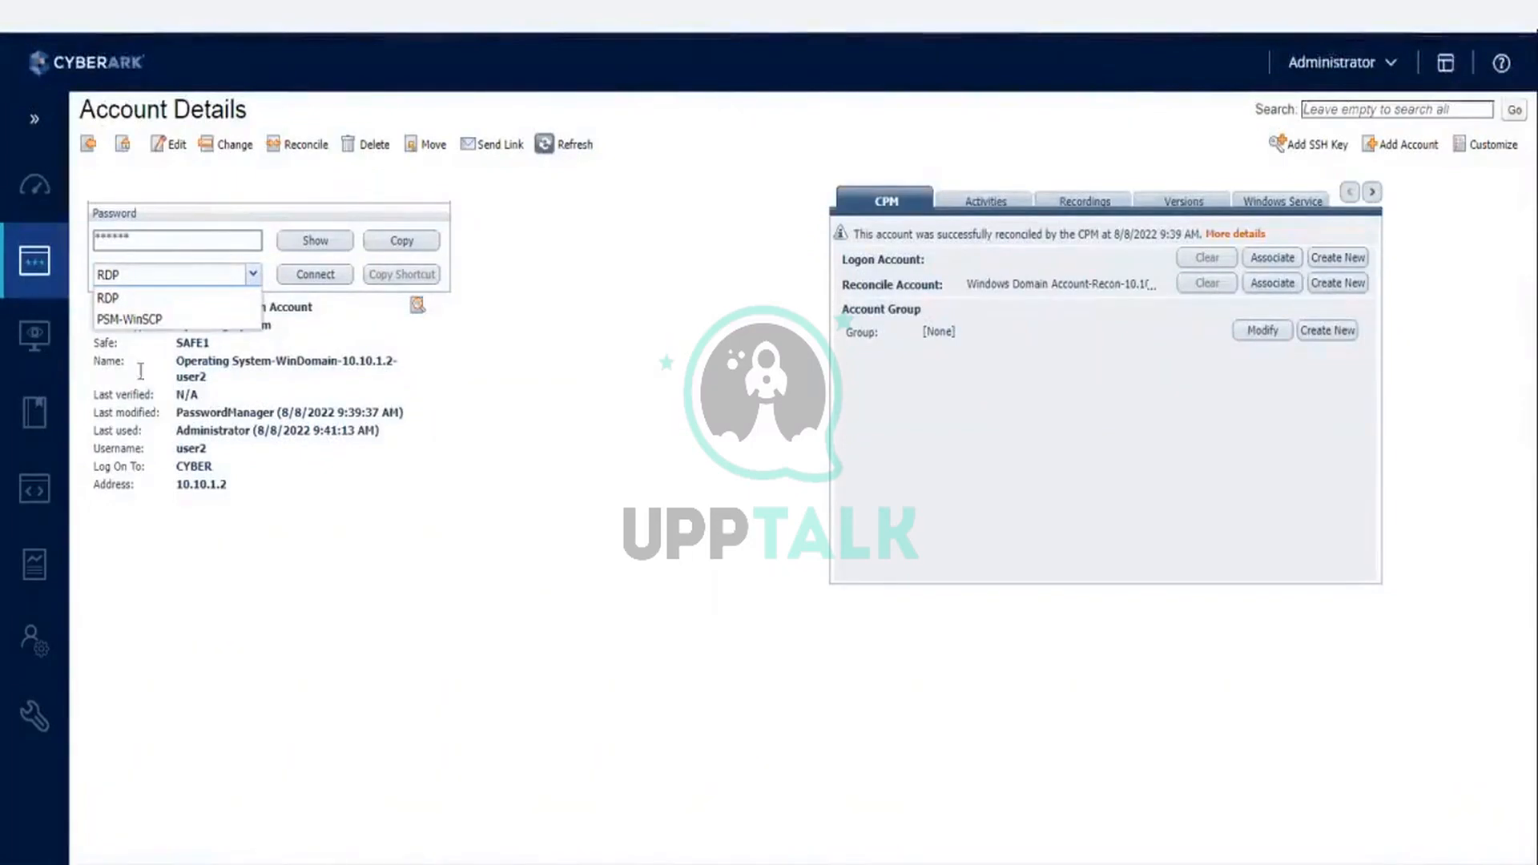
click(147, 321)
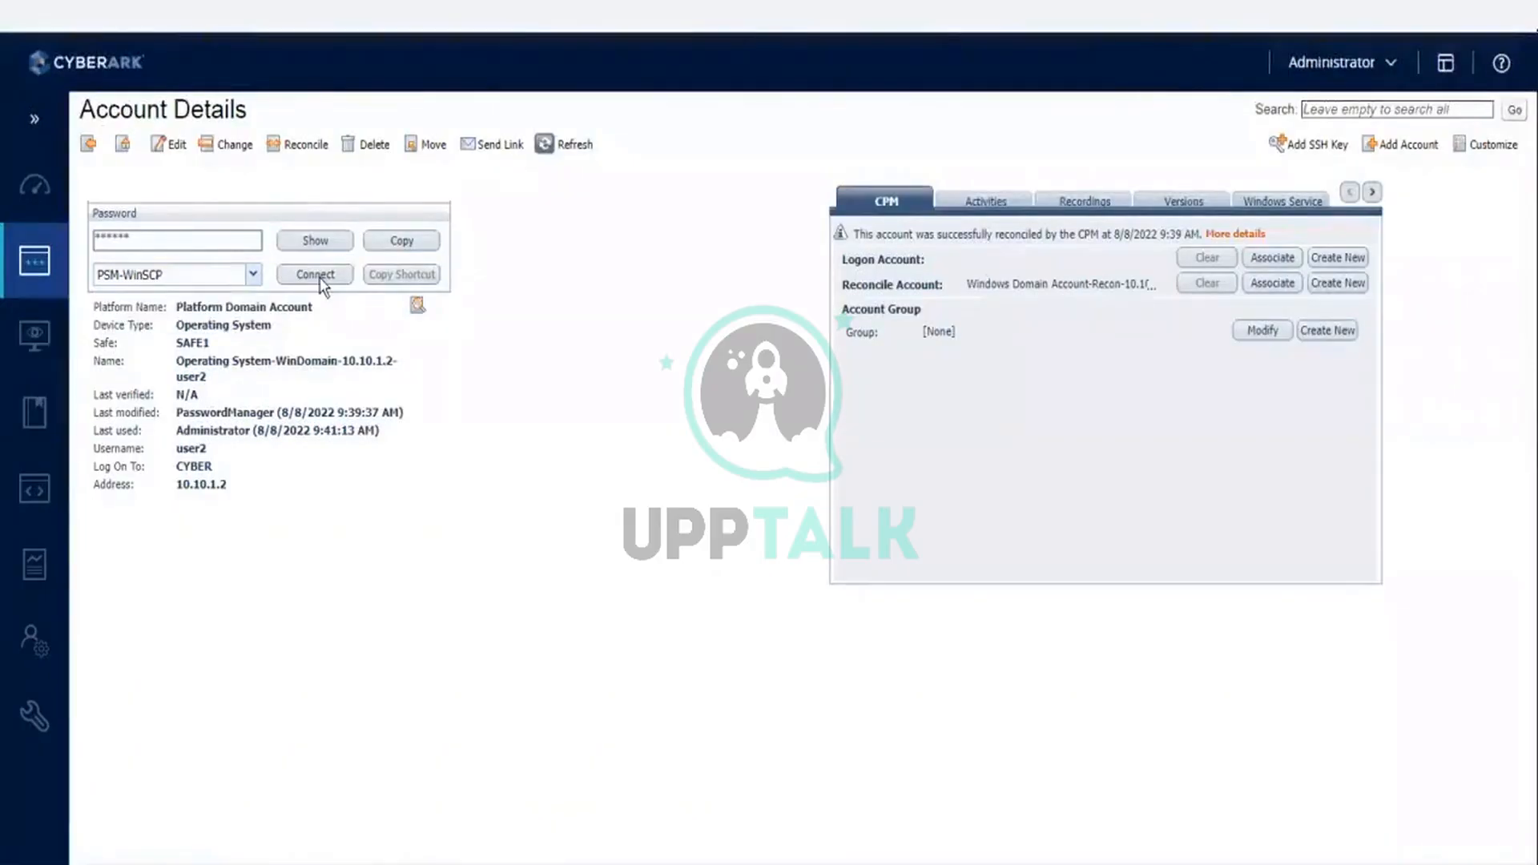
- Connect with the account giving the reason "test" with local drives mapped, and have the downloaded RDP file open when done
click(320, 276)
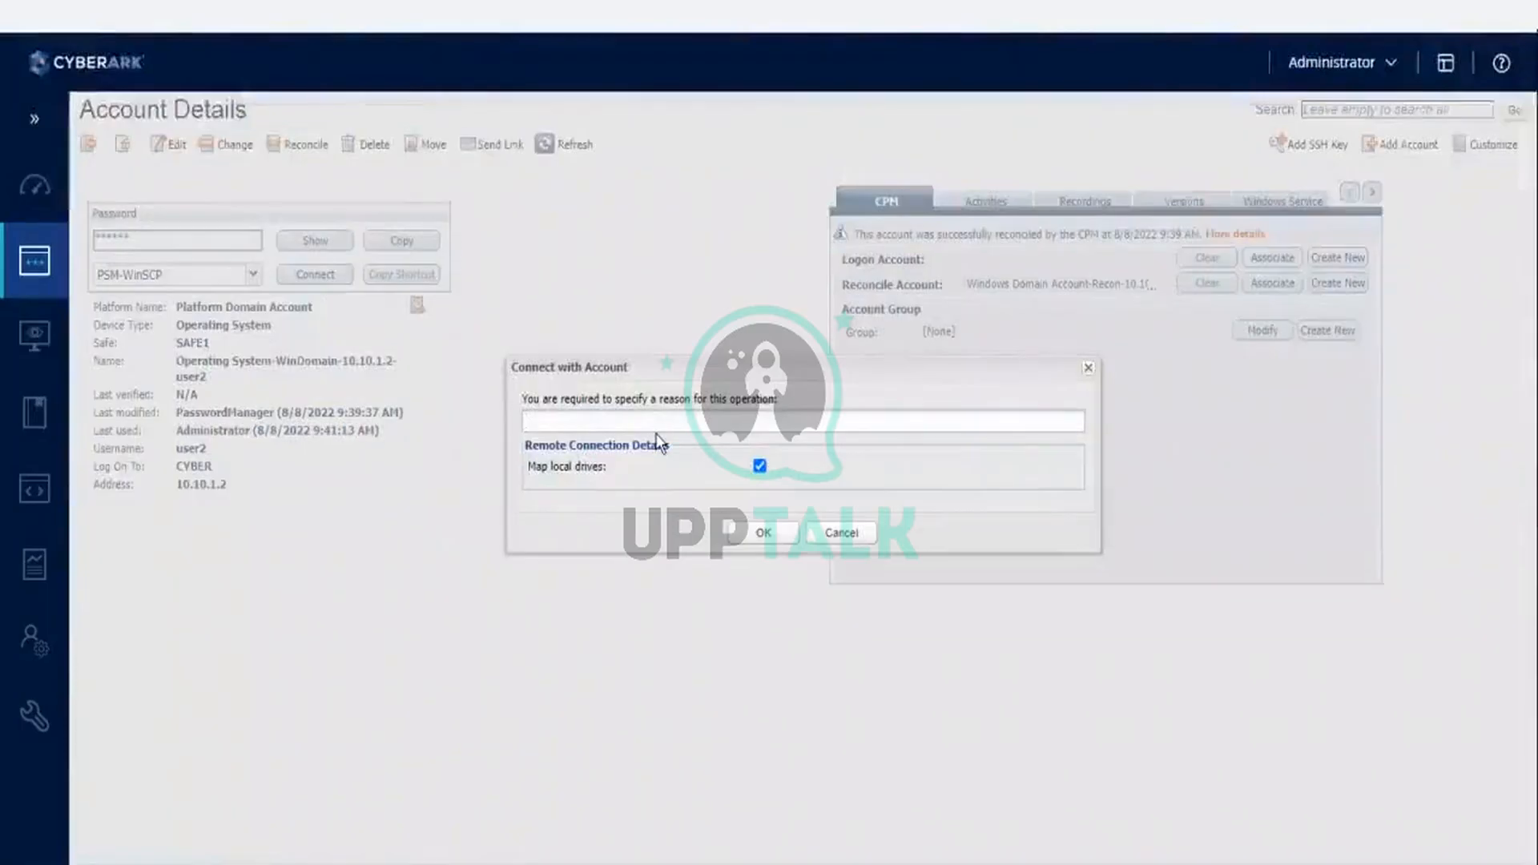
text(test)
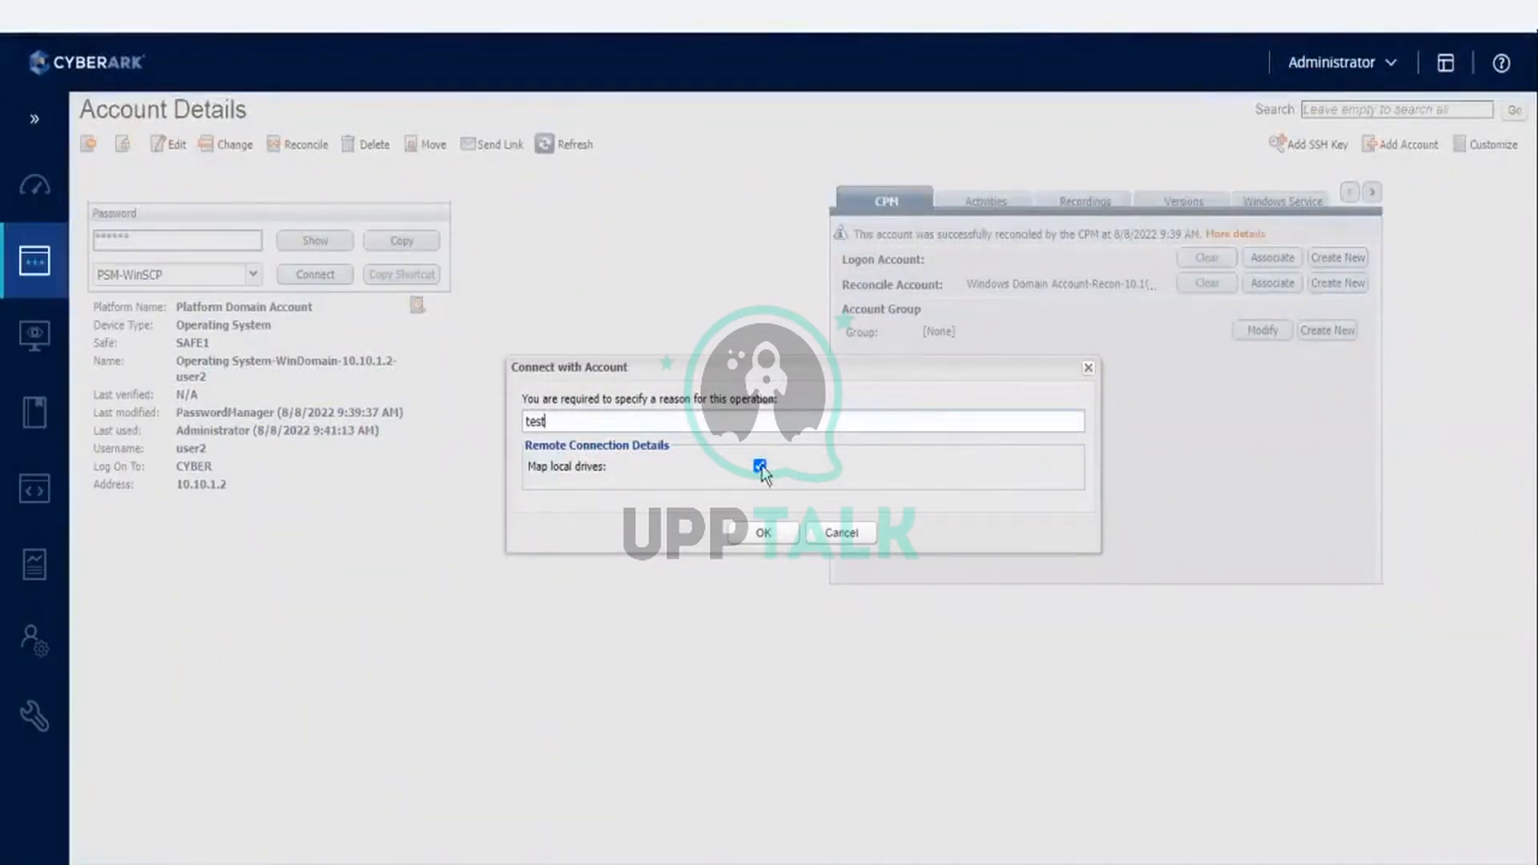
click(762, 542)
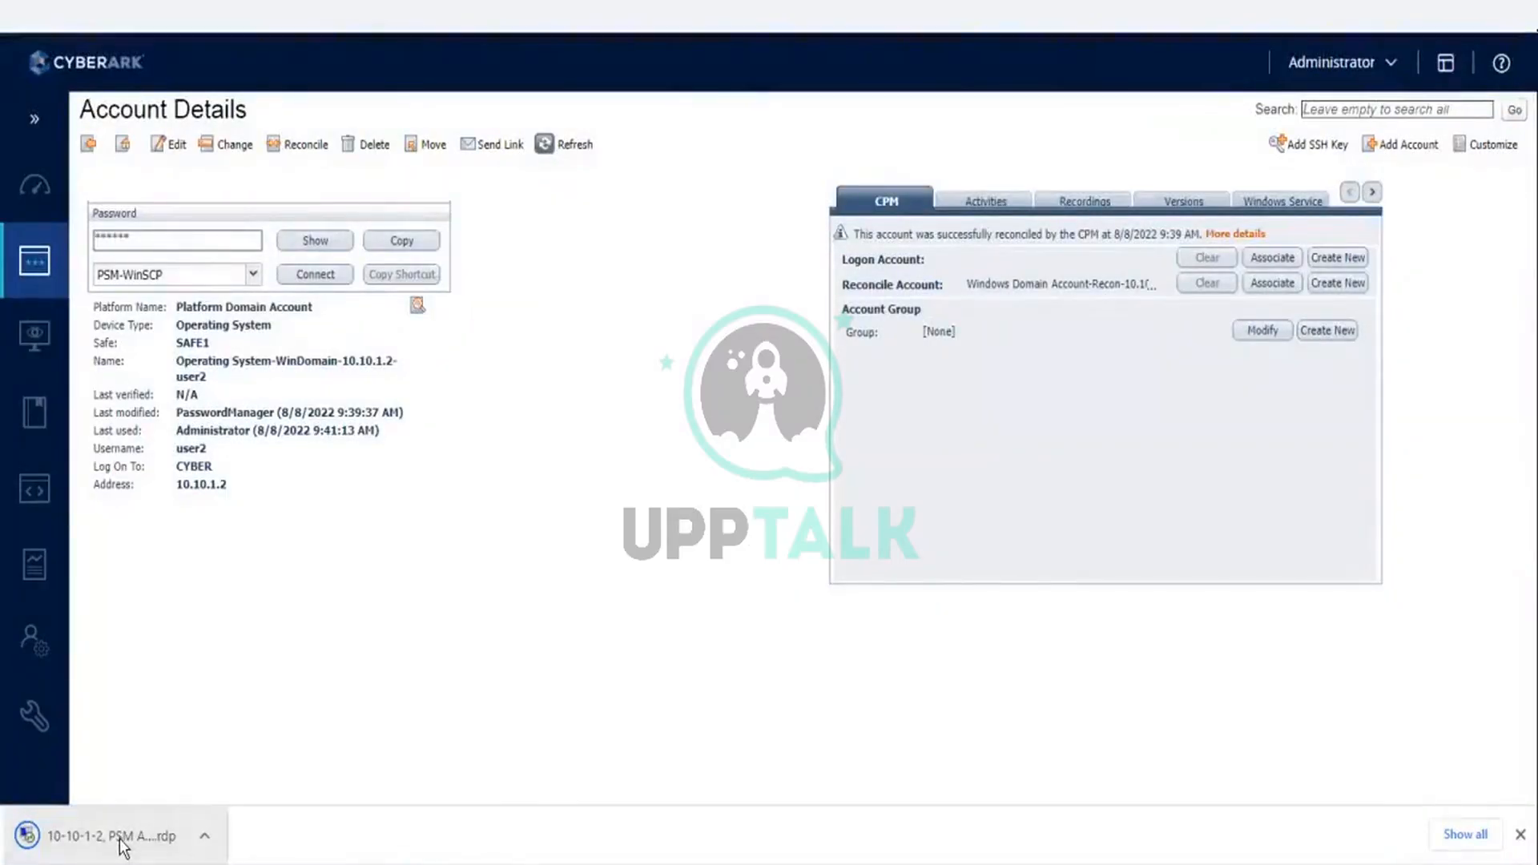
click(205, 836)
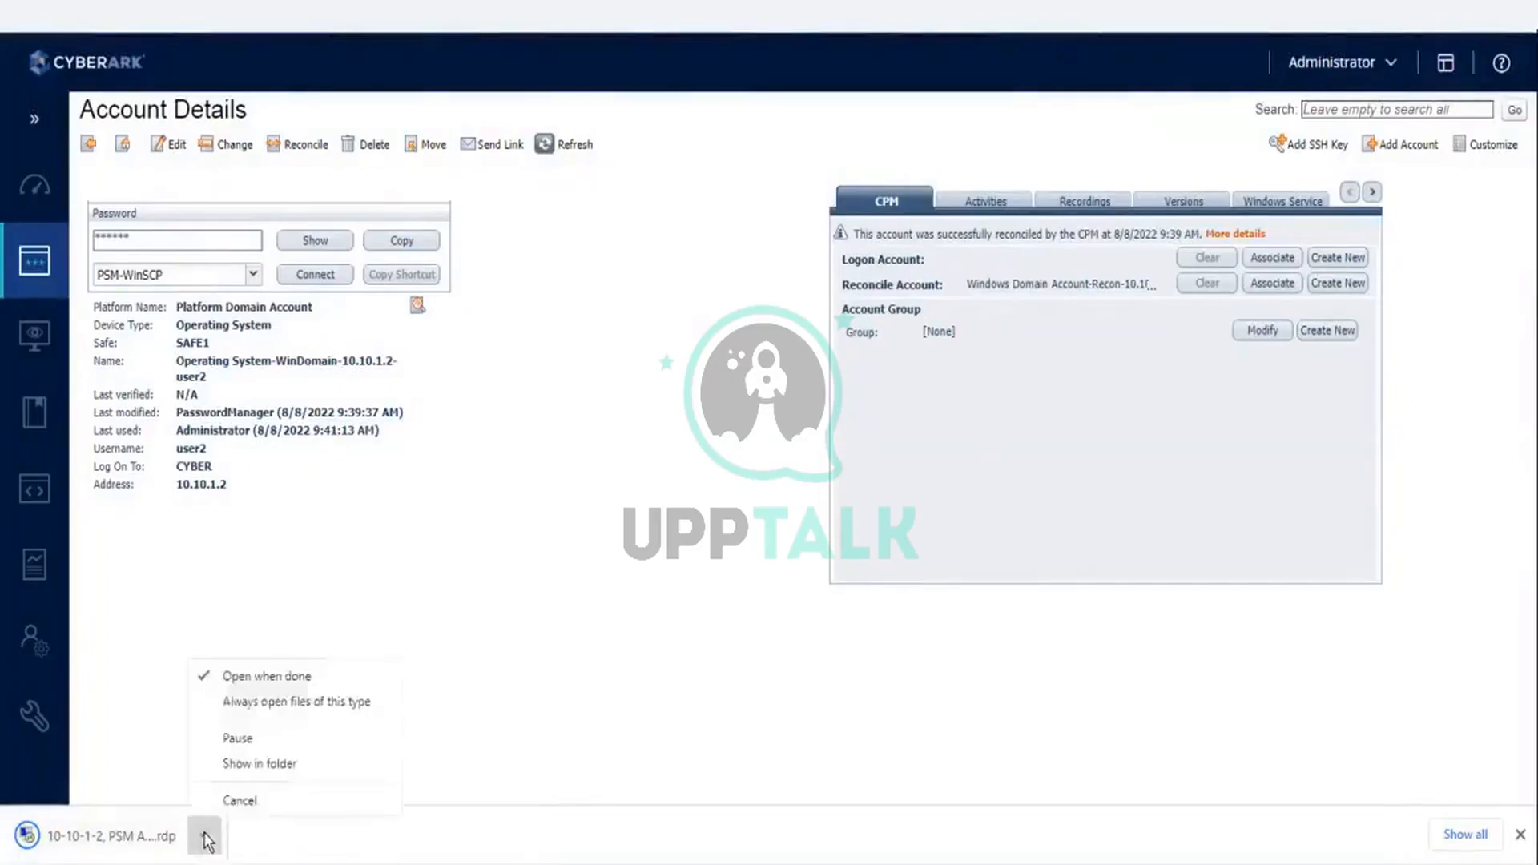
click(263, 681)
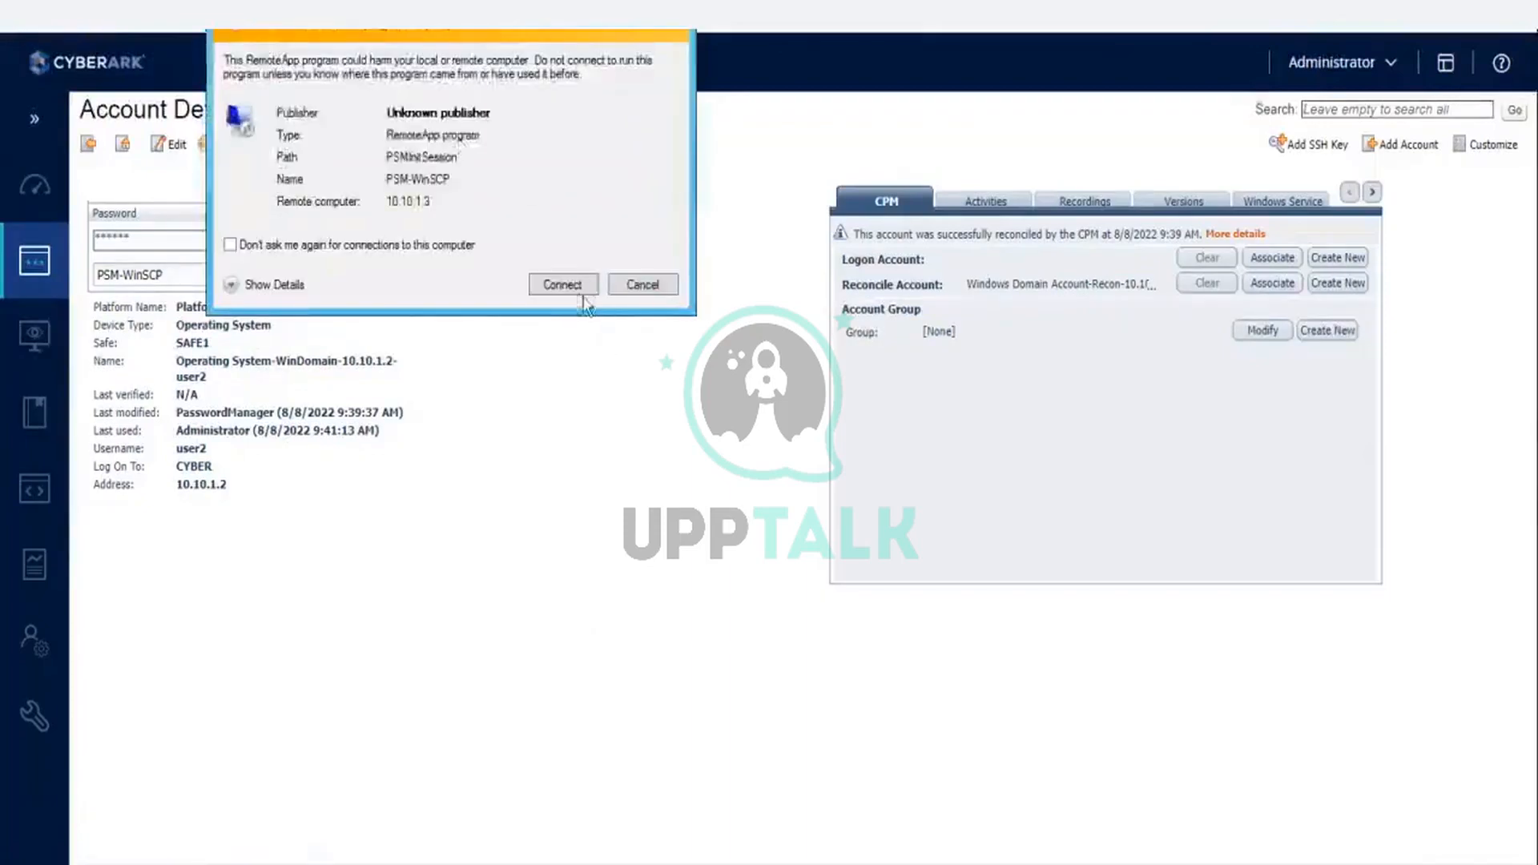
- Try to launch the PSM-WinSCP RemoteApp session from the unknown-publisher prompt and dismiss the session message
click(576, 287)
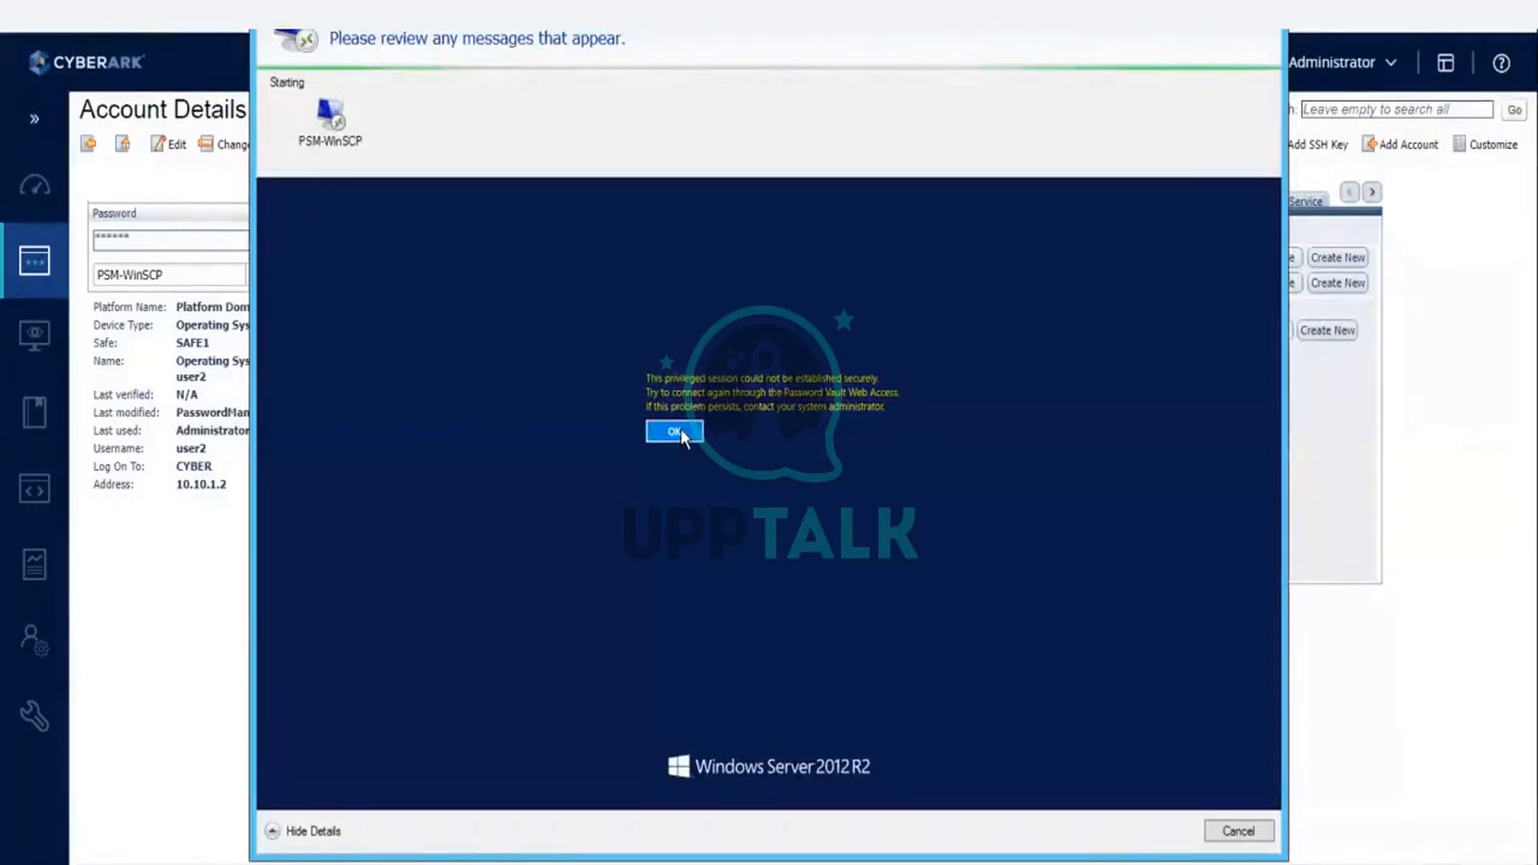
click(675, 432)
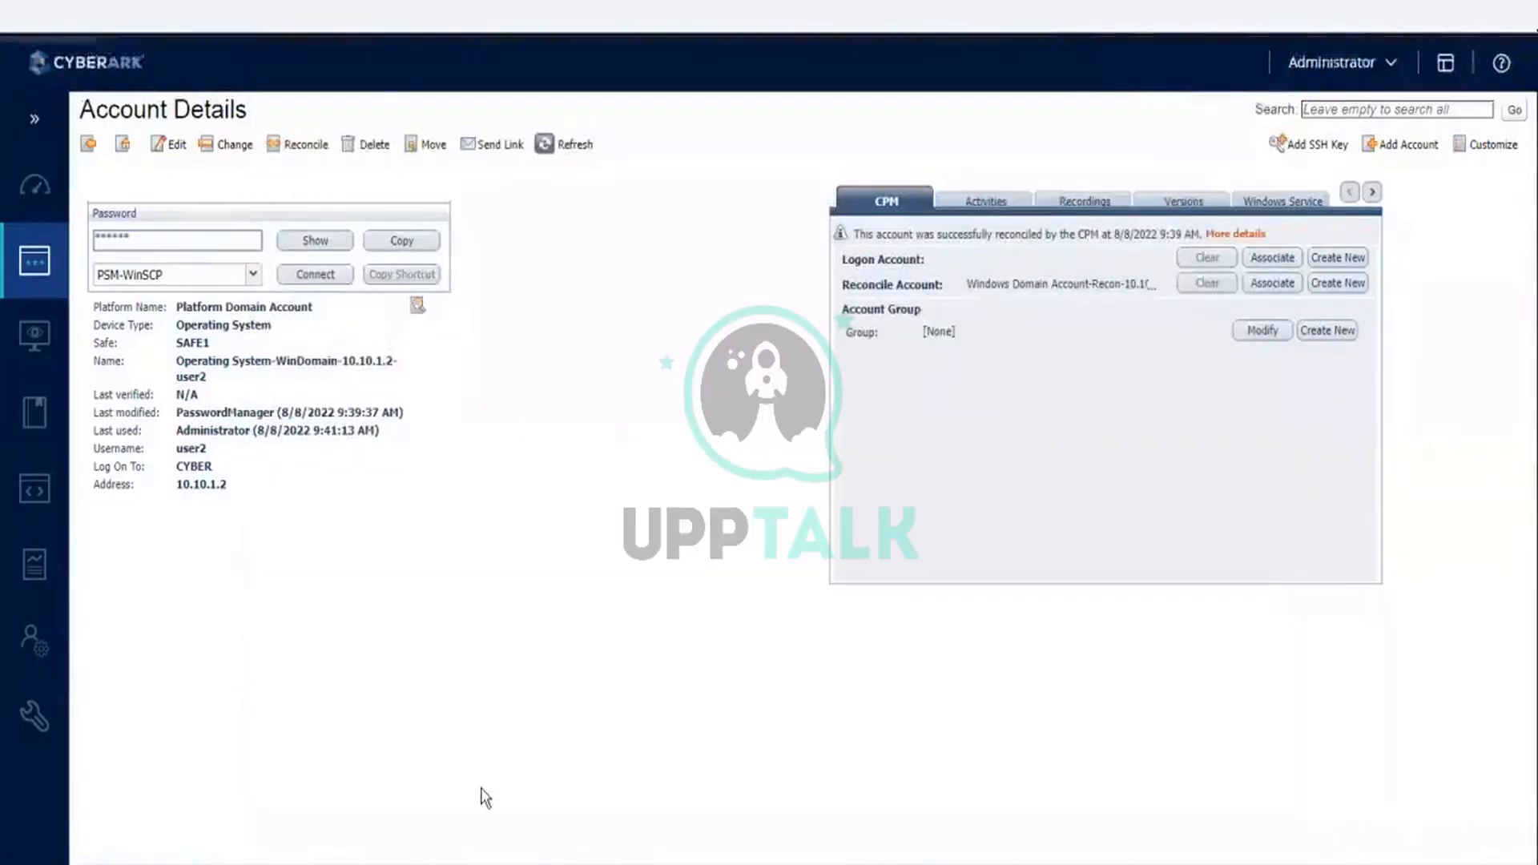
- Start the Cyber-Ark Privileged Session Manager service in the Windows Services console and return to the account details
key(alt+Tab)
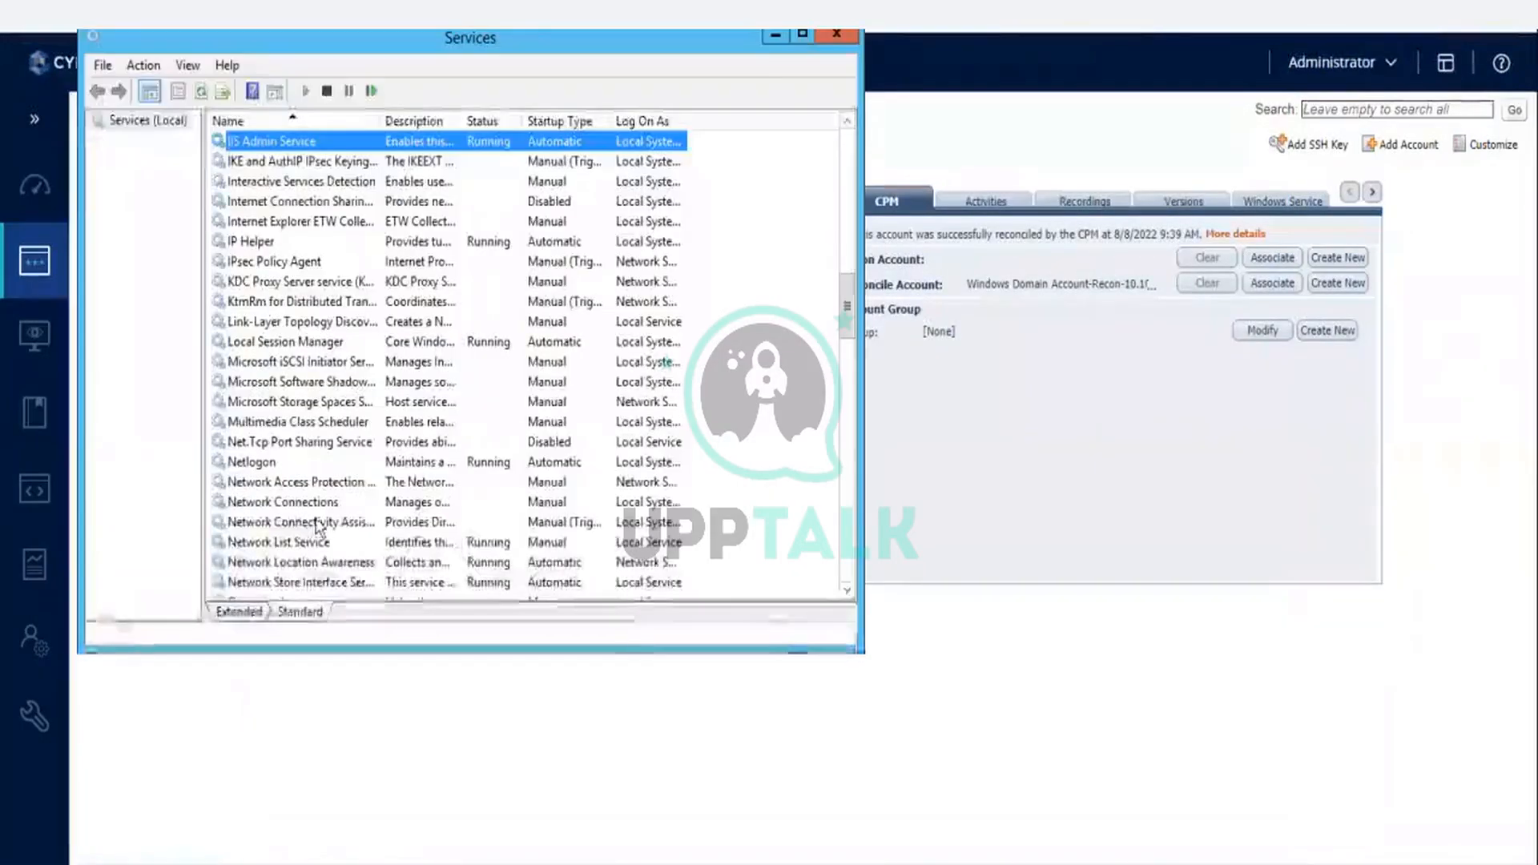
click(318, 526)
text(cy)
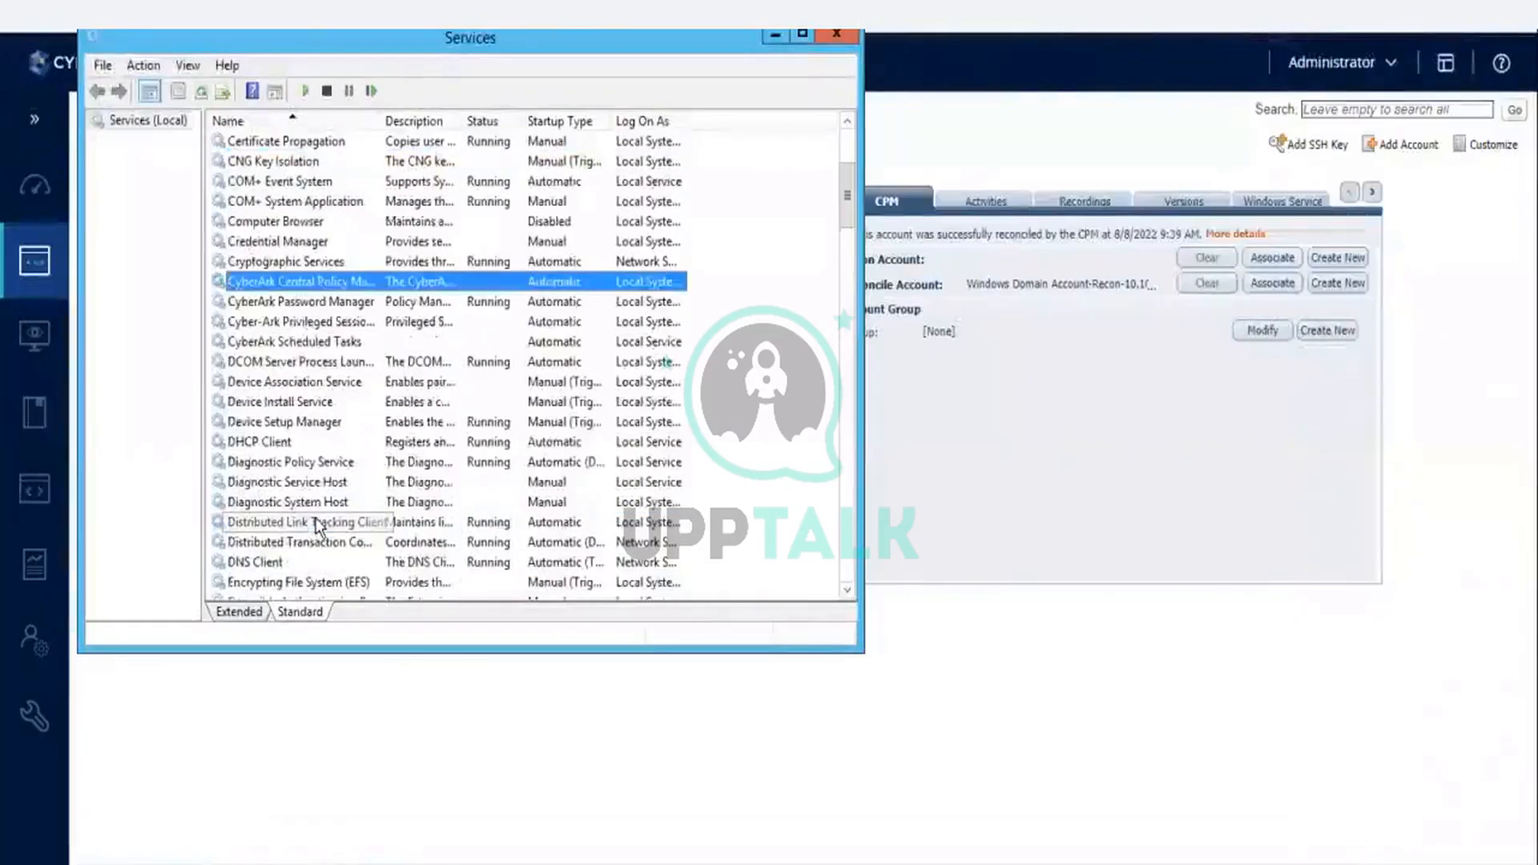
key(Down)
key(Down)
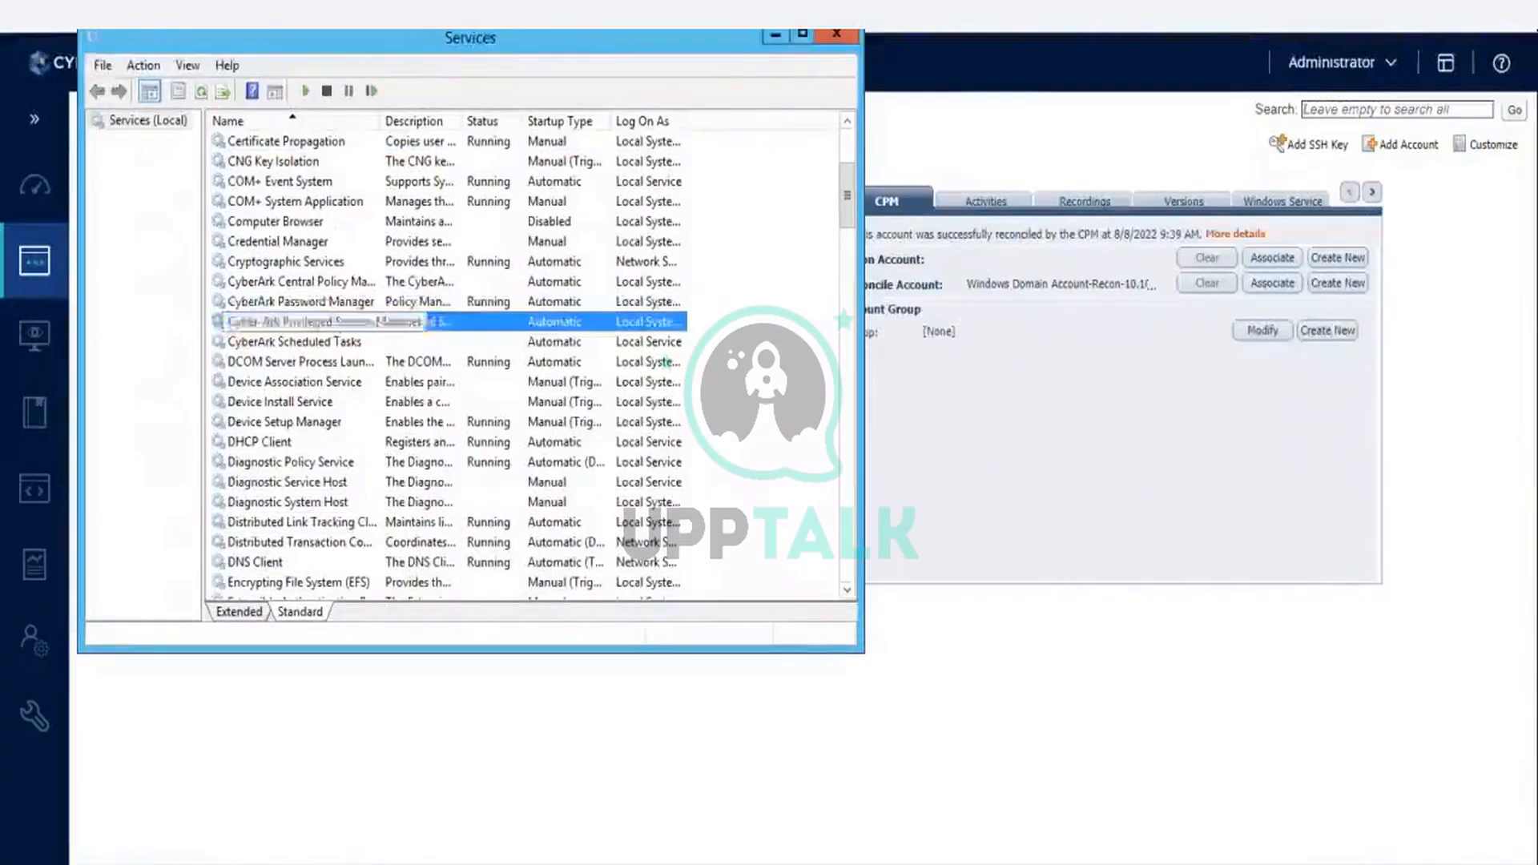
click(304, 92)
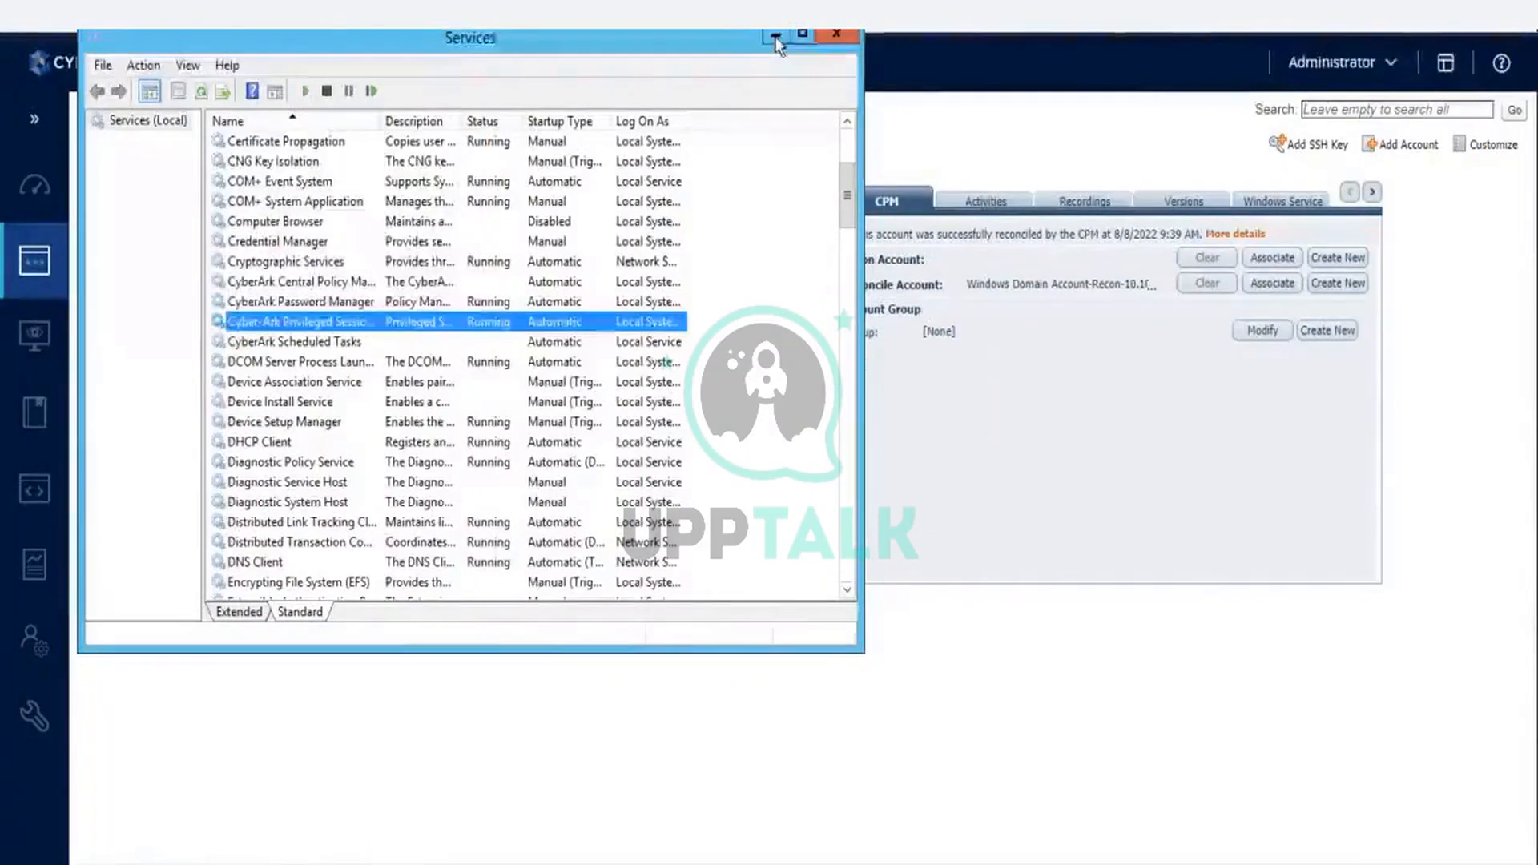
click(775, 38)
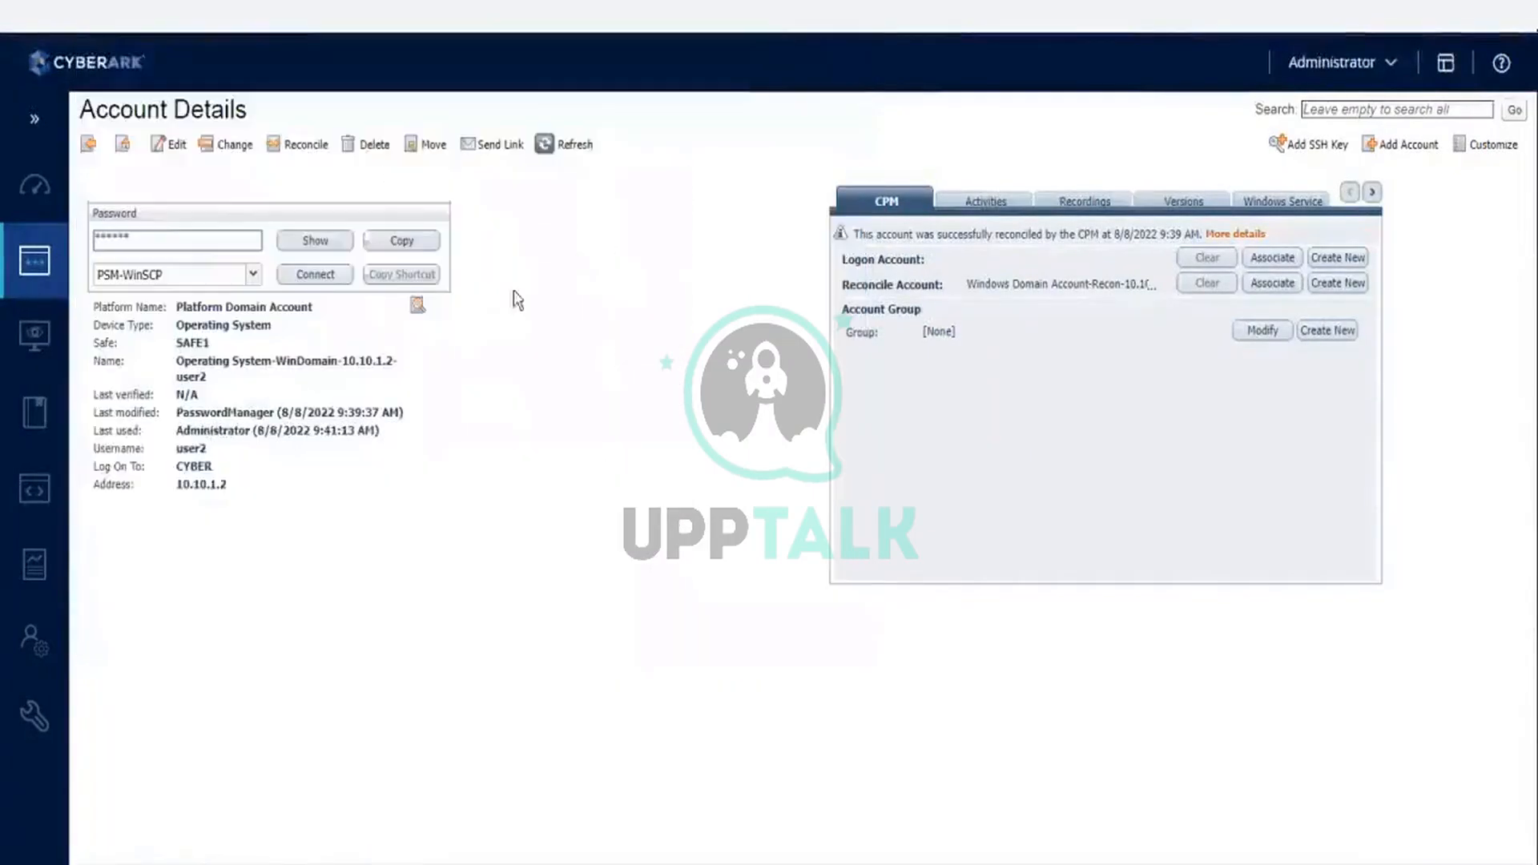
- Refresh the account details and choose PSM-WinSCP instead of RDP as the connection component
click(558, 145)
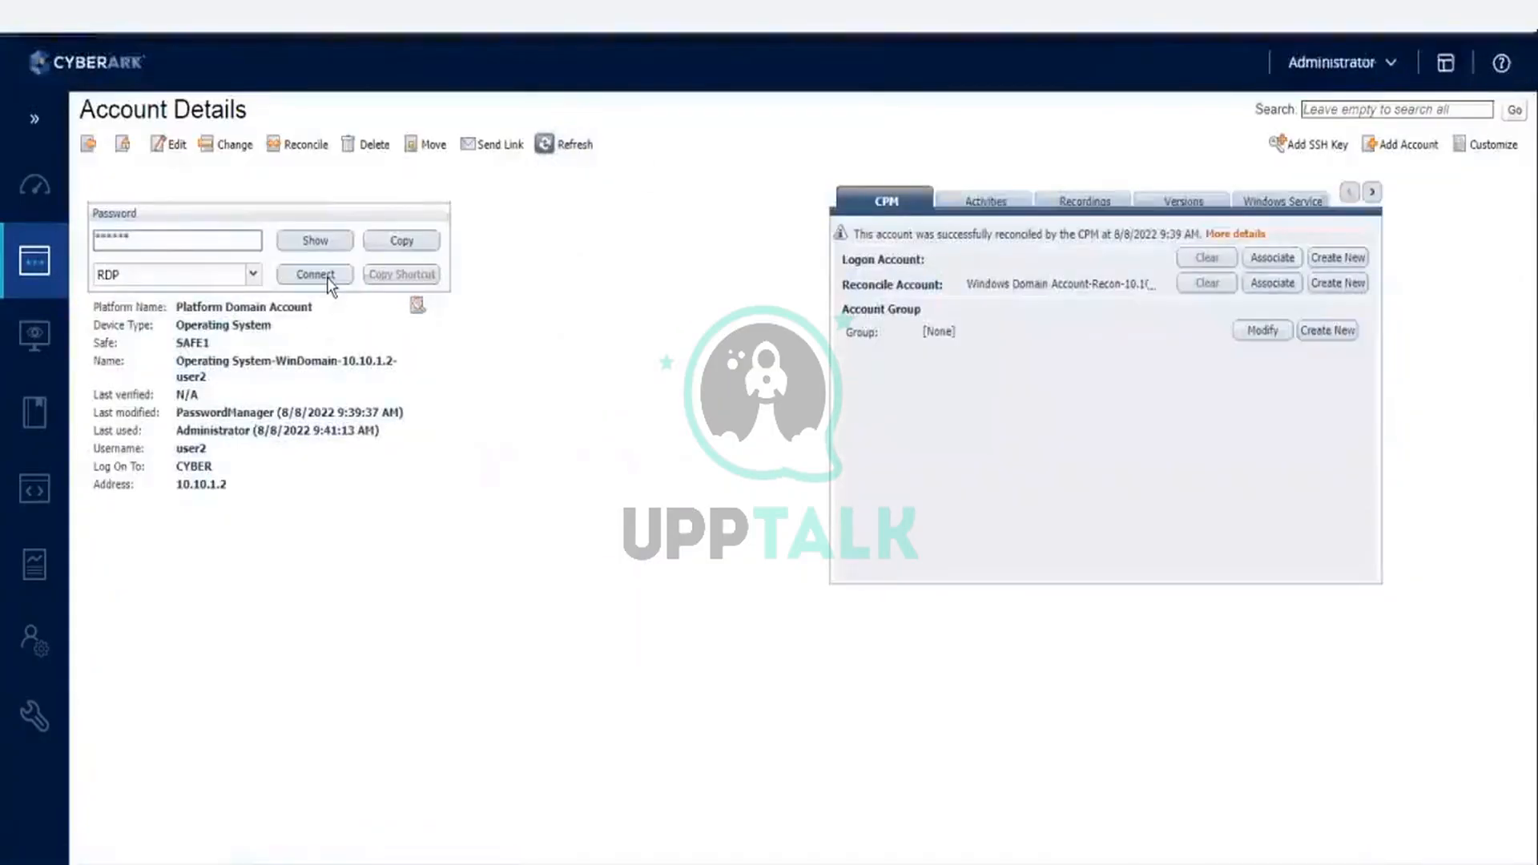
click(327, 277)
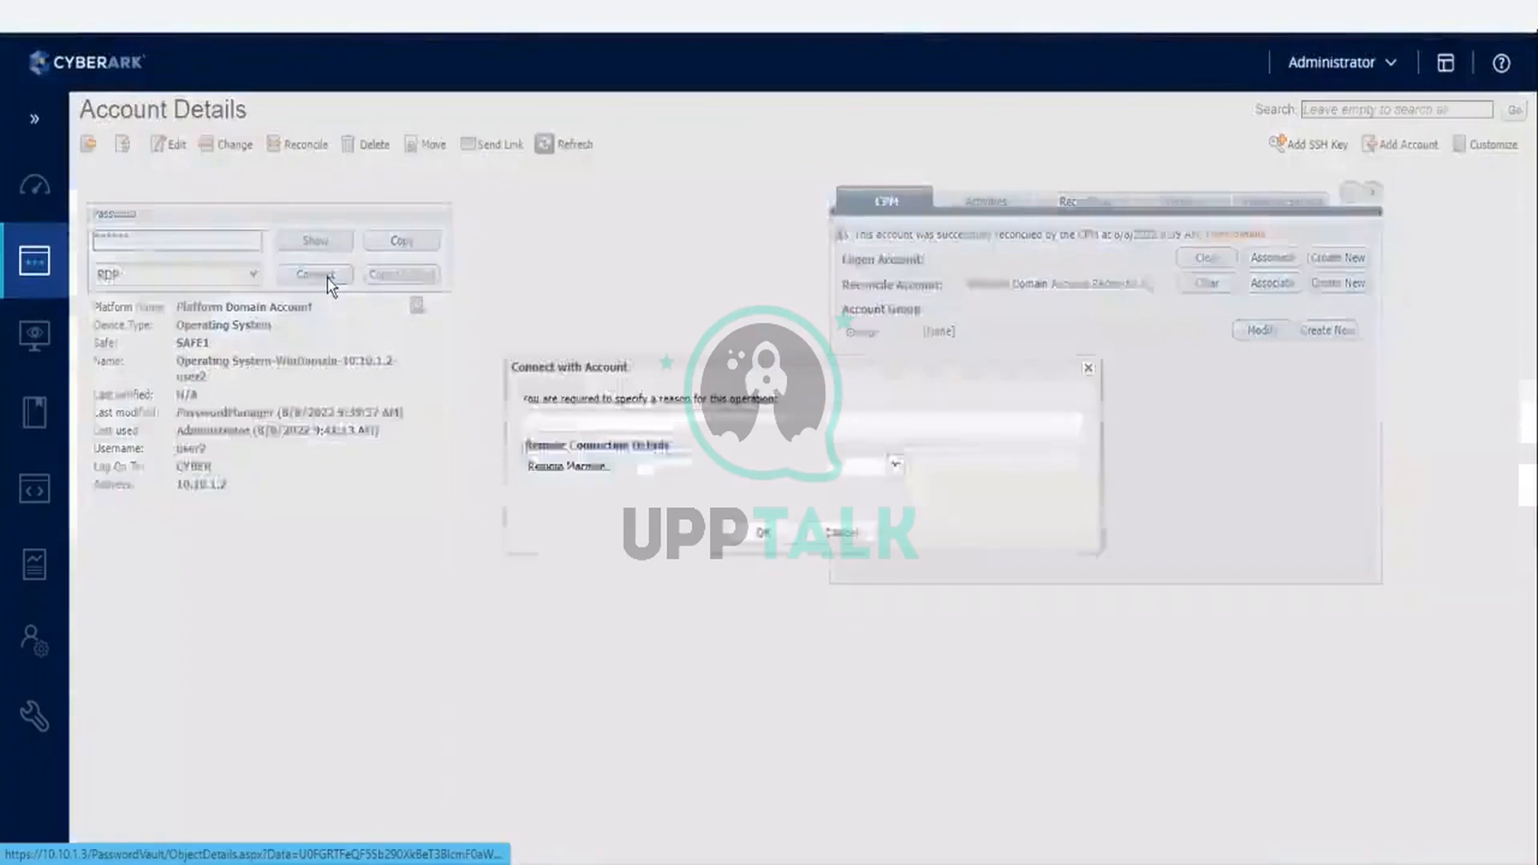
click(842, 532)
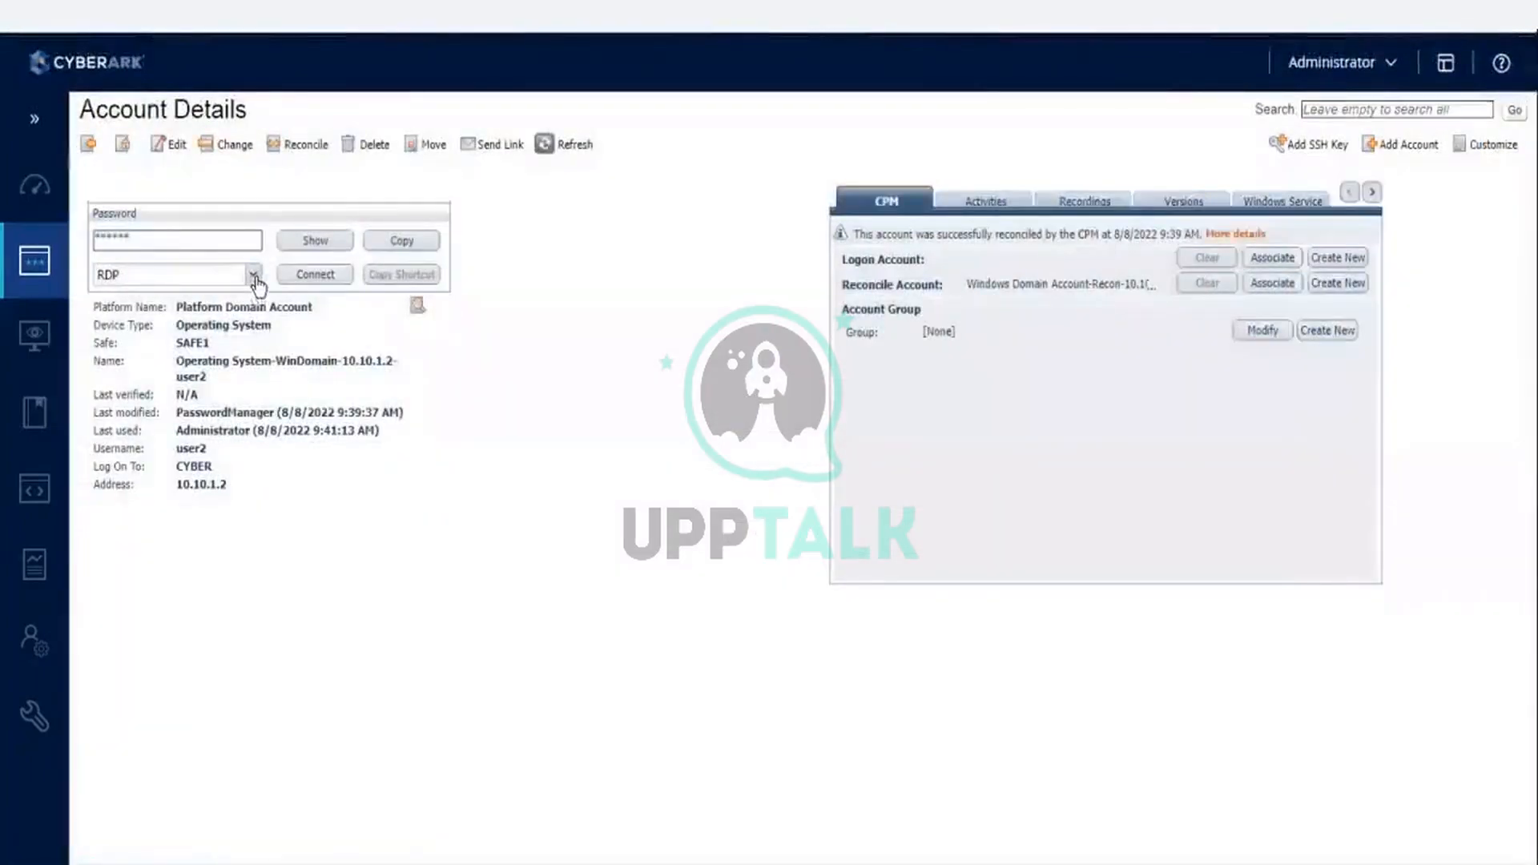
click(254, 274)
click(178, 325)
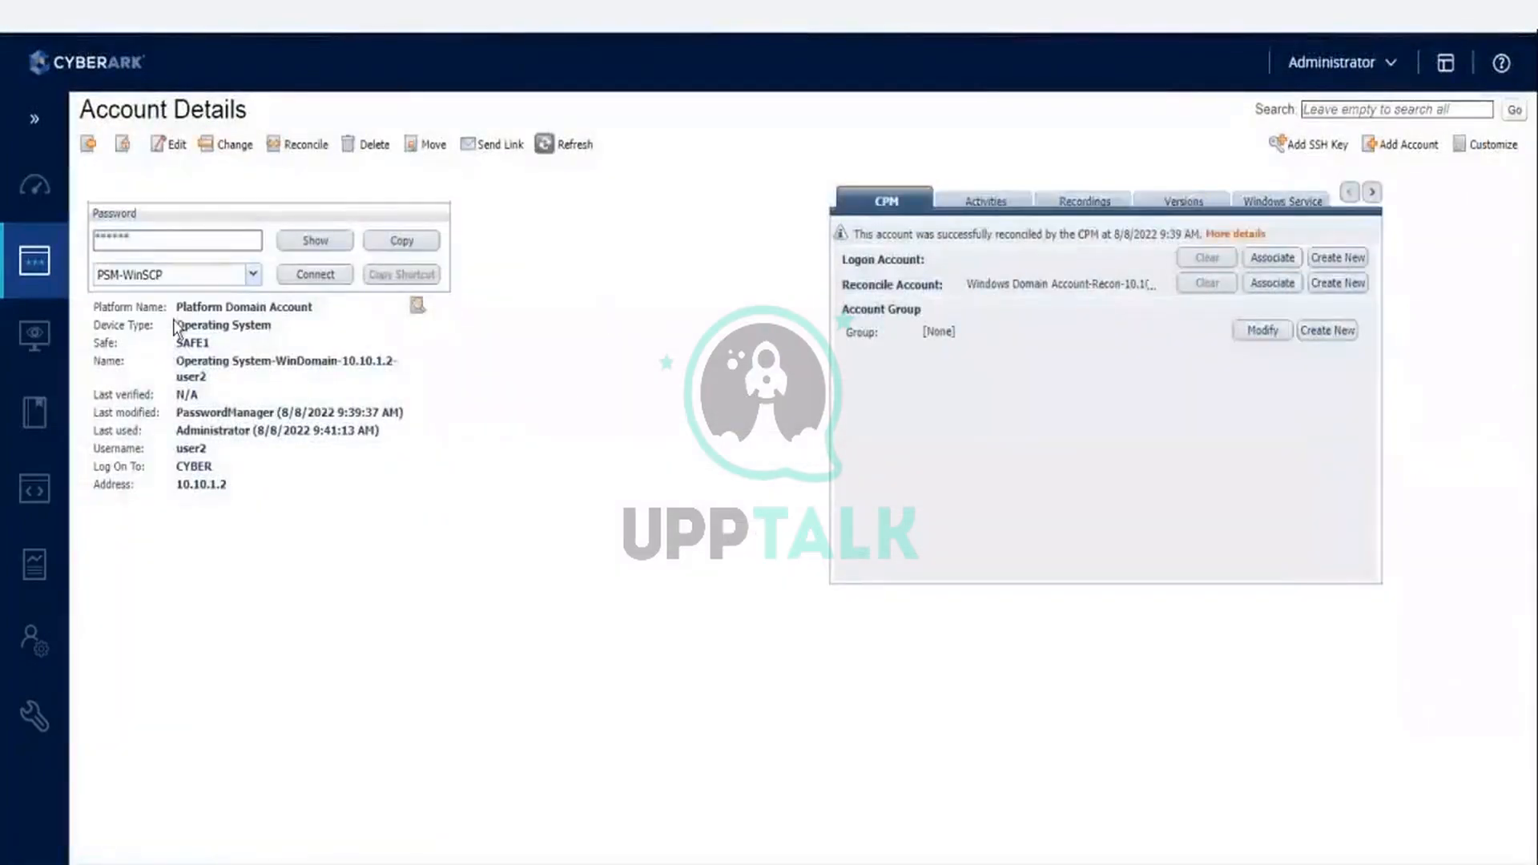
- Connect through PSM-WinSCP with the reason "test" and local drives mapped, launch the RemoteApp, and show its connection details
click(312, 274)
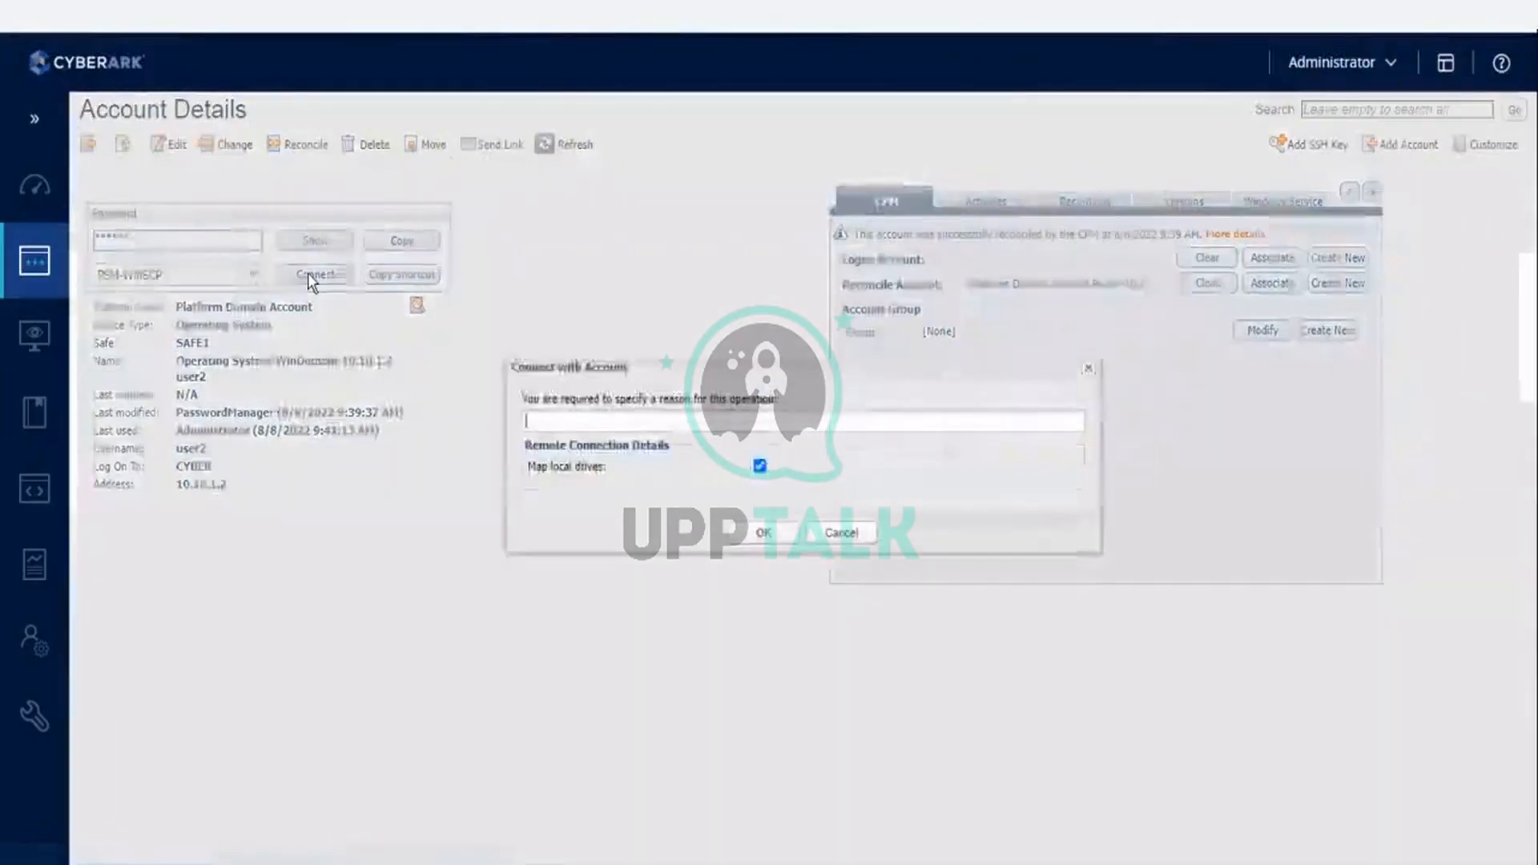
text(test)
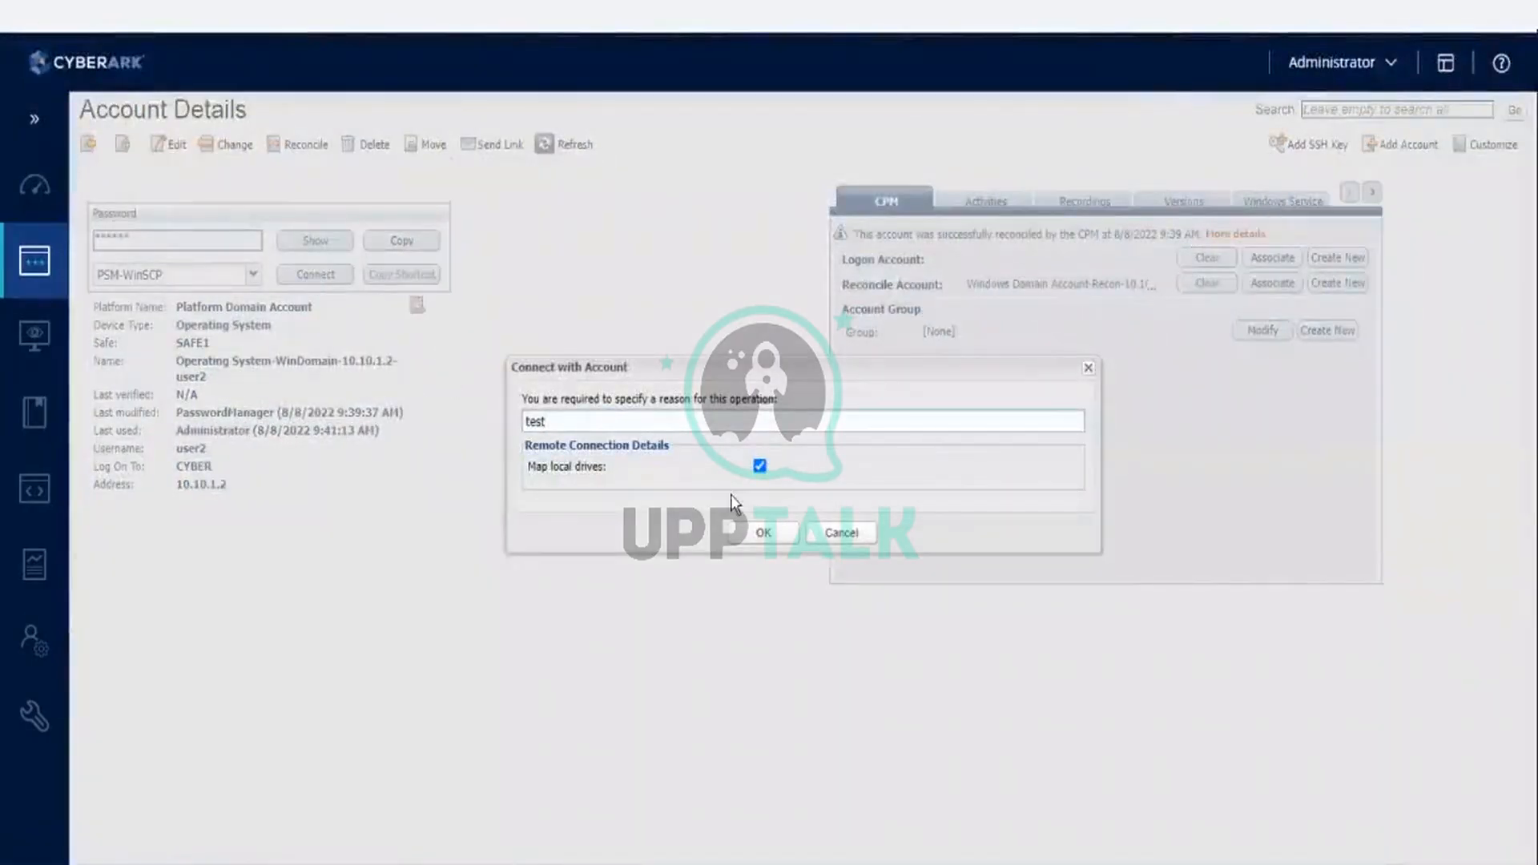
click(761, 534)
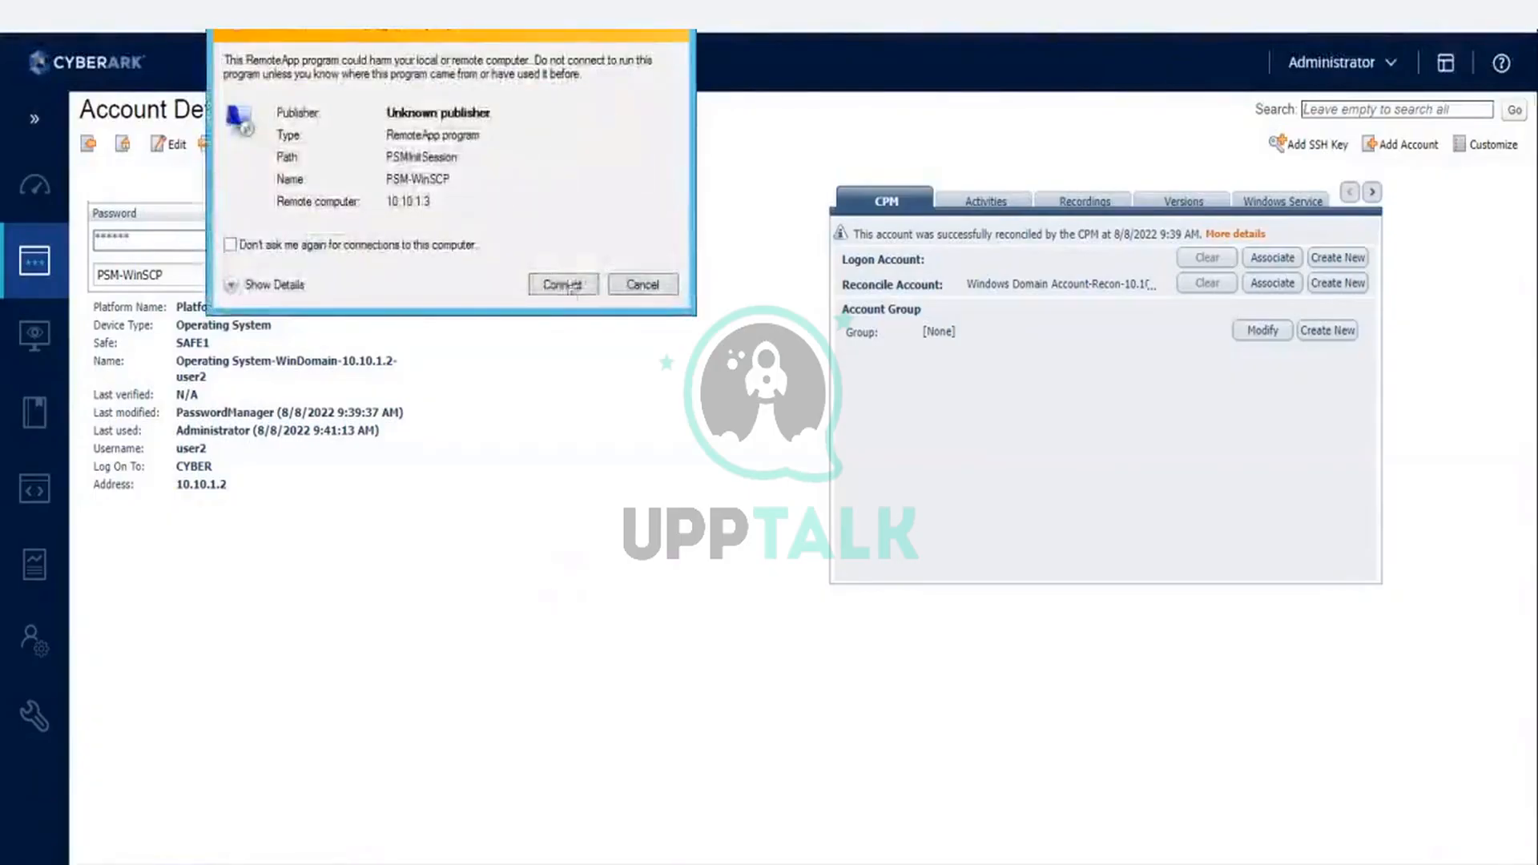
click(566, 287)
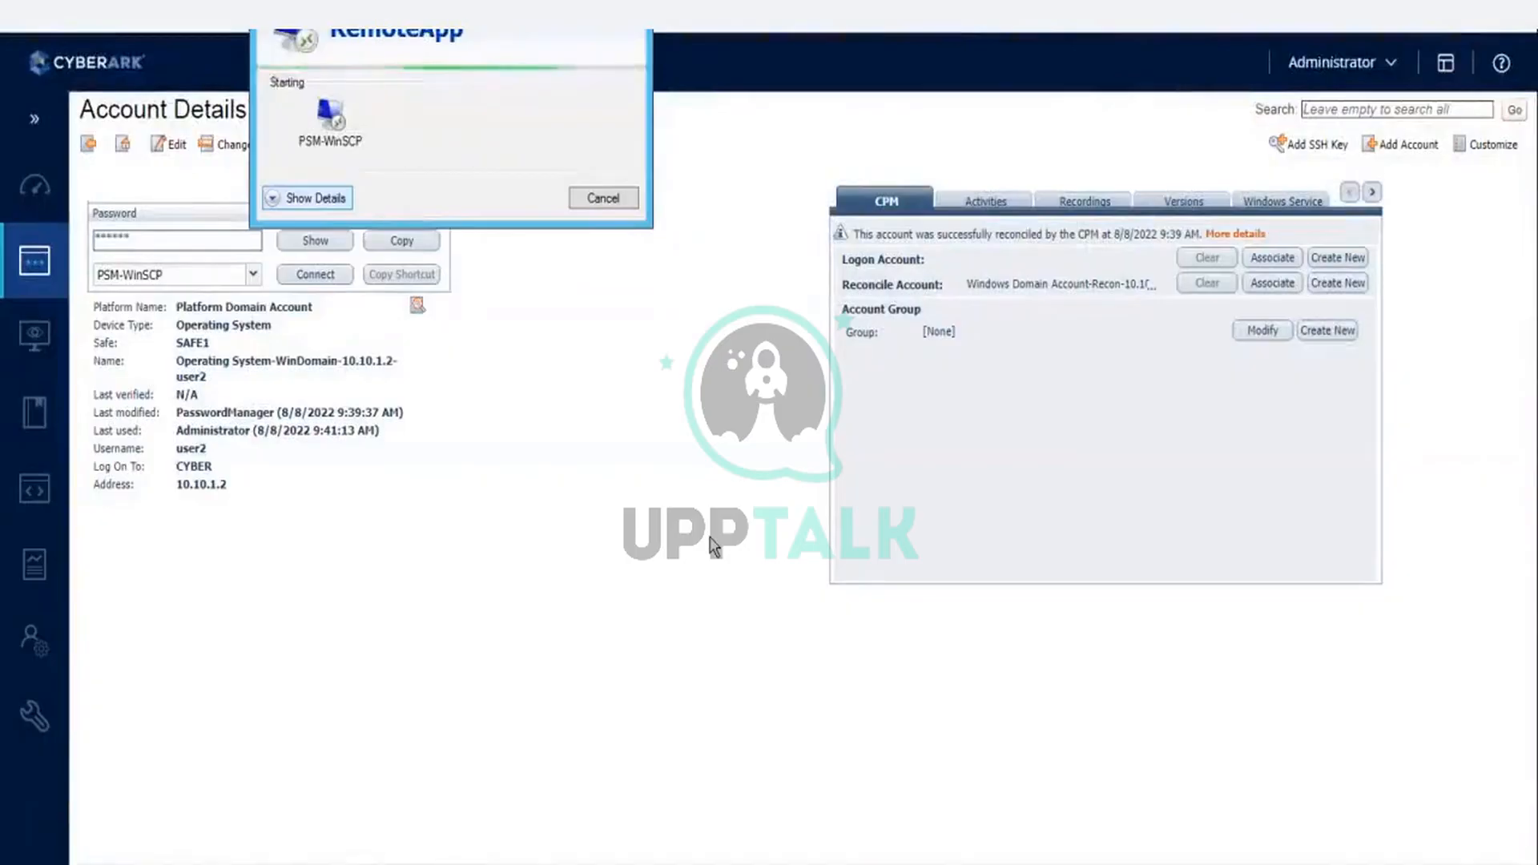
click(290, 198)
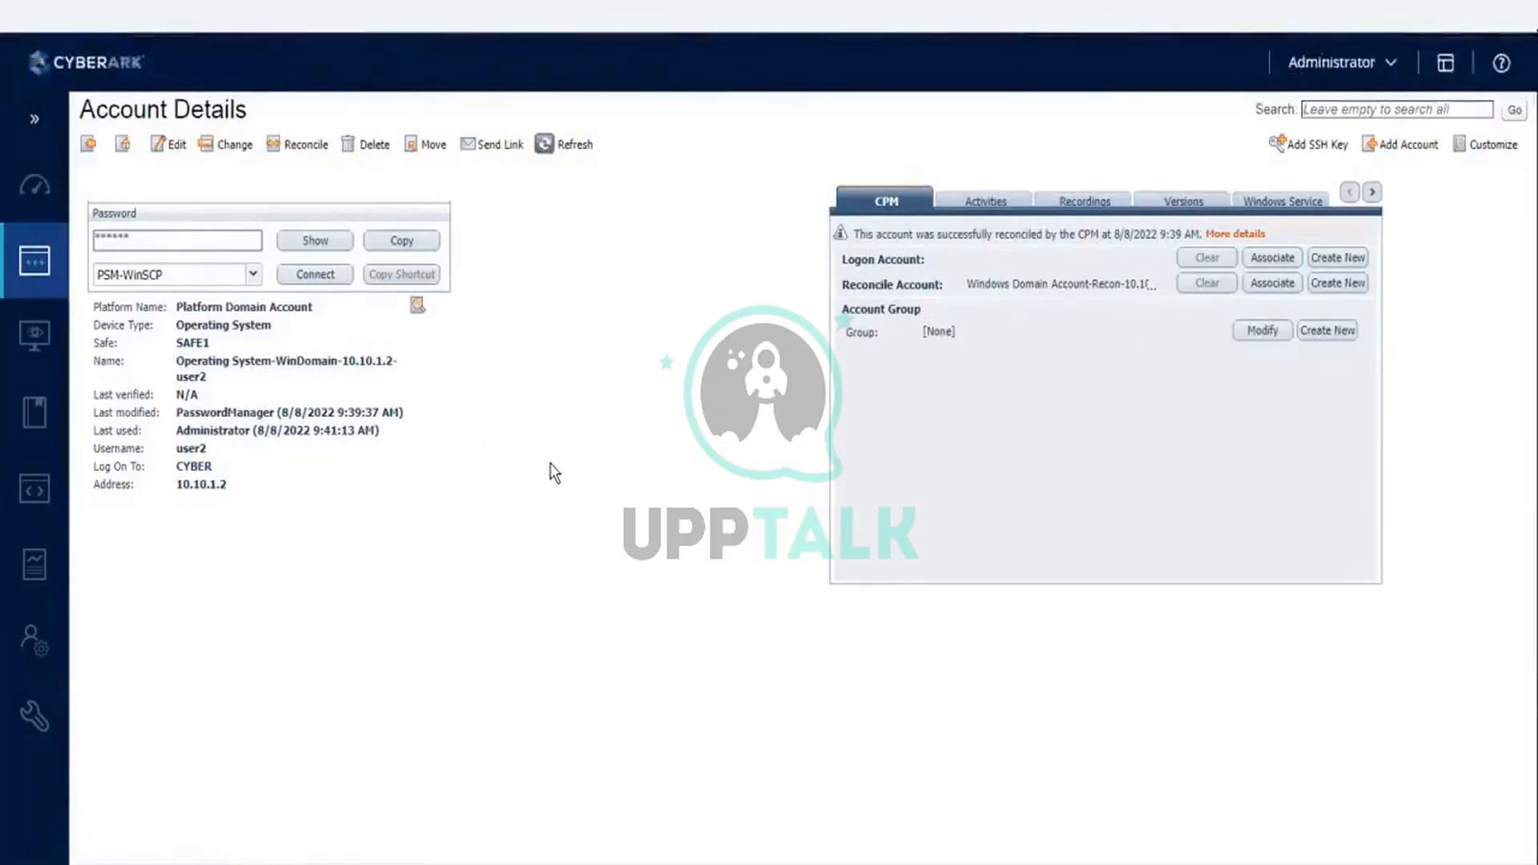
- Request another PSM-WinSCP connection with the reason "test" and local drives mapped, and open the downloaded RDP file
click(336, 276)
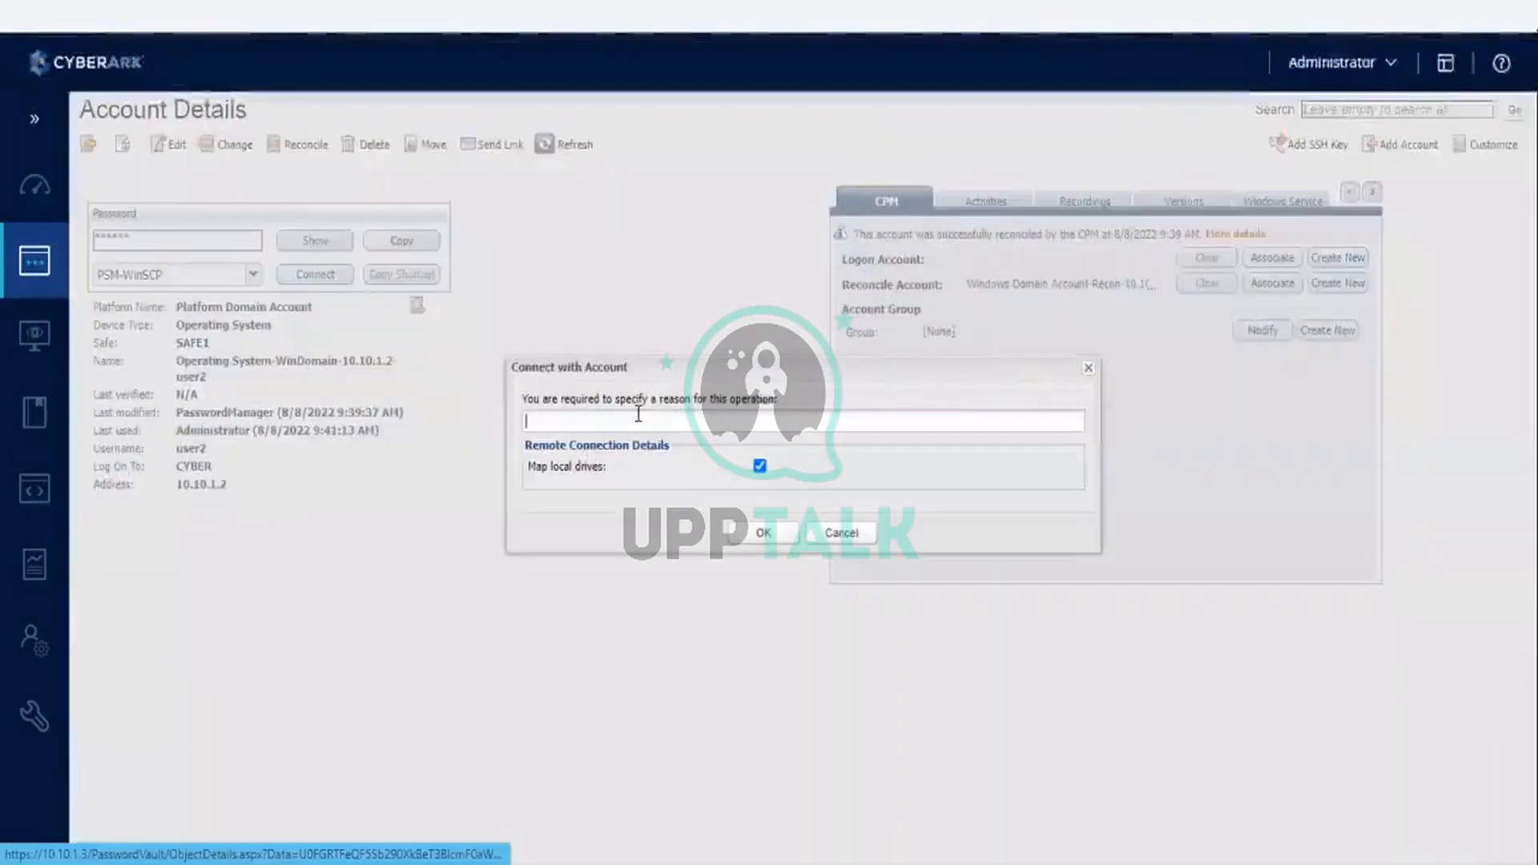
text(test)
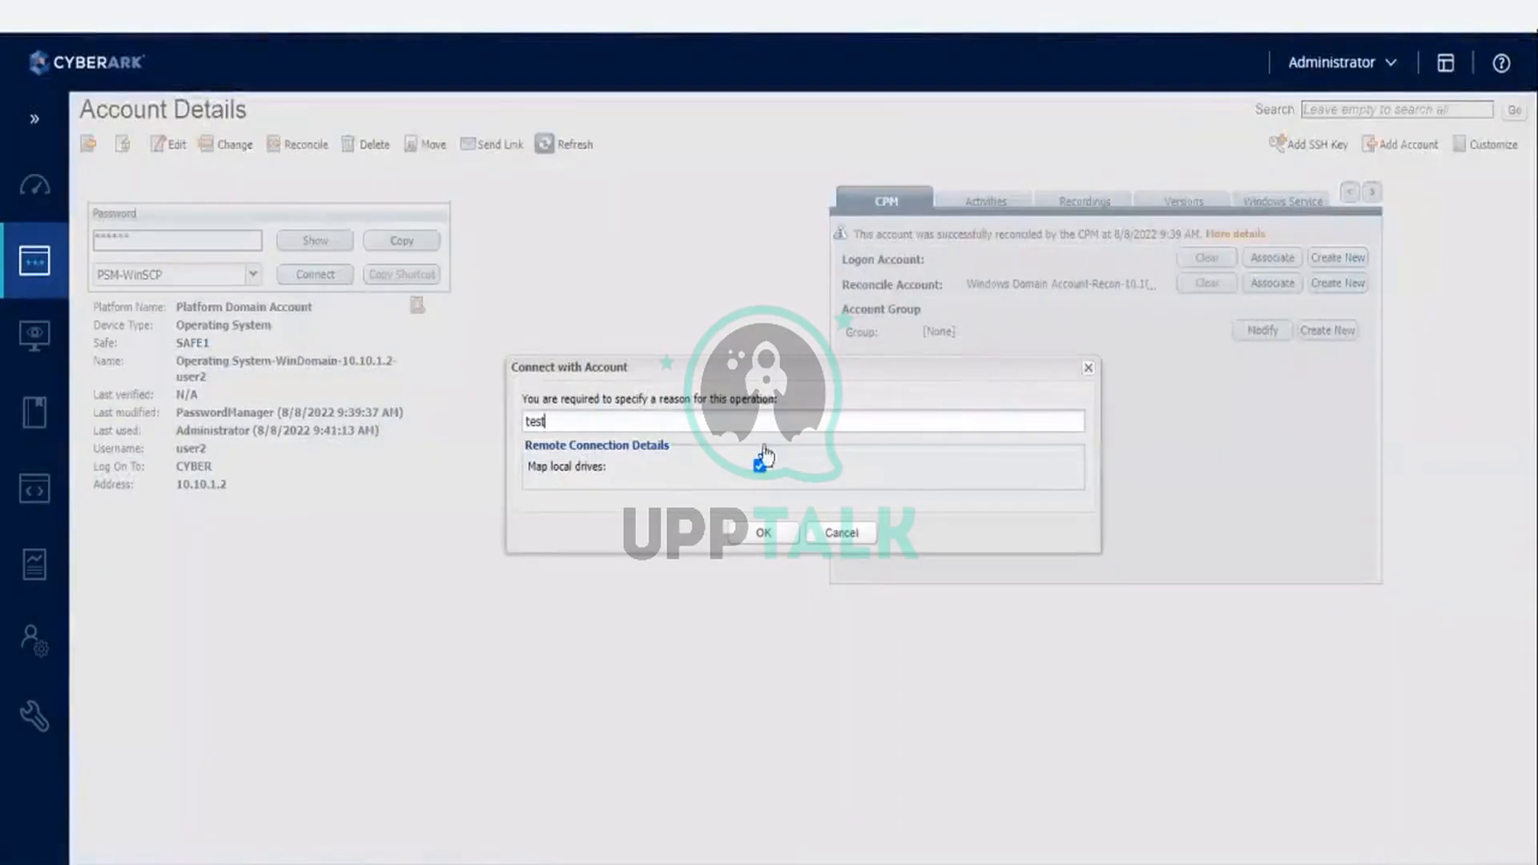
click(770, 534)
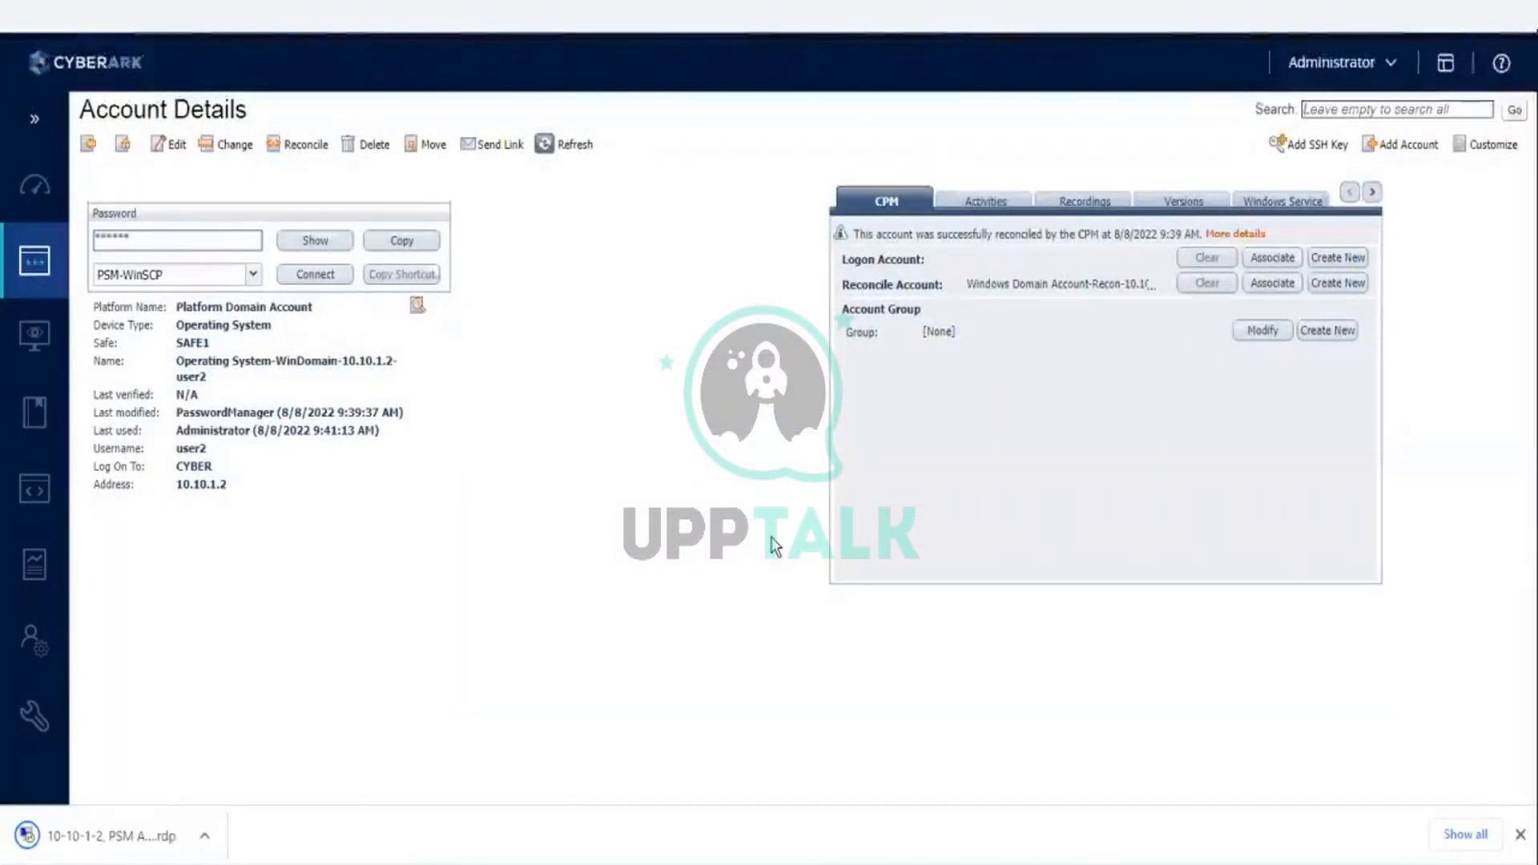
click(107, 850)
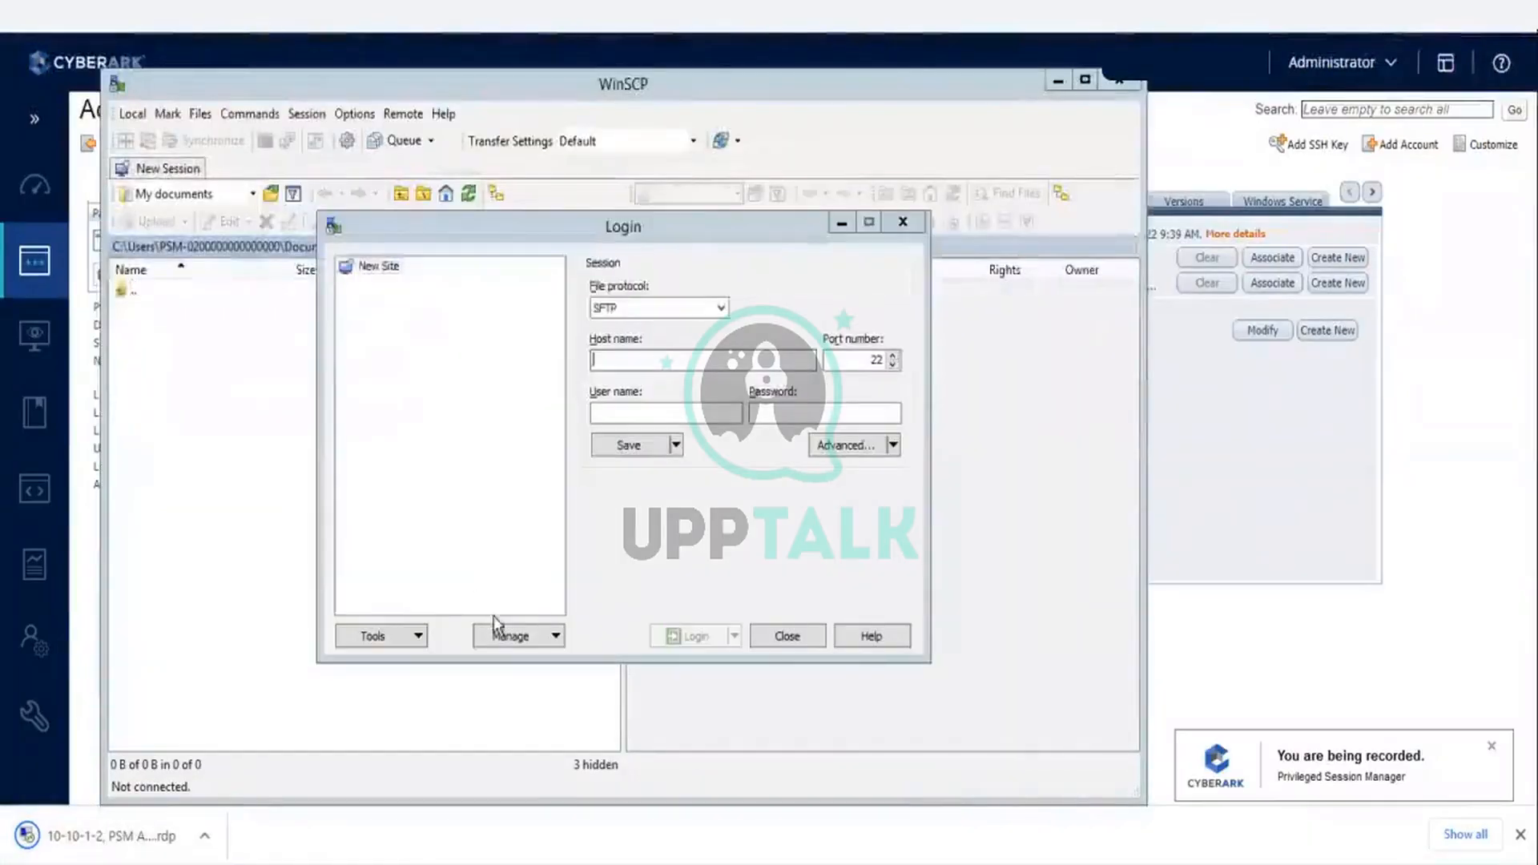
- Close the WinSCP Login dialog, acknowledge the session closure, and cancel the pending RemoteApp connection
click(802, 637)
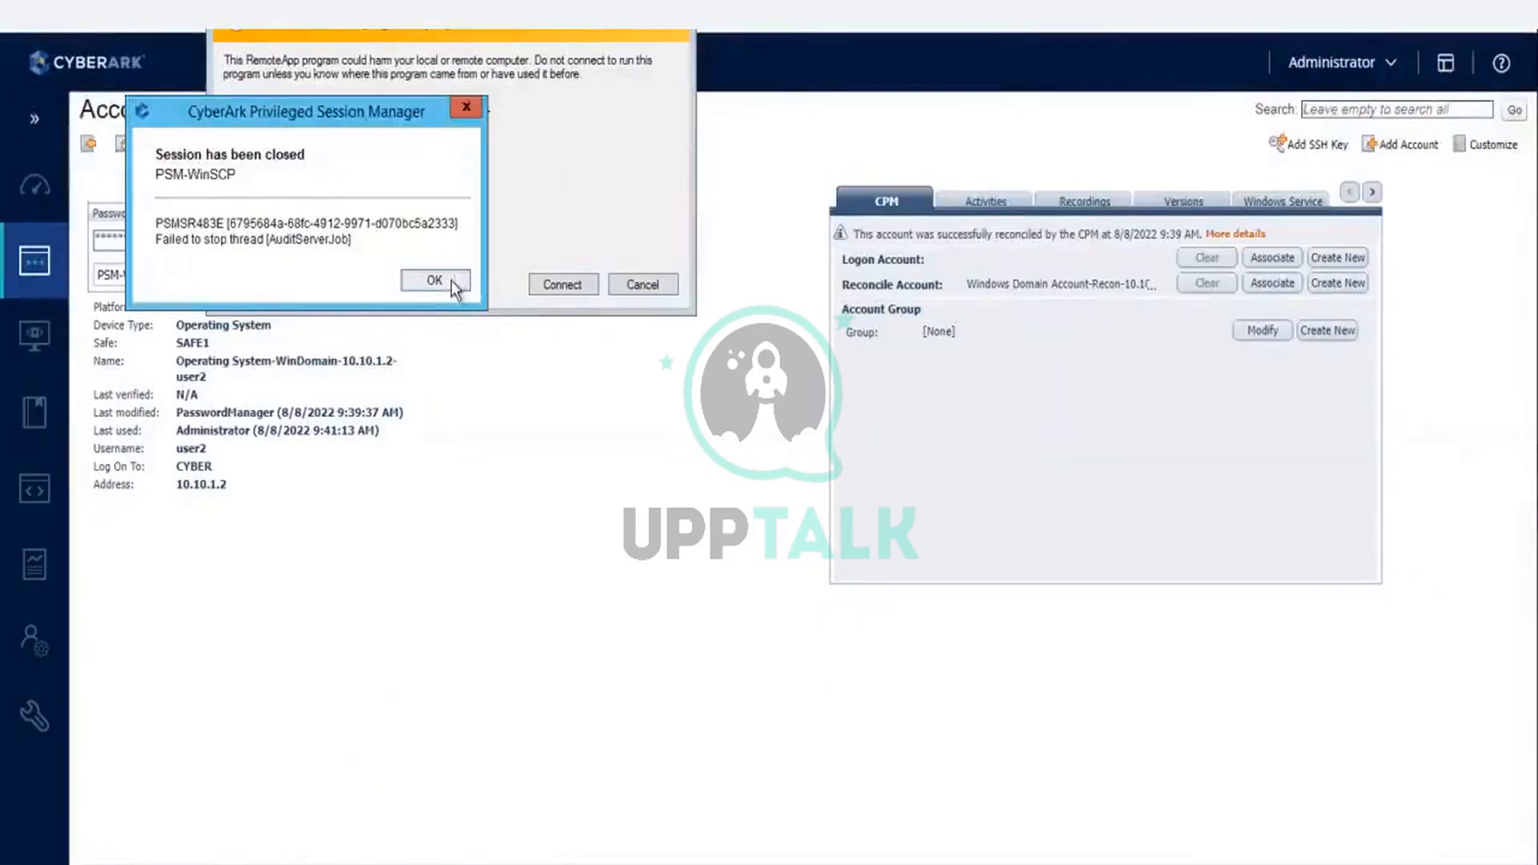
click(453, 286)
click(654, 284)
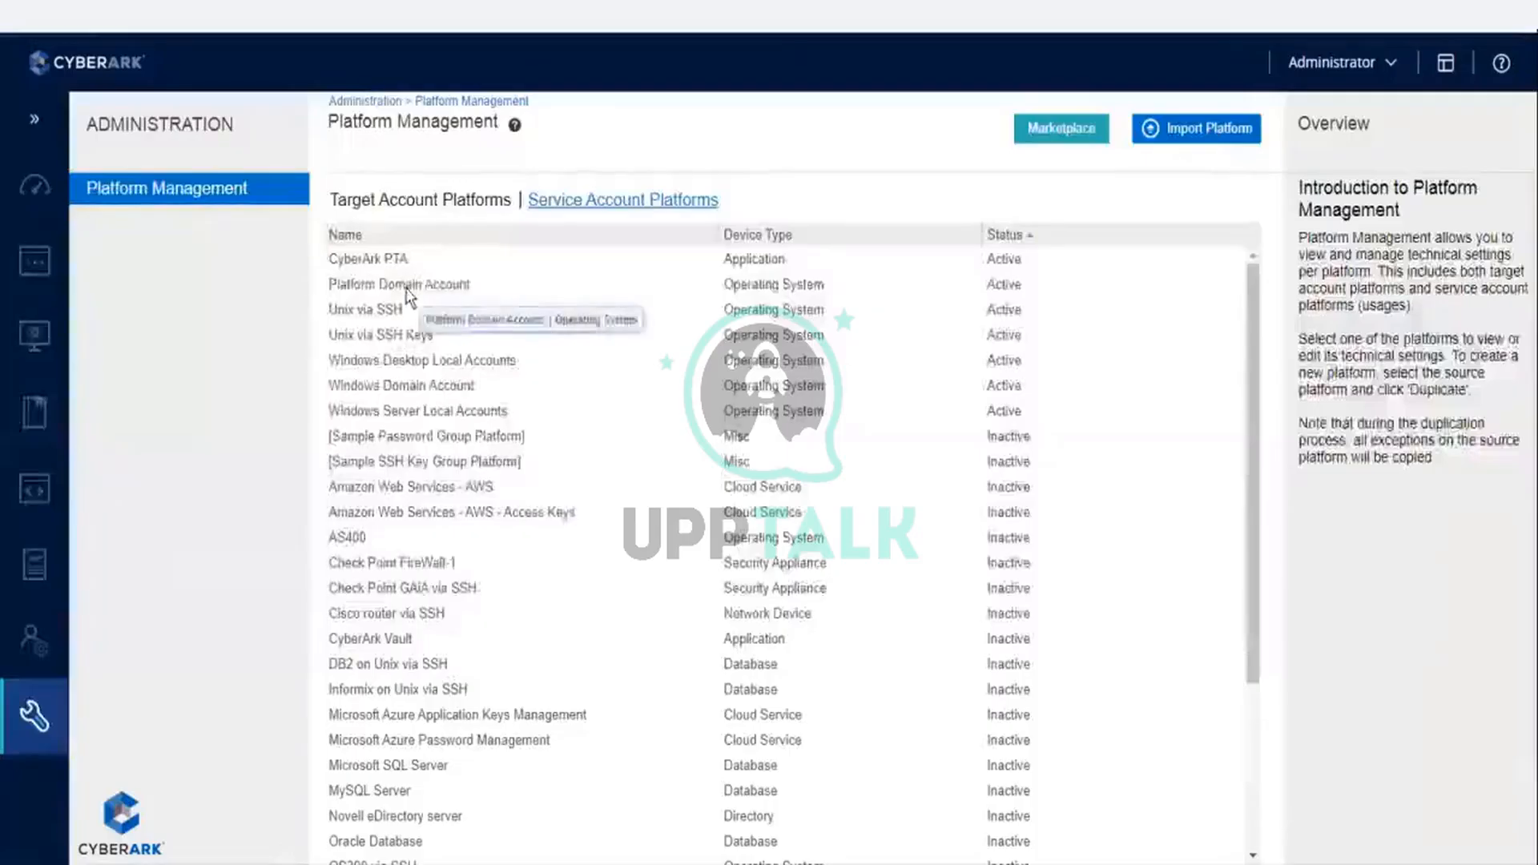
- Open the Platform Domain Account platform for editing and expand Connection Components under UI & Workflows
click(408, 288)
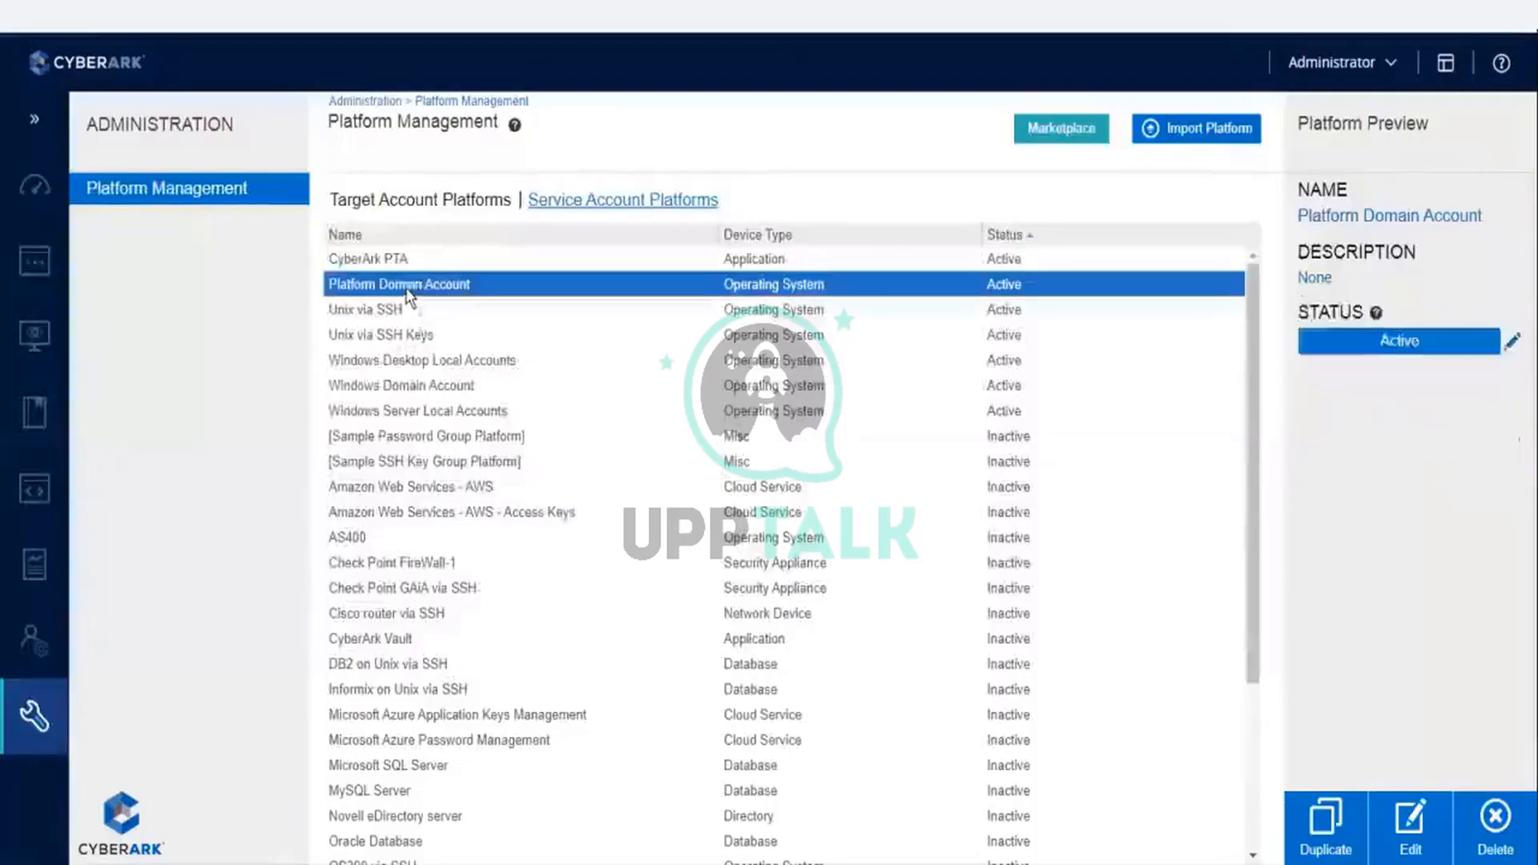
click(1400, 833)
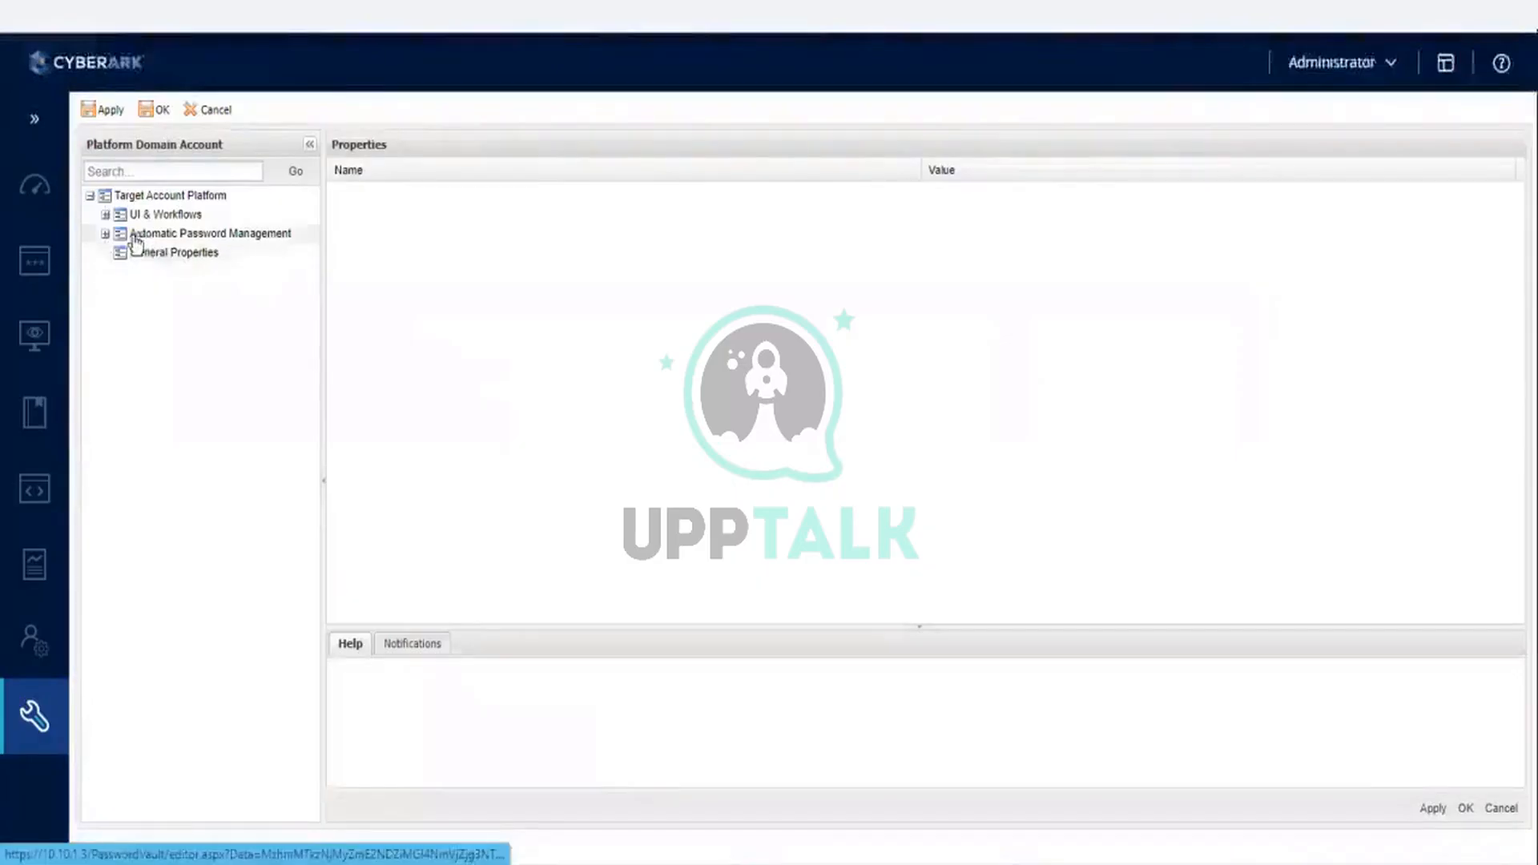
click(106, 216)
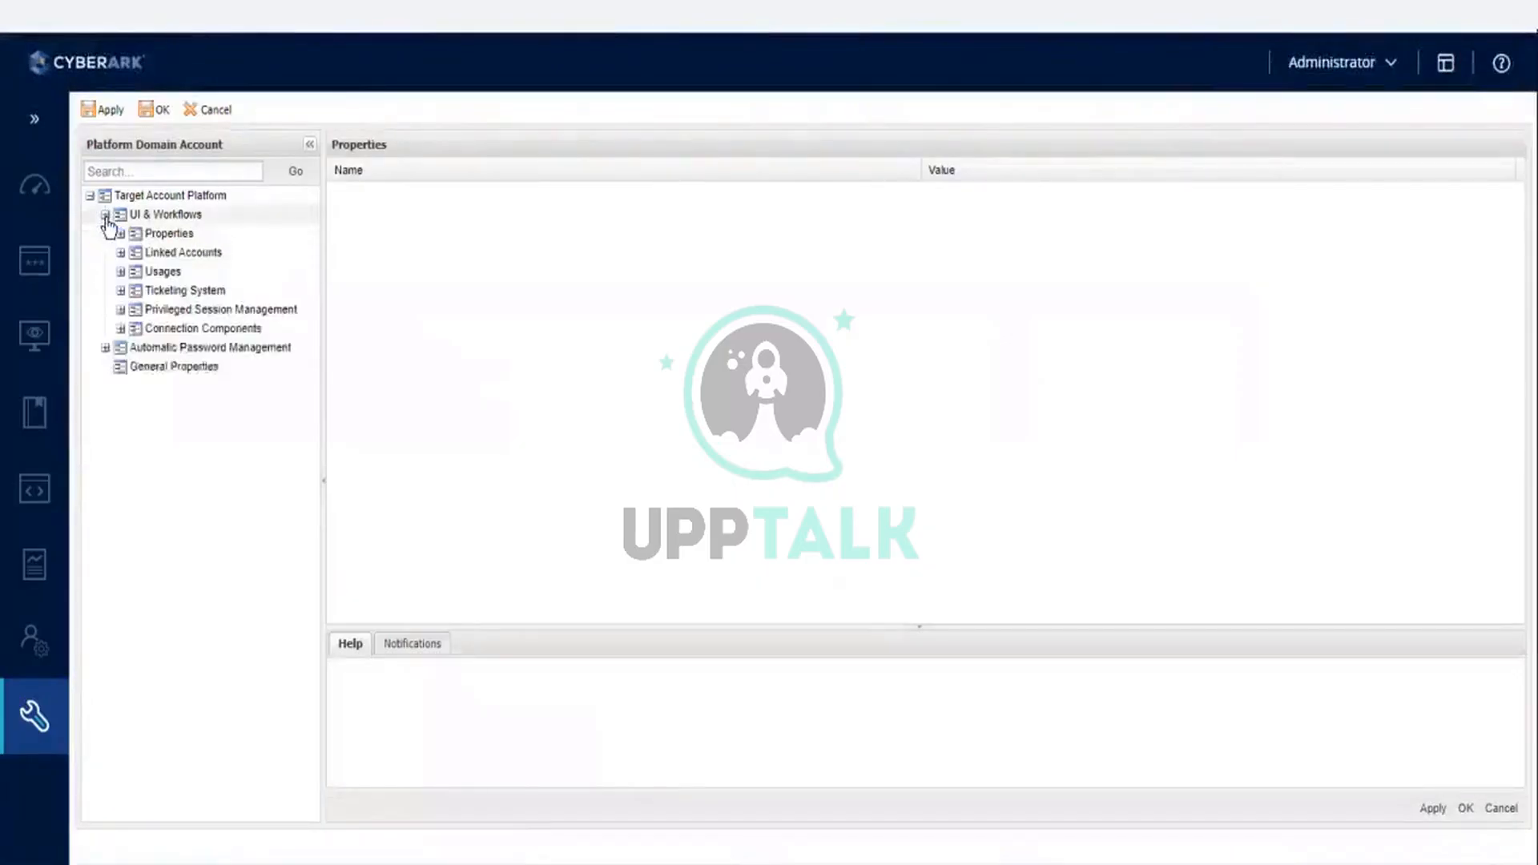
click(121, 330)
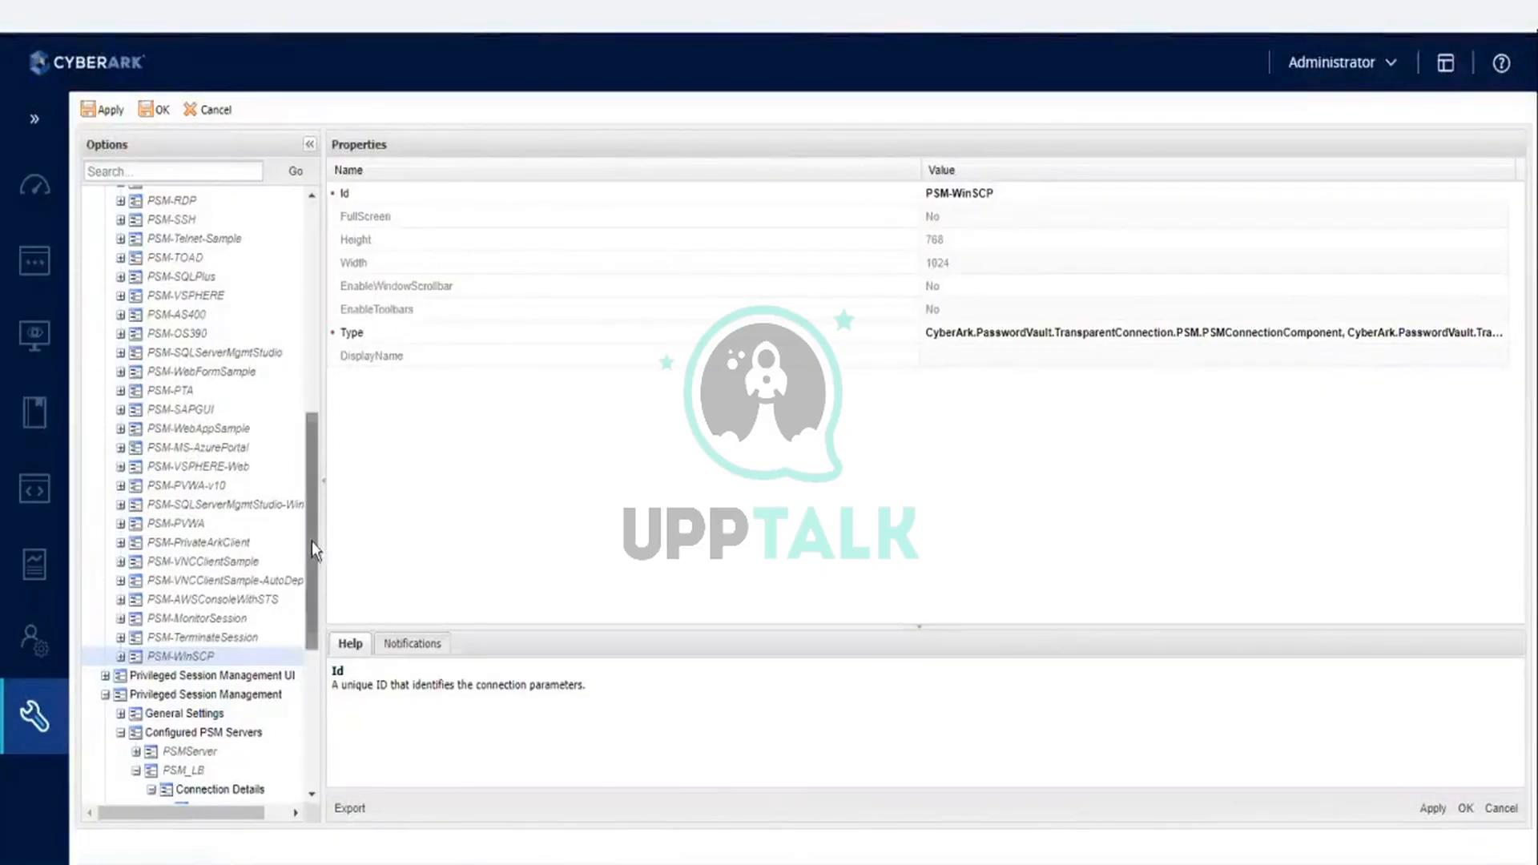
- Examine the Target Settings of PSM-SQLServerMgmtStudio-Win and the properties of PSM-PVWA among the system-wide Connection Components
drag(310, 541, 307, 471)
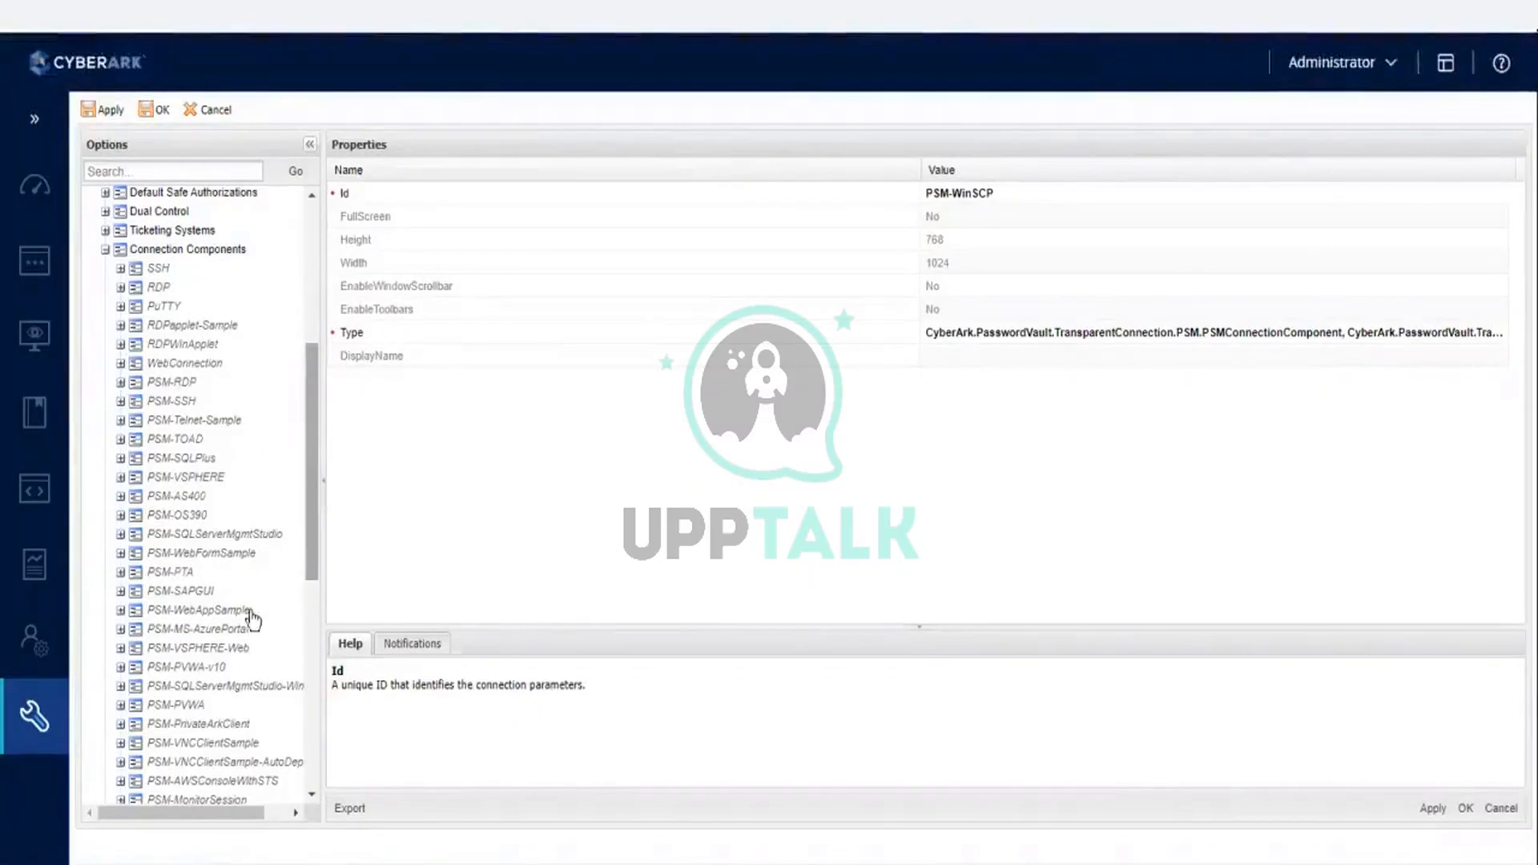
click(240, 687)
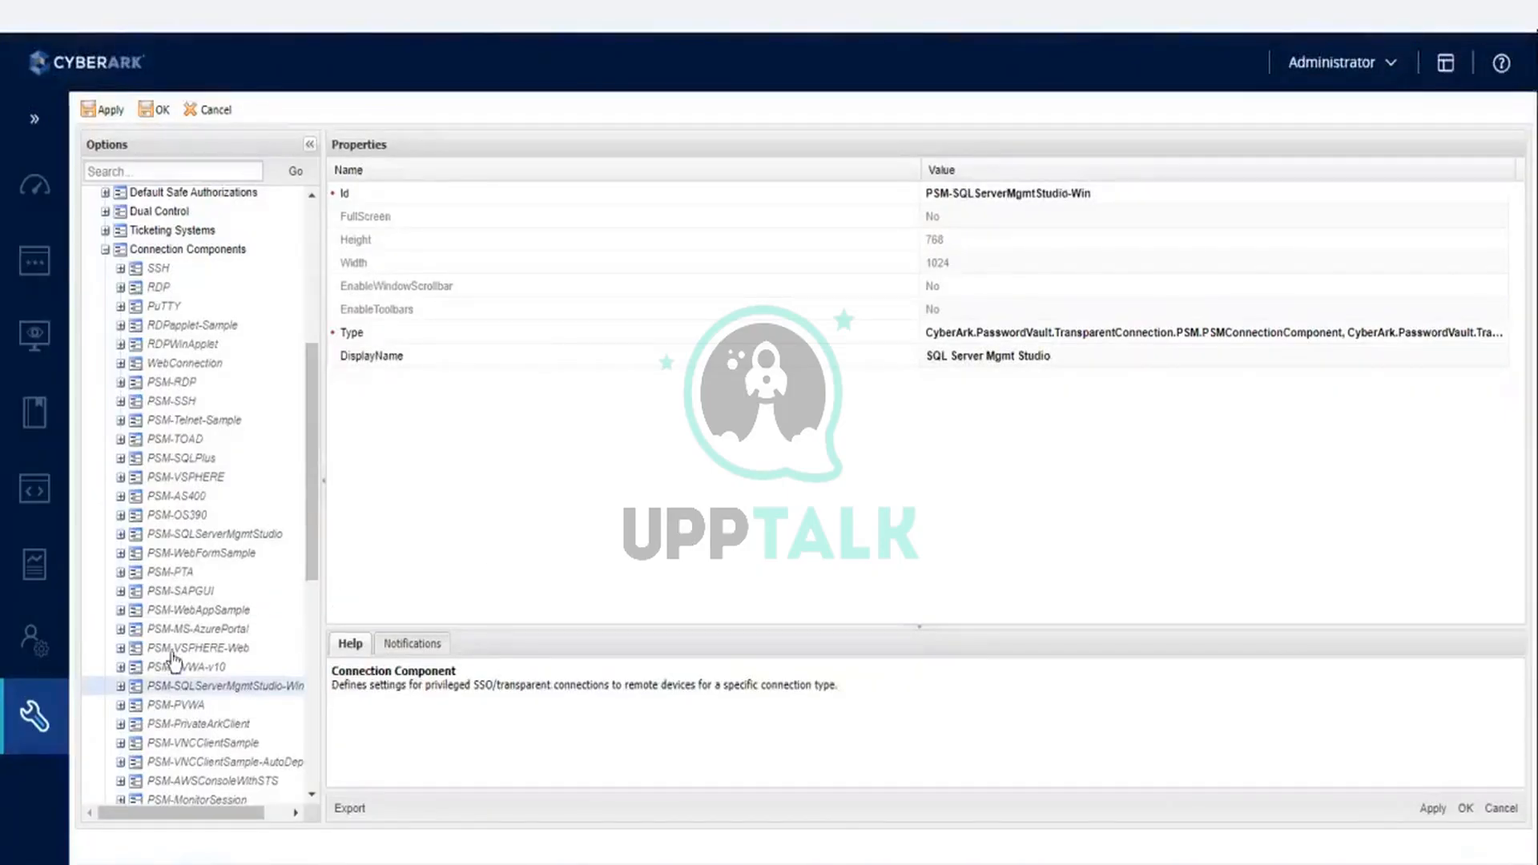
click(121, 687)
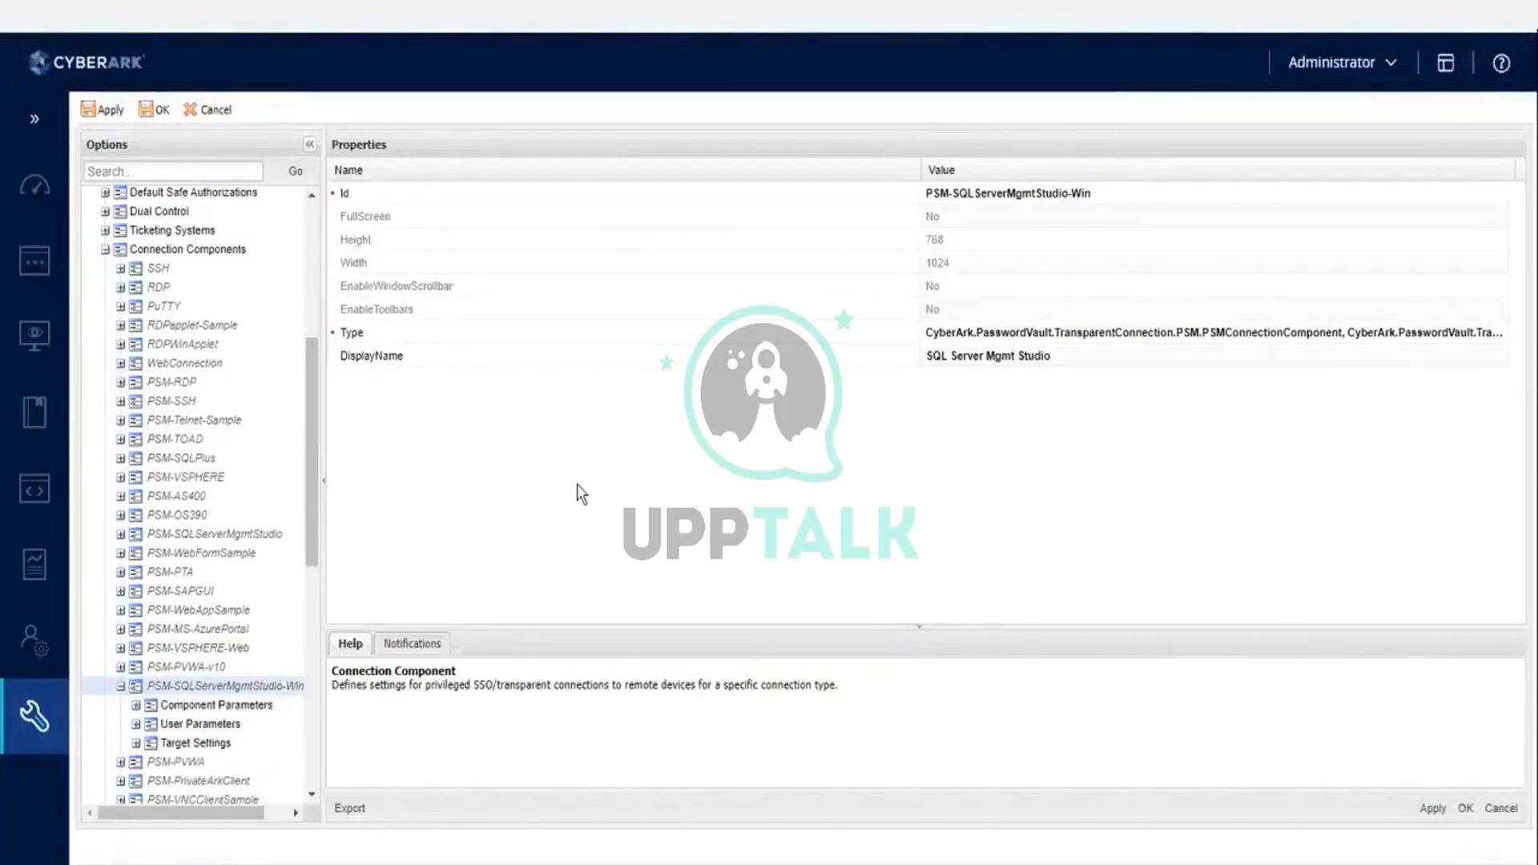
click(197, 744)
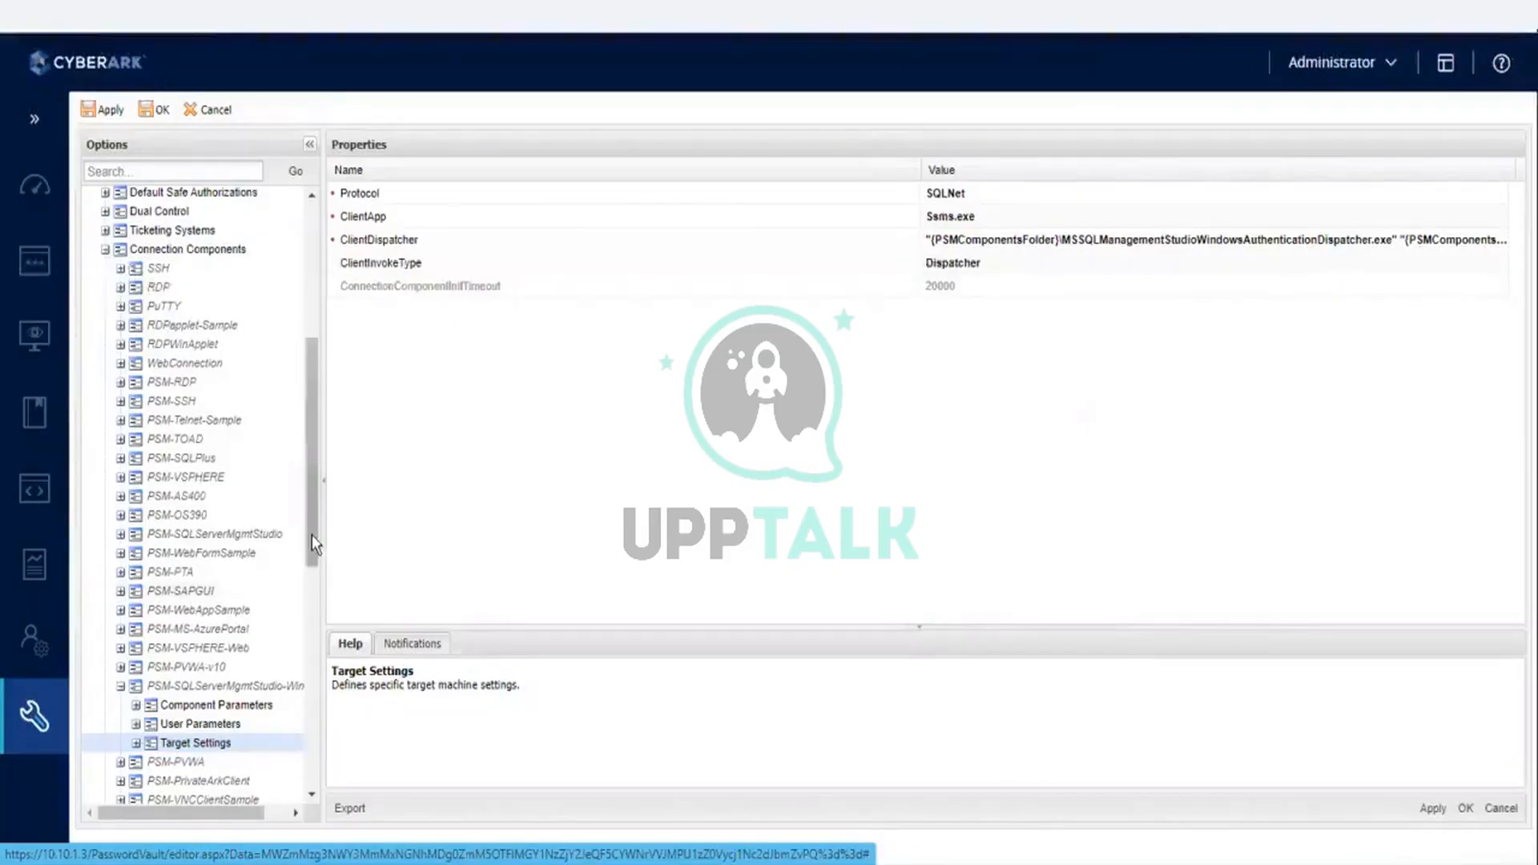
drag(311, 529, 314, 599)
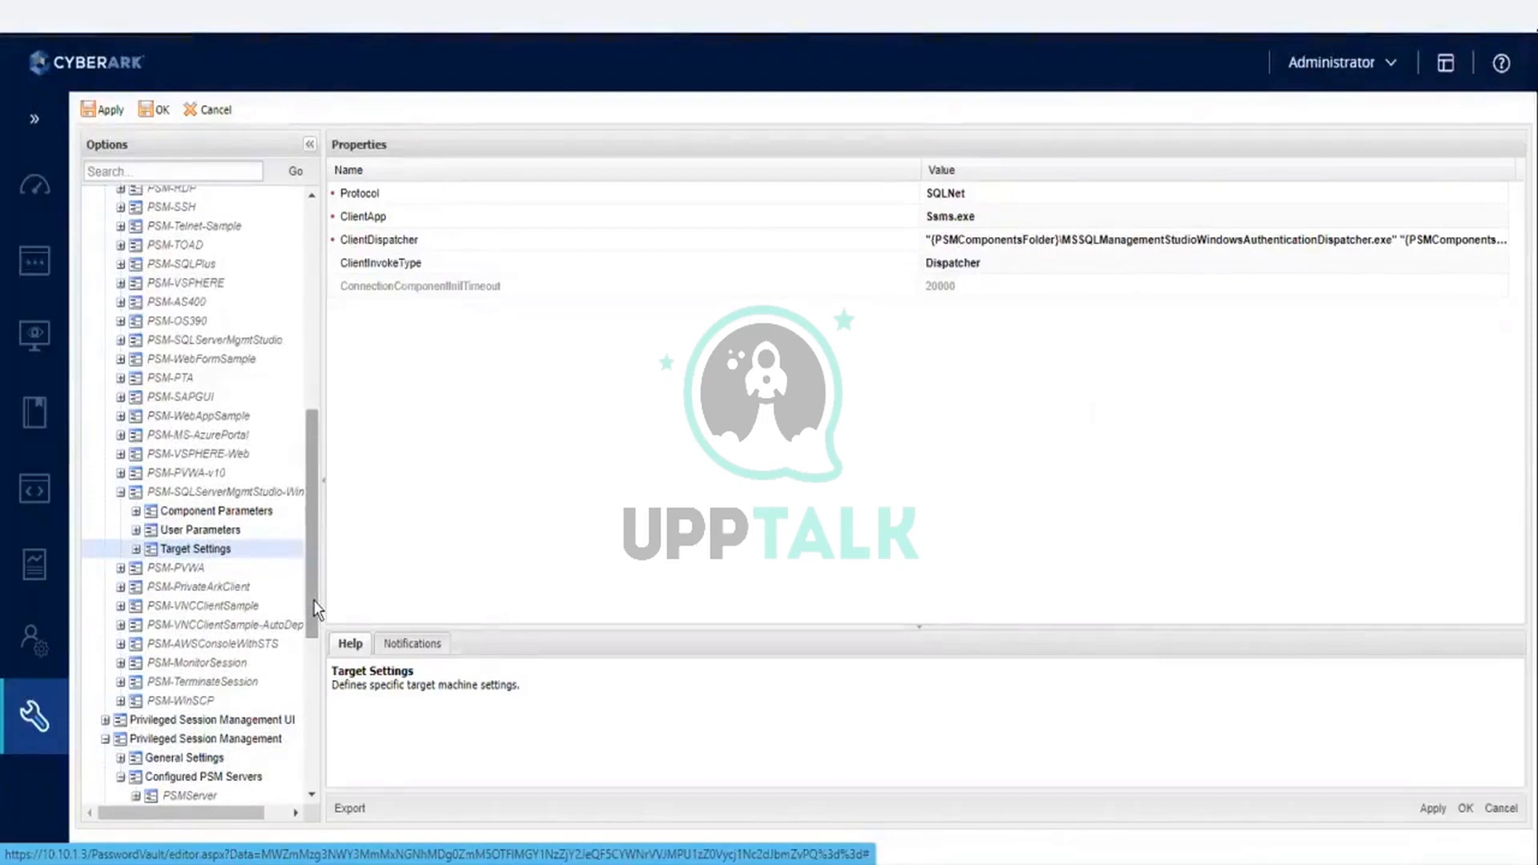
click(191, 569)
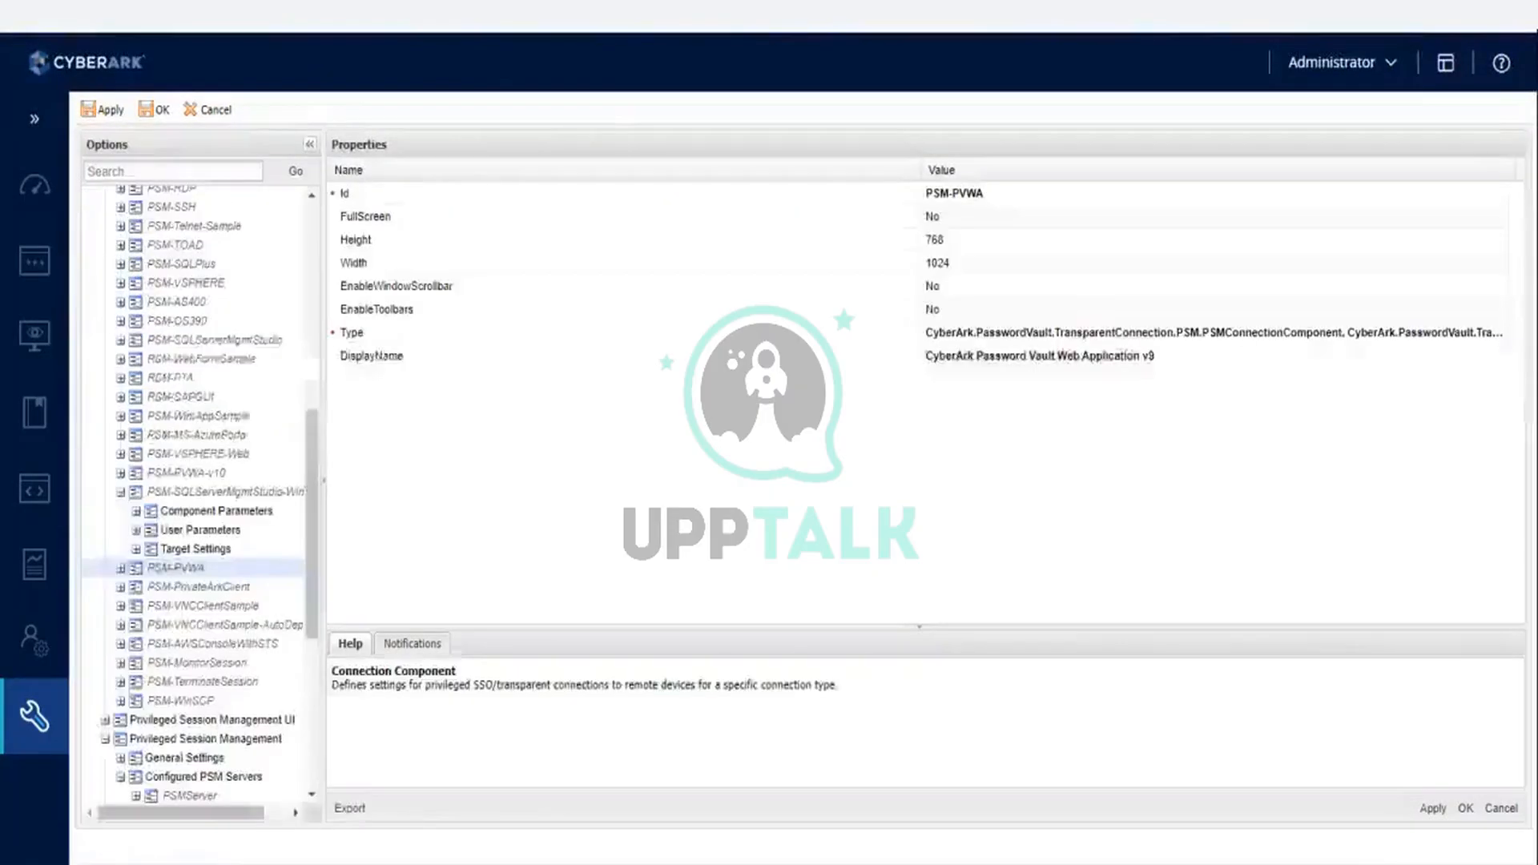
- Open the CyberArk Vault platform for editing and examine the properties of PSM-PVWA-v10 under UI & Workflows Connection Components
mouse_move(32, 715)
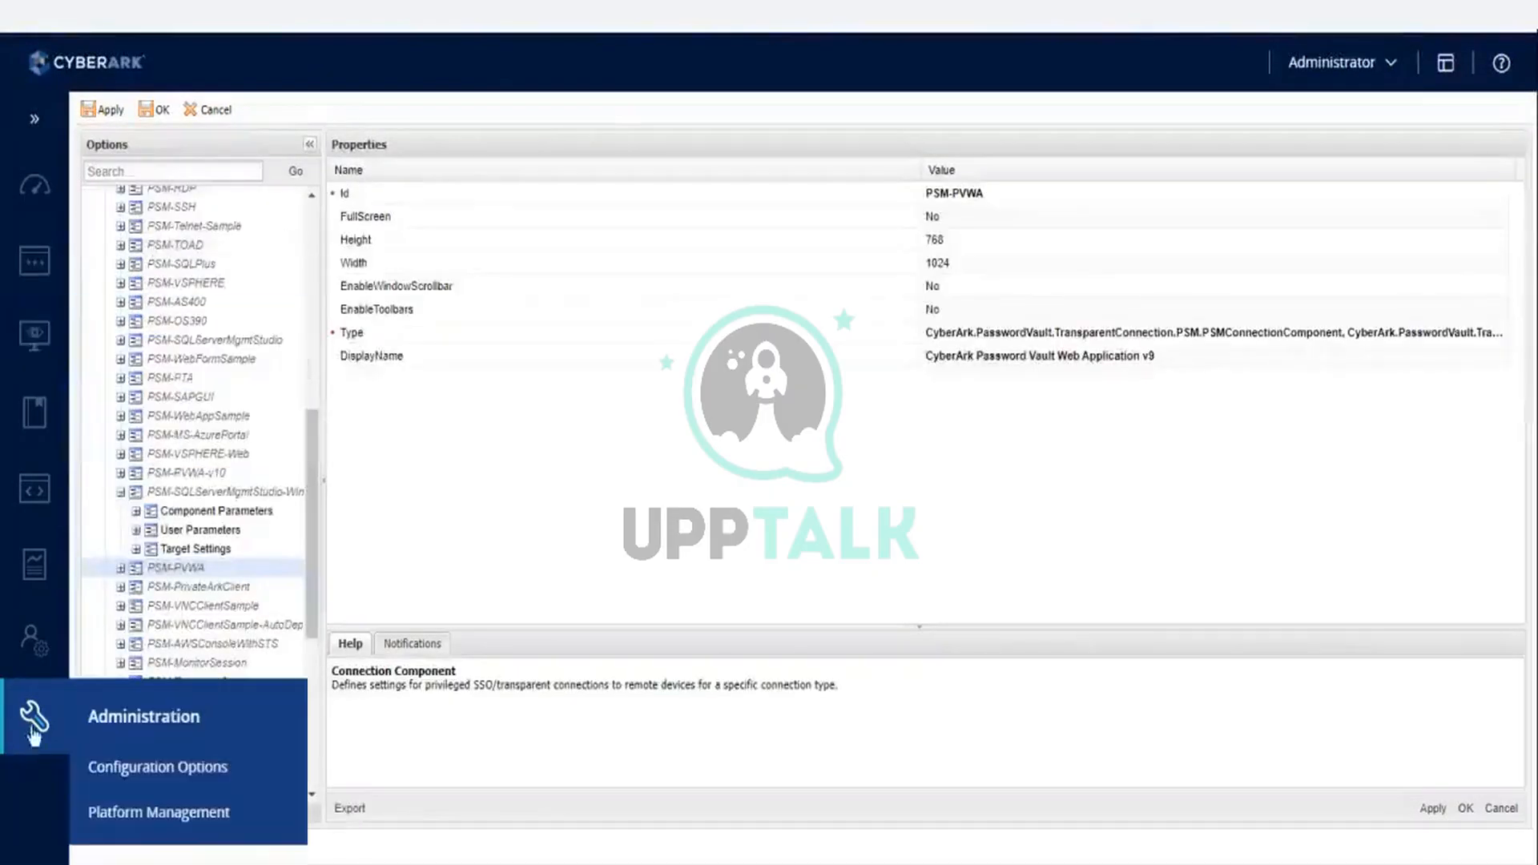
click(157, 812)
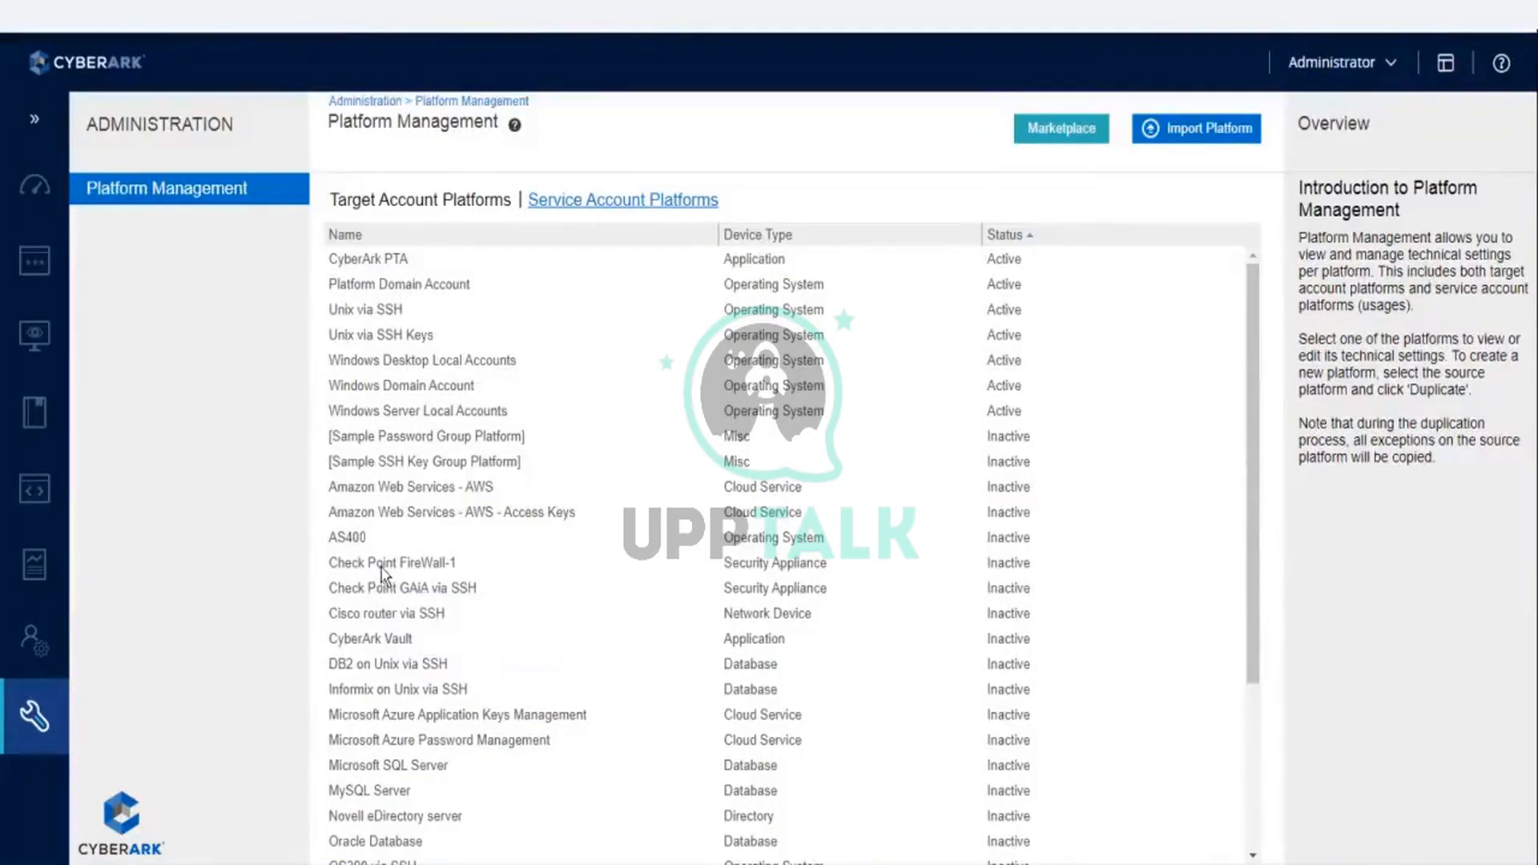
click(377, 641)
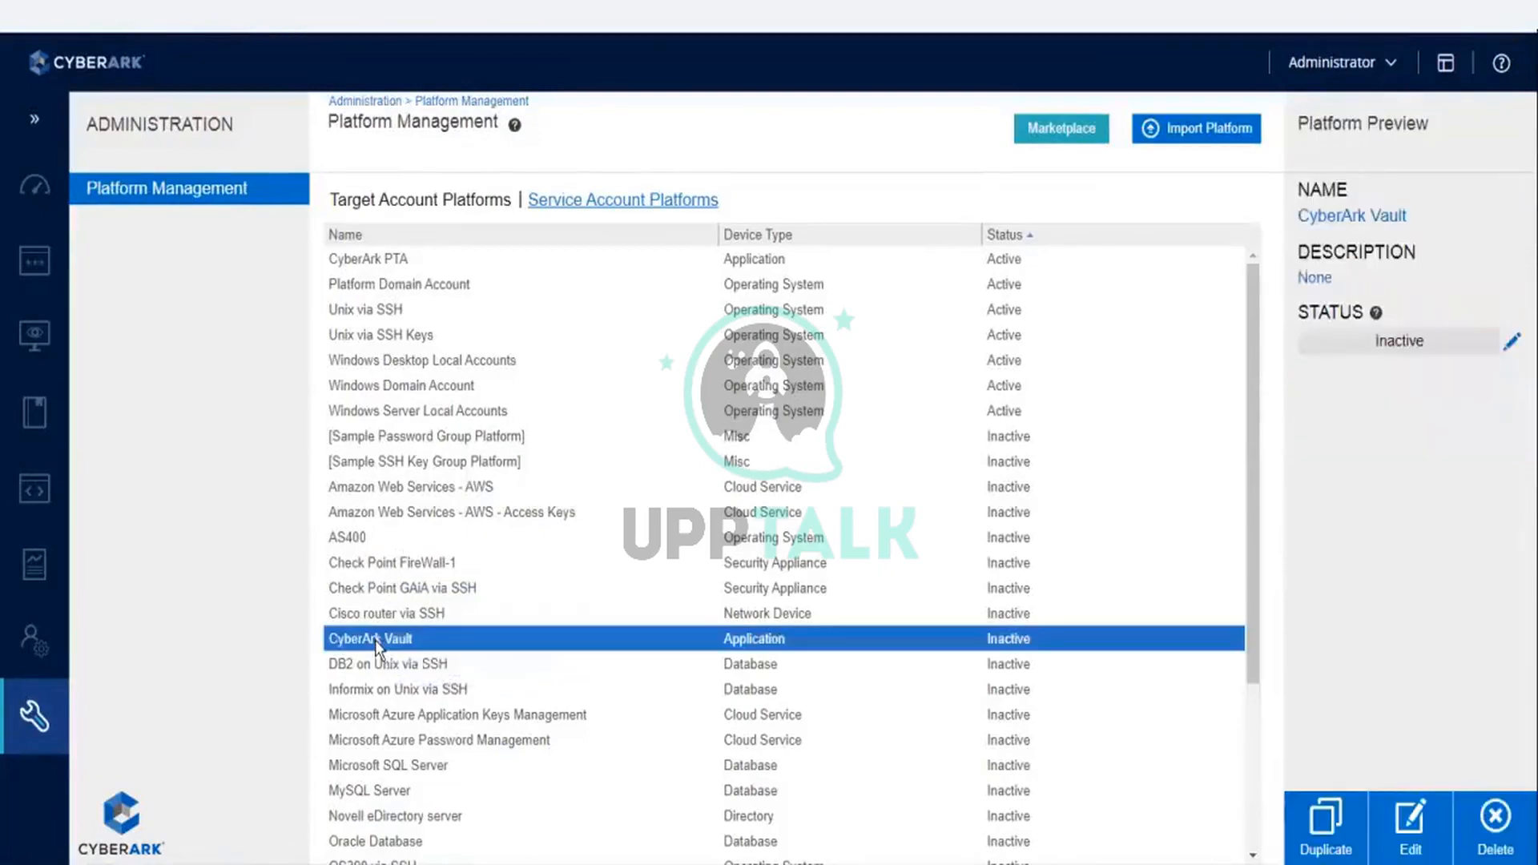
click(1422, 825)
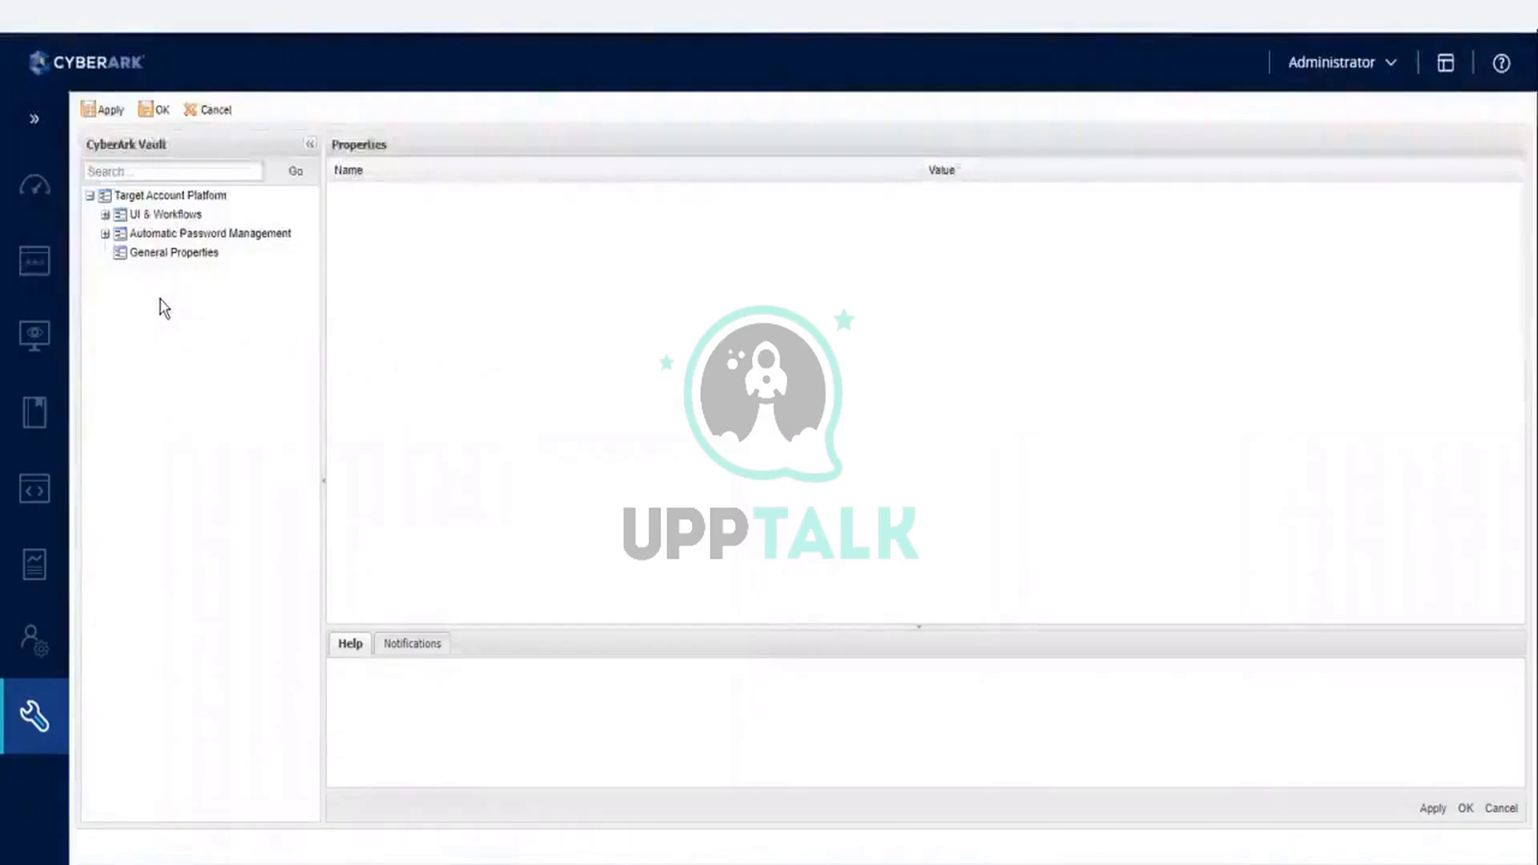
click(105, 215)
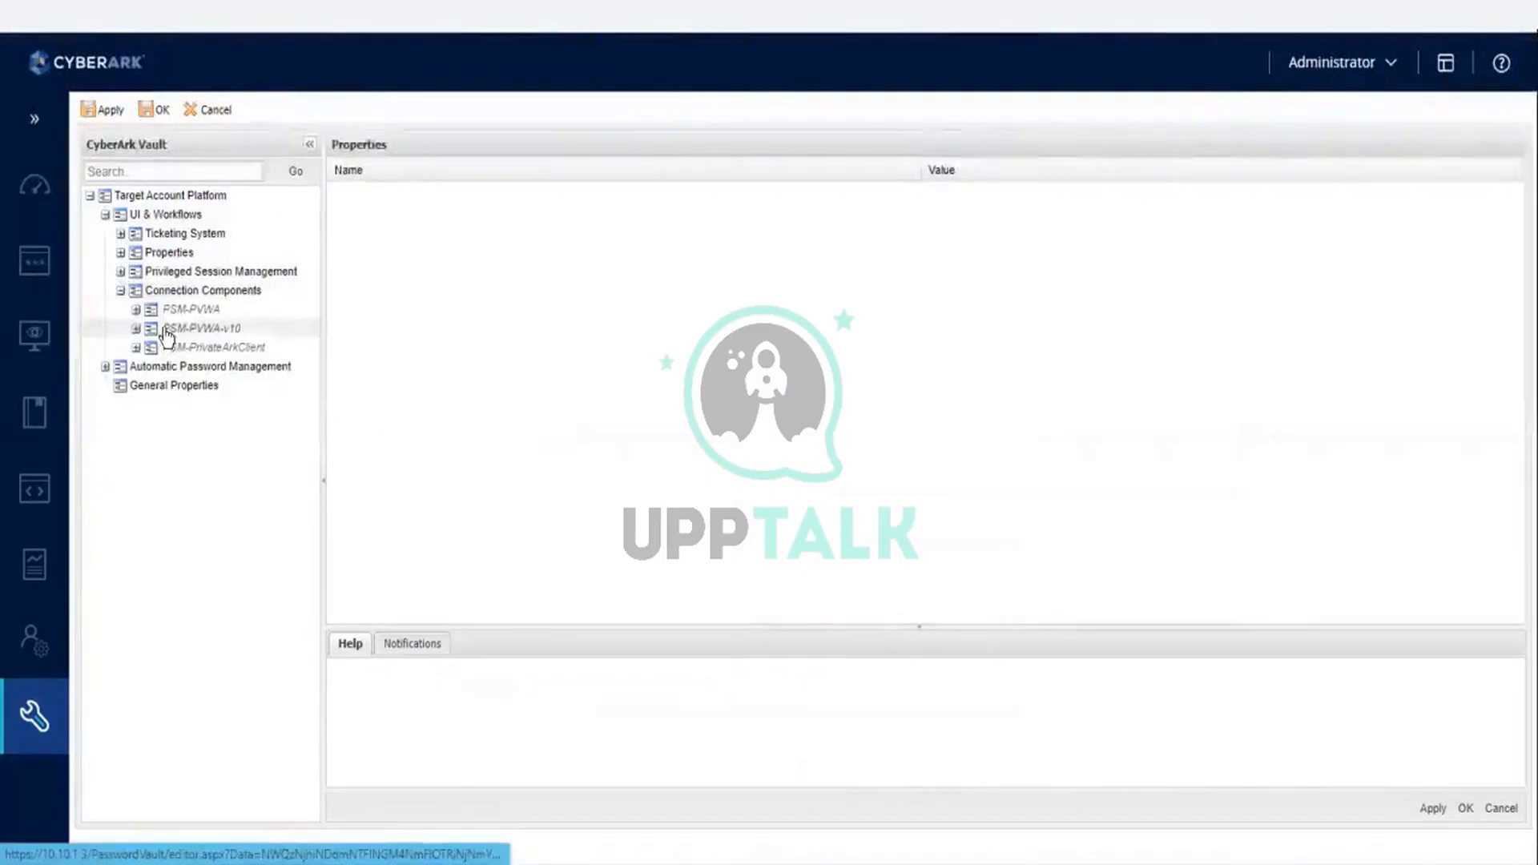
click(136, 329)
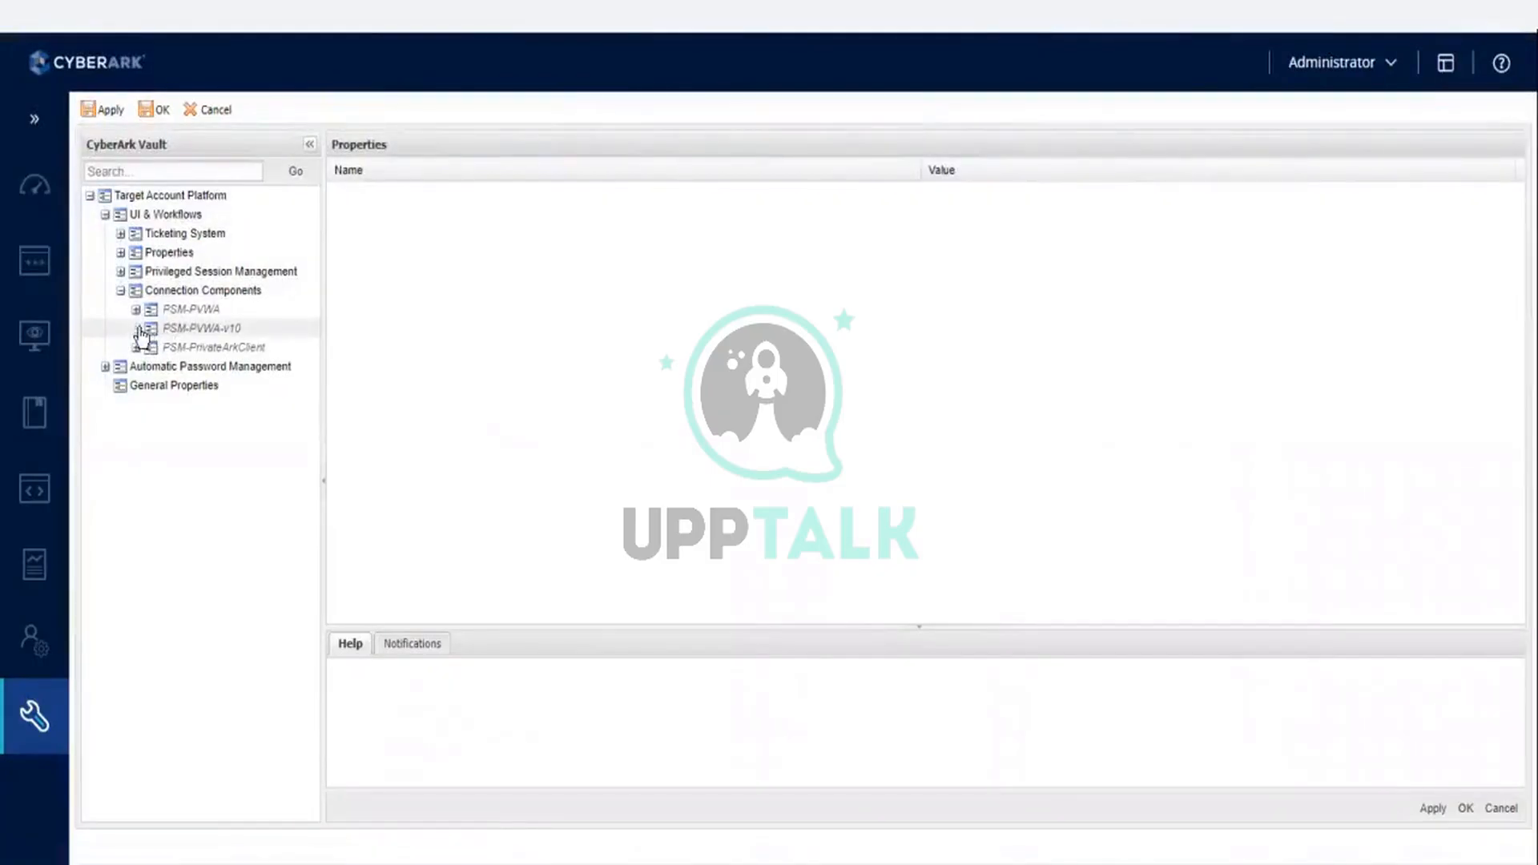
click(185, 330)
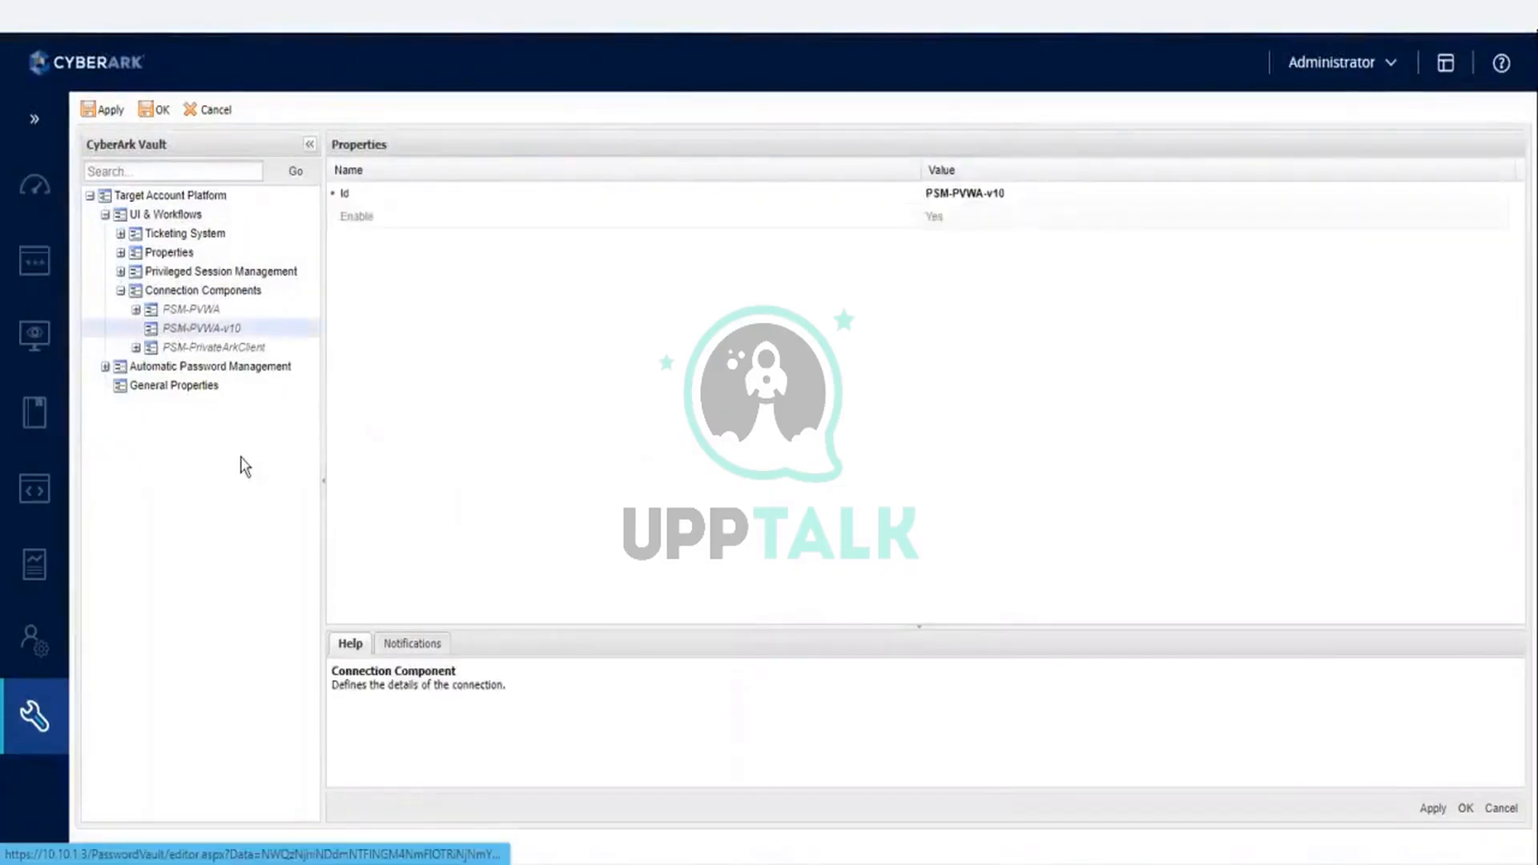
click(11, 580)
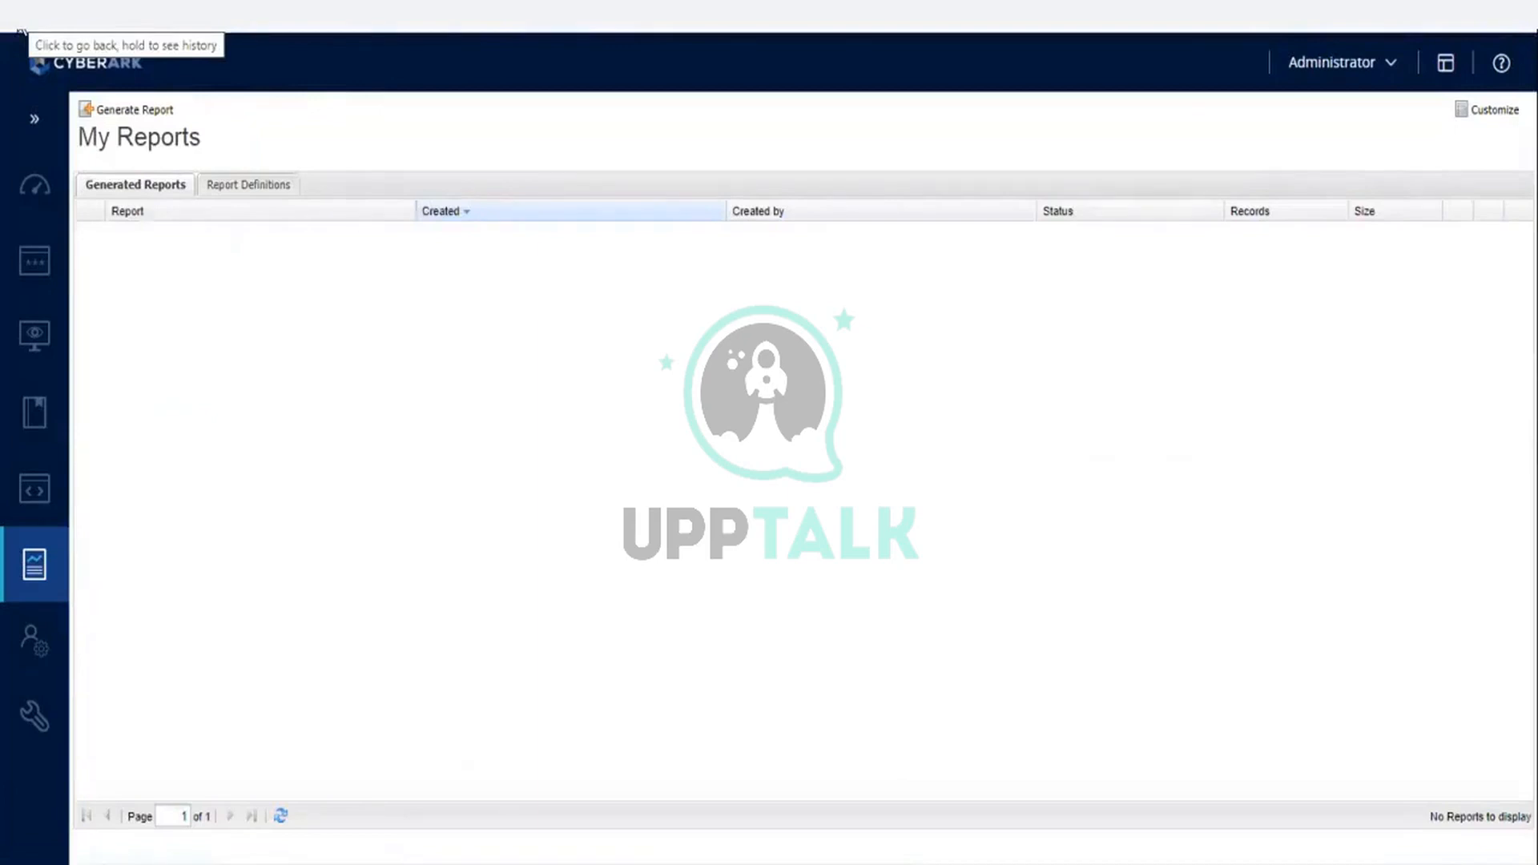
click(22, 31)
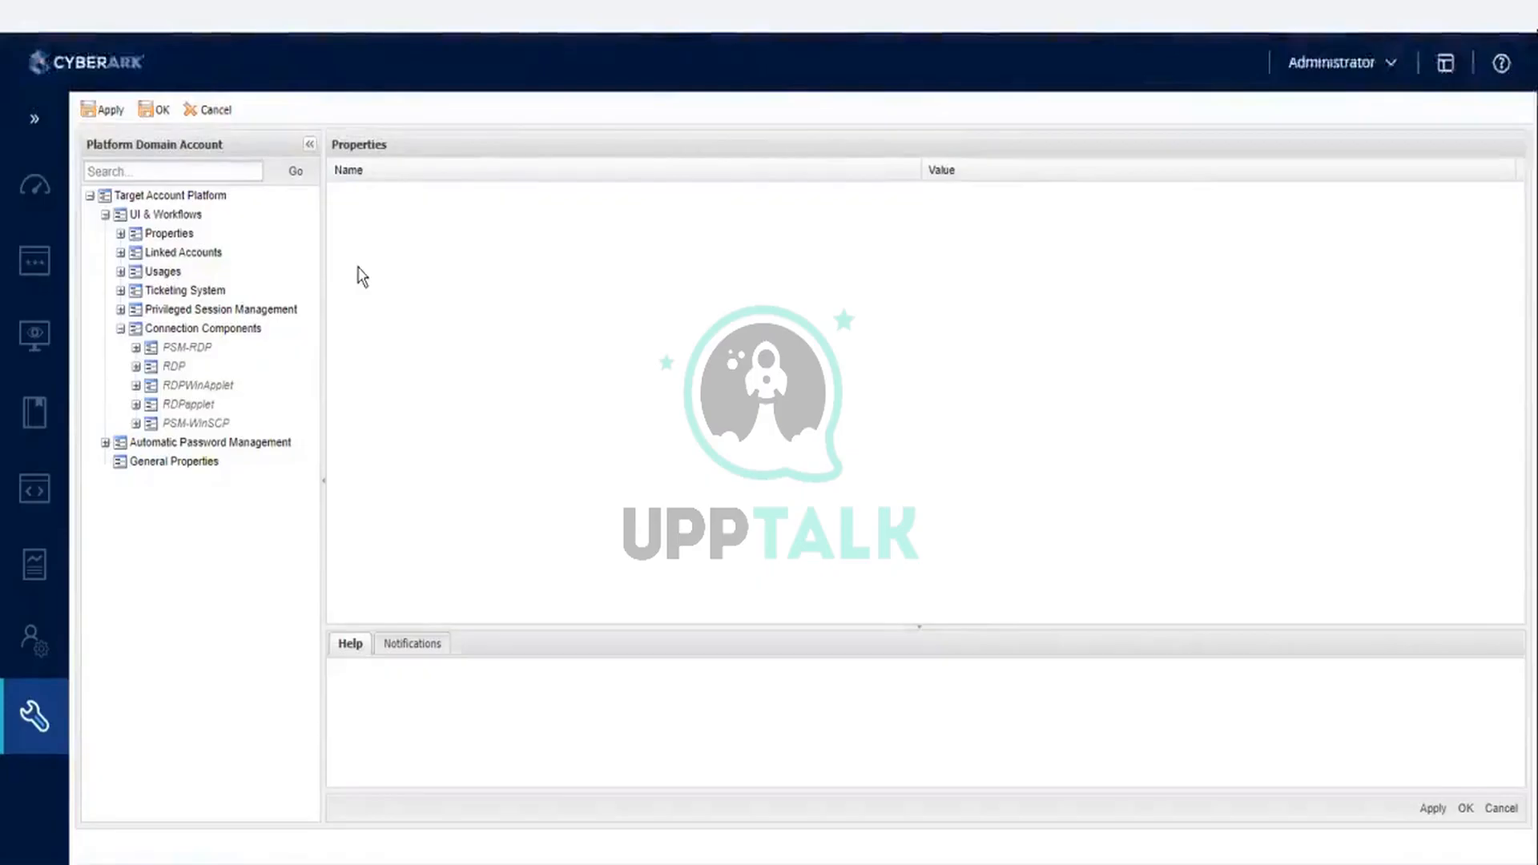
mouse_move(46, 673)
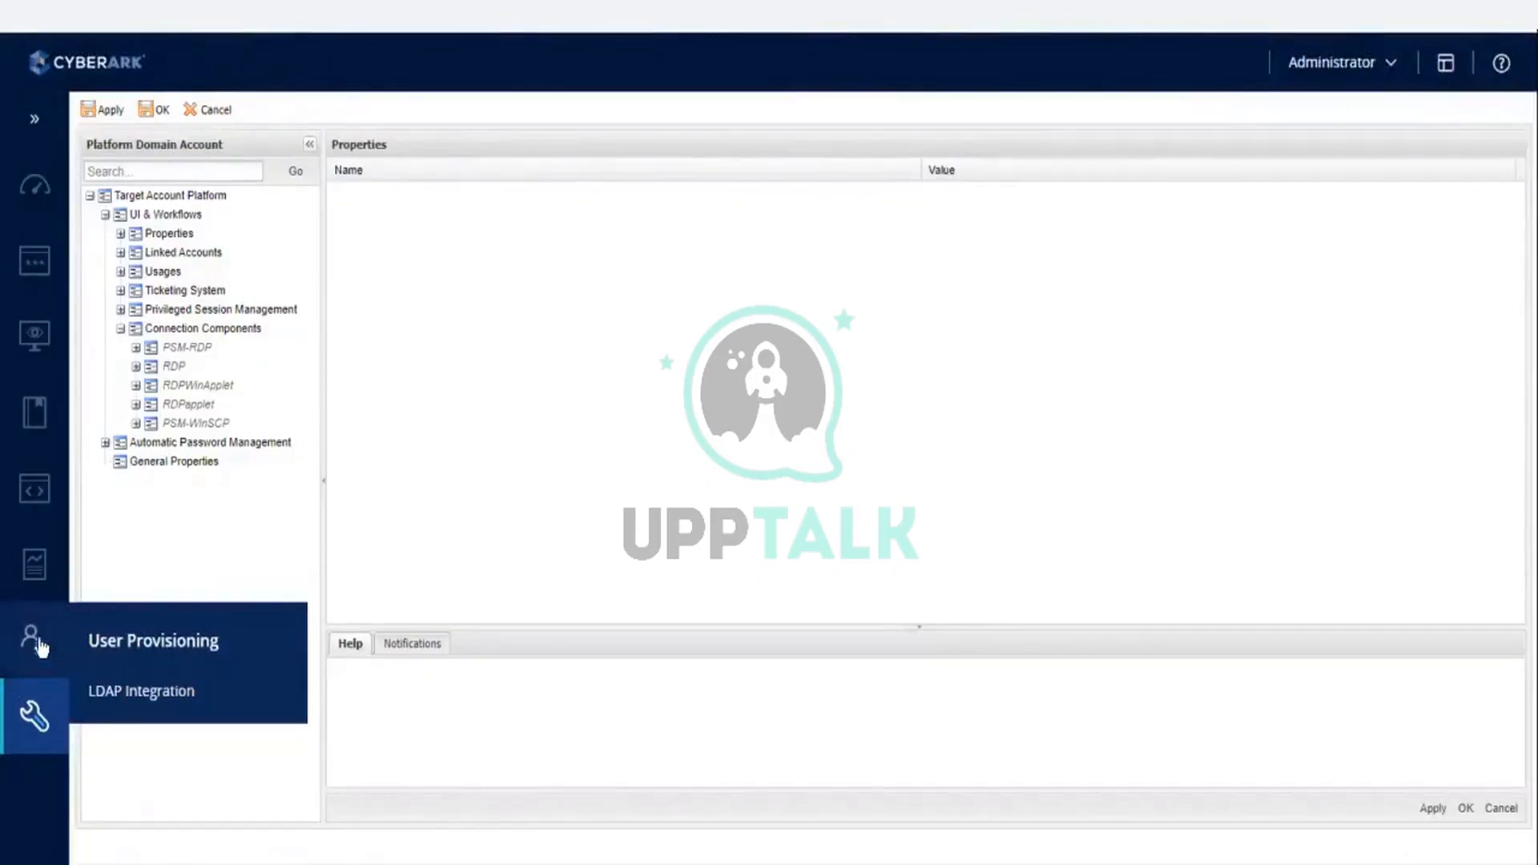
mouse_move(34, 327)
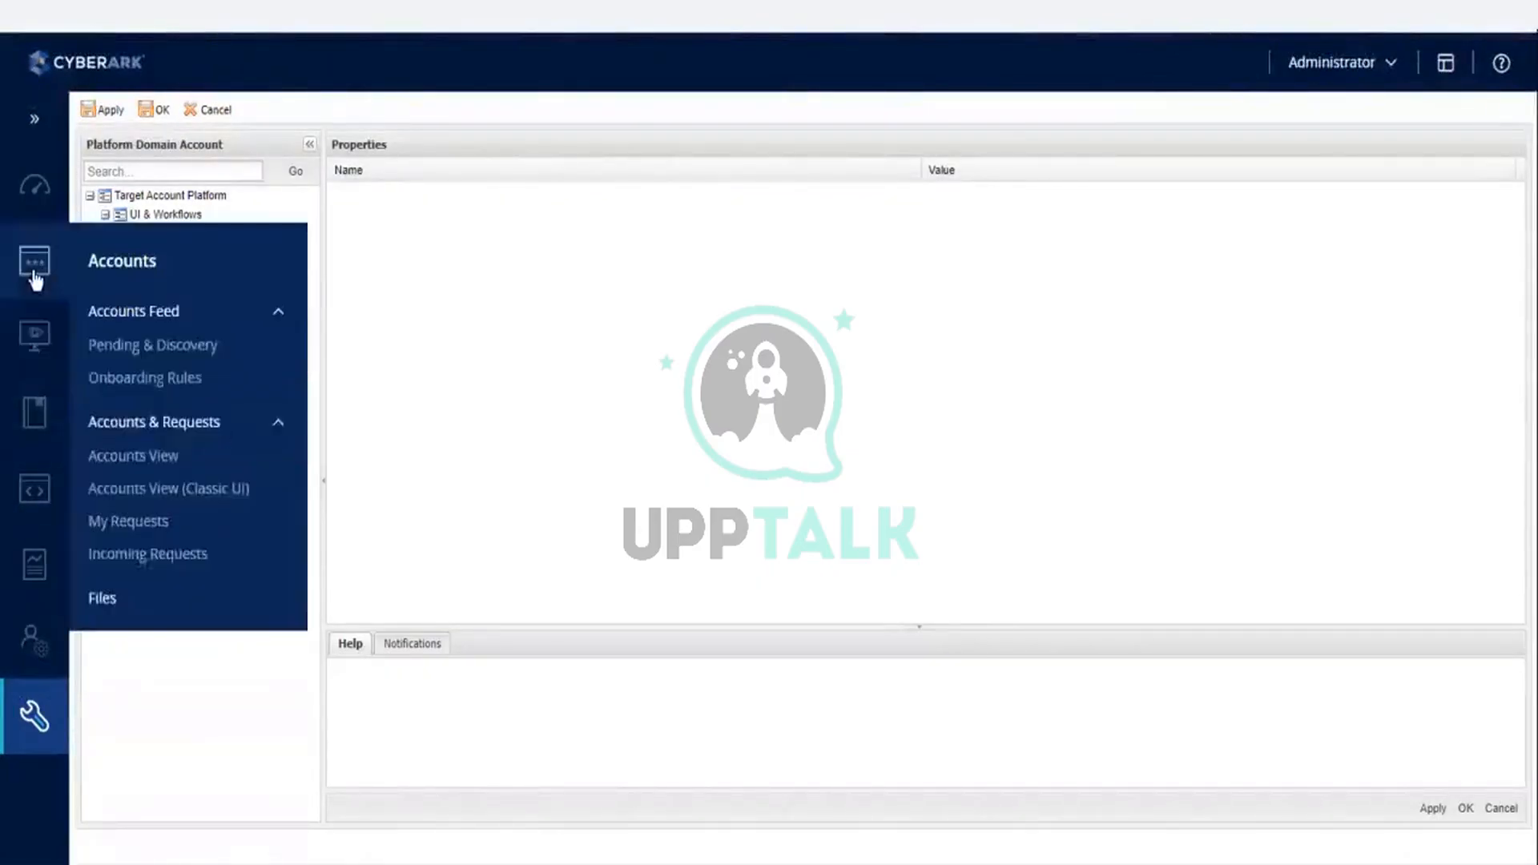
- Open the Master Policy and view the Activities audit retention period rule in the Audit section
mouse_move(38, 412)
click(114, 412)
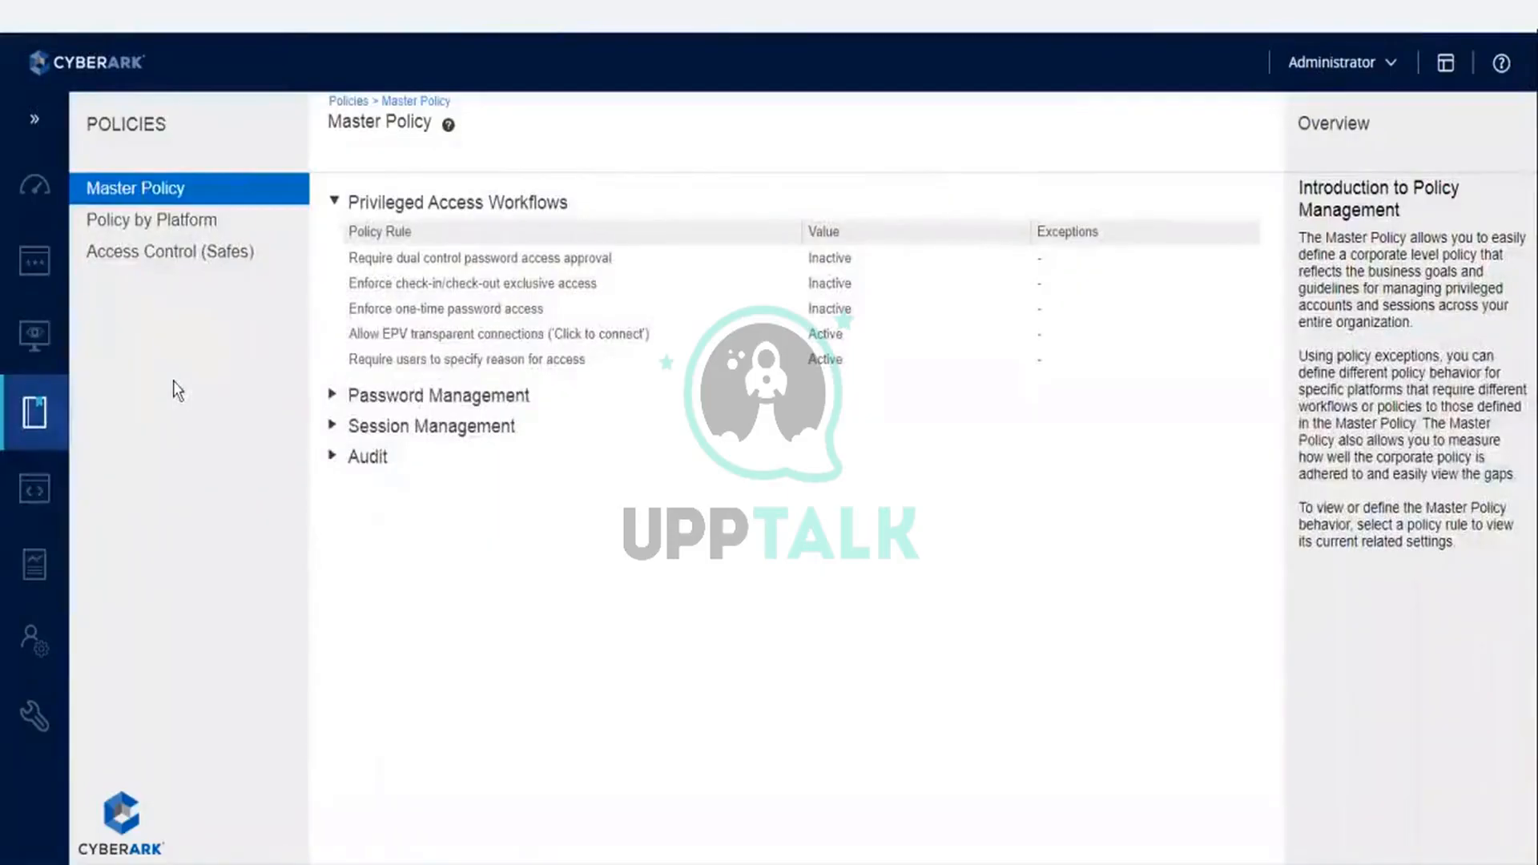
click(332, 458)
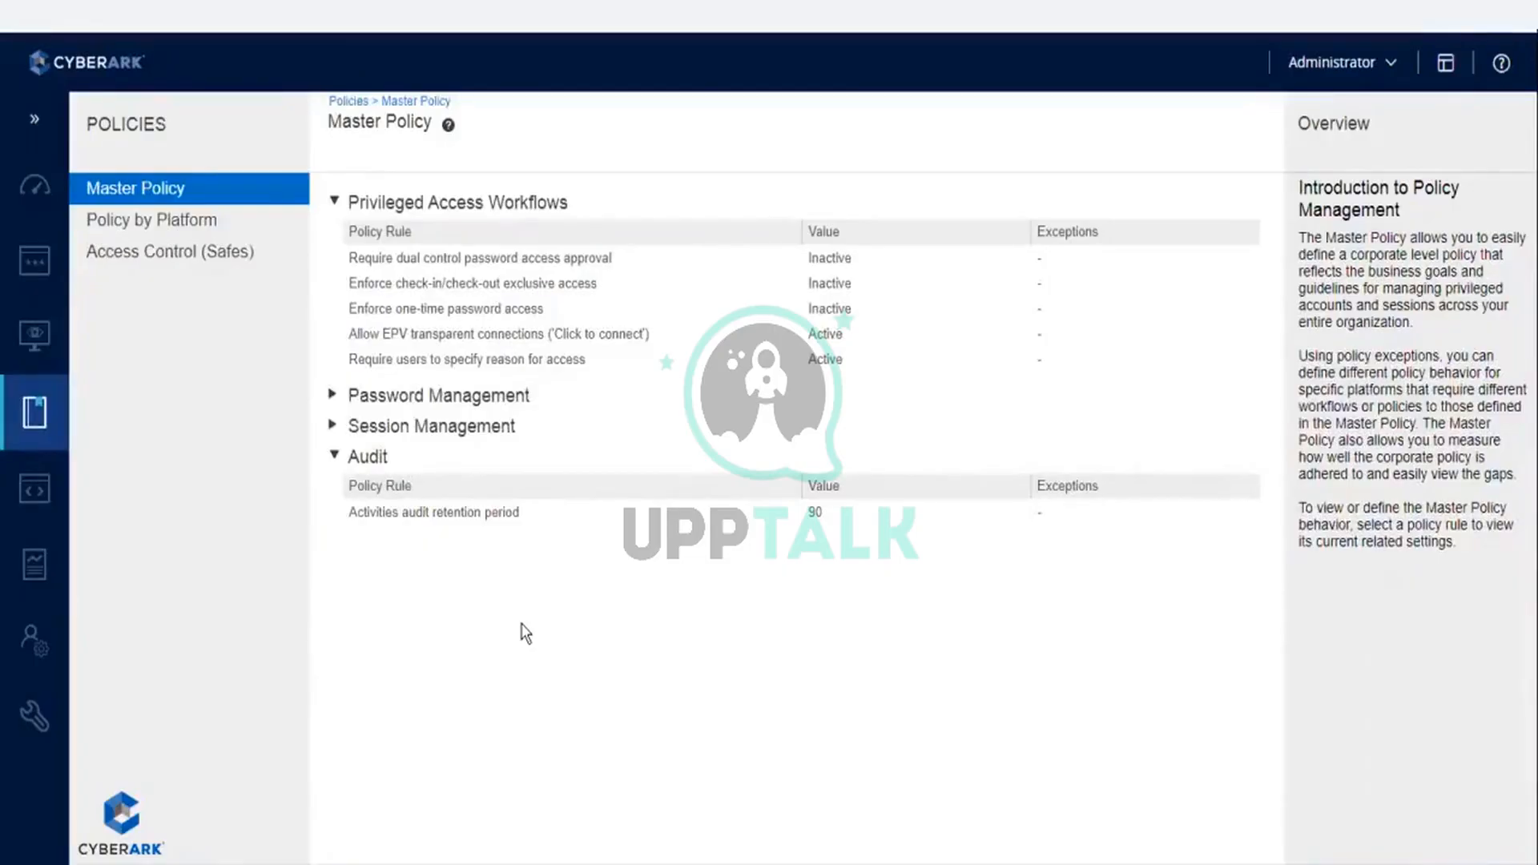
click(502, 519)
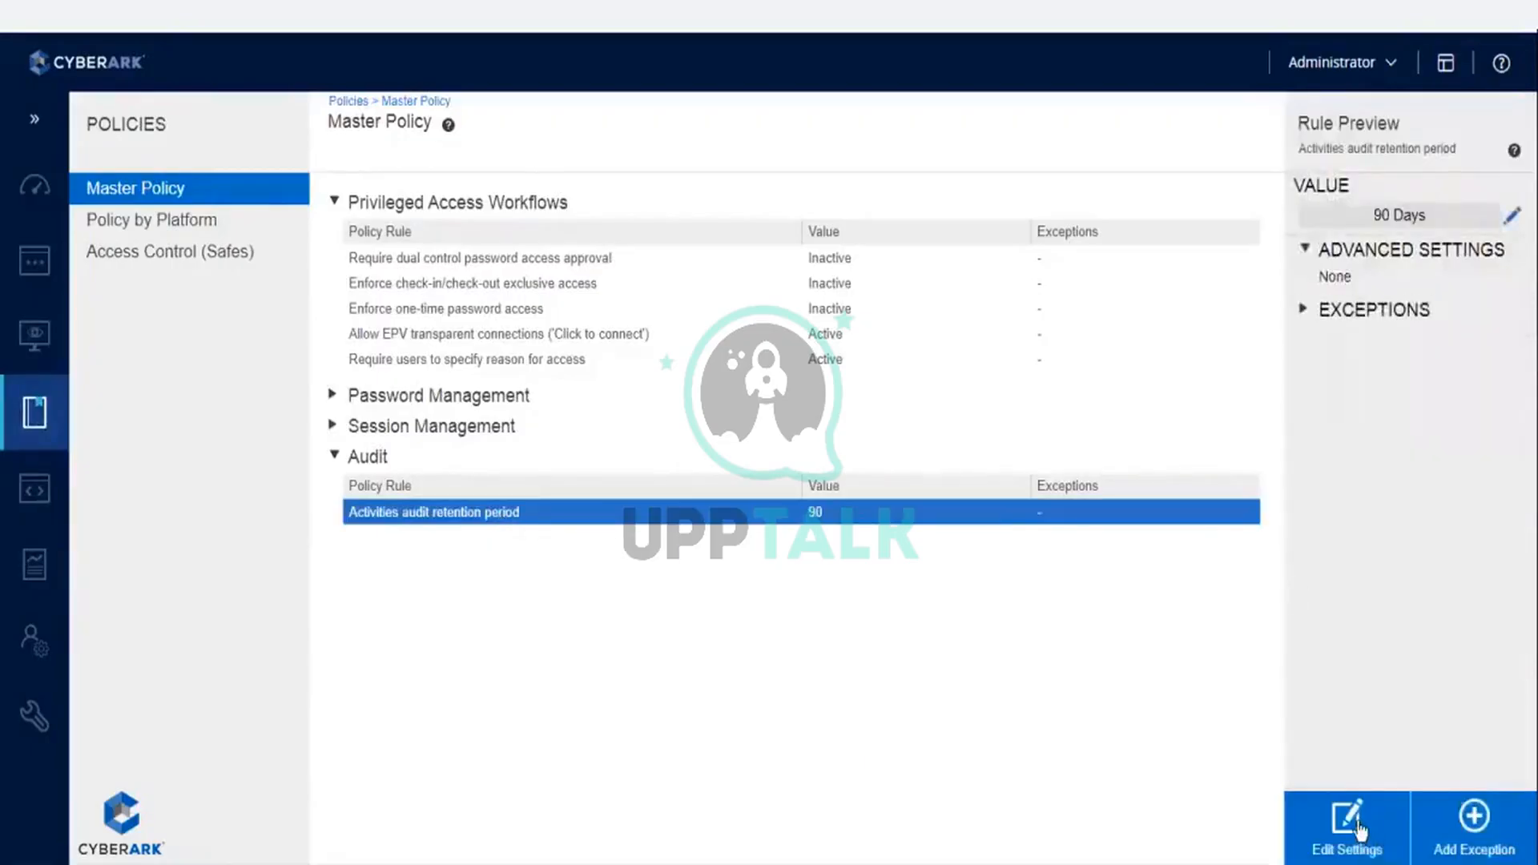
- Prepare an Activities audit retention period exception of 180 days for the Platform Domain Account platform and cancel it without saving
click(1480, 821)
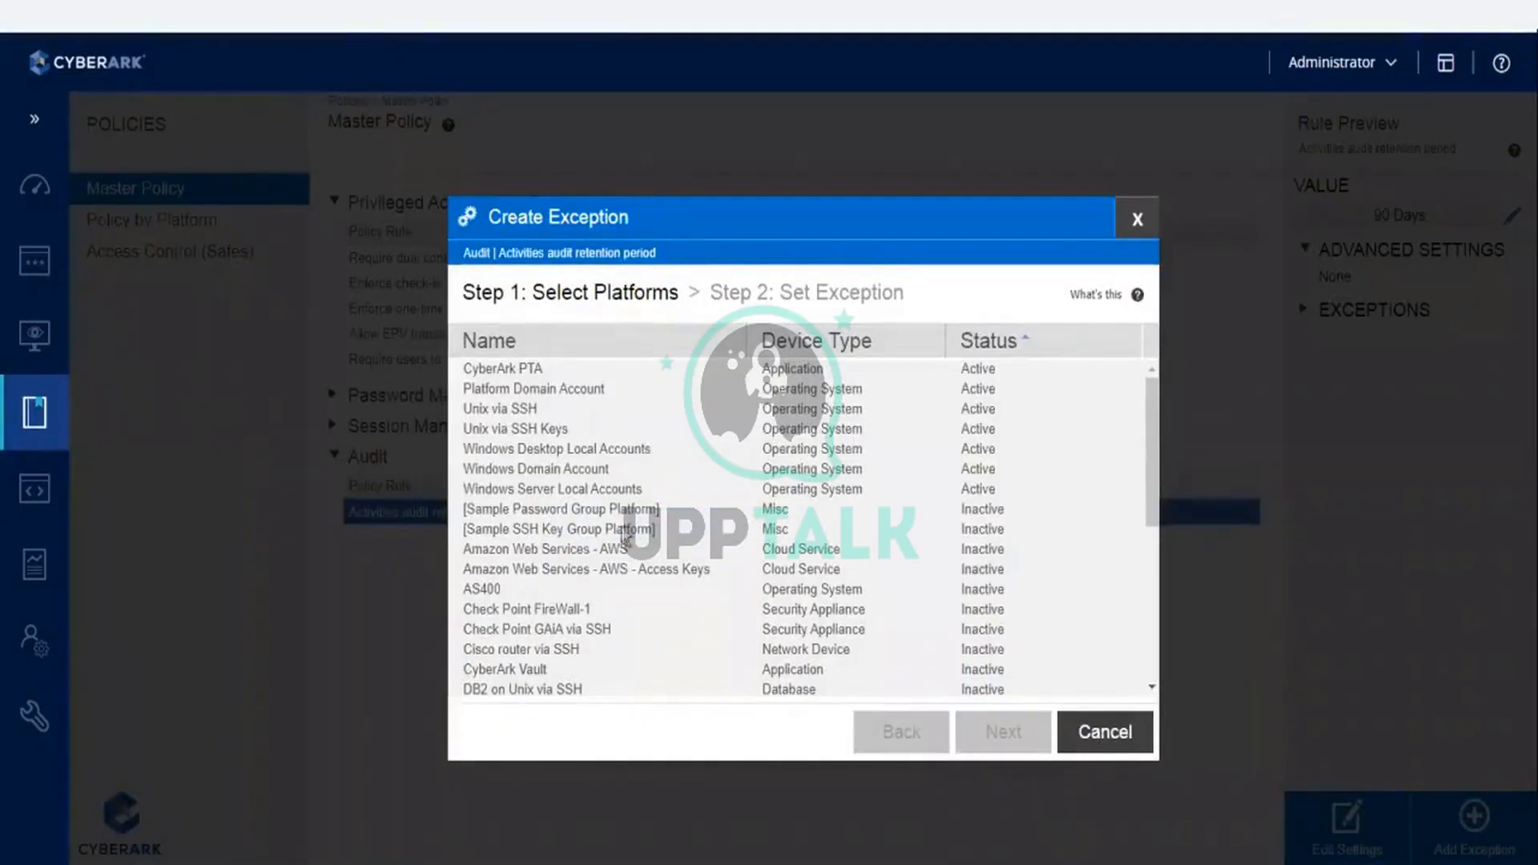
click(561, 397)
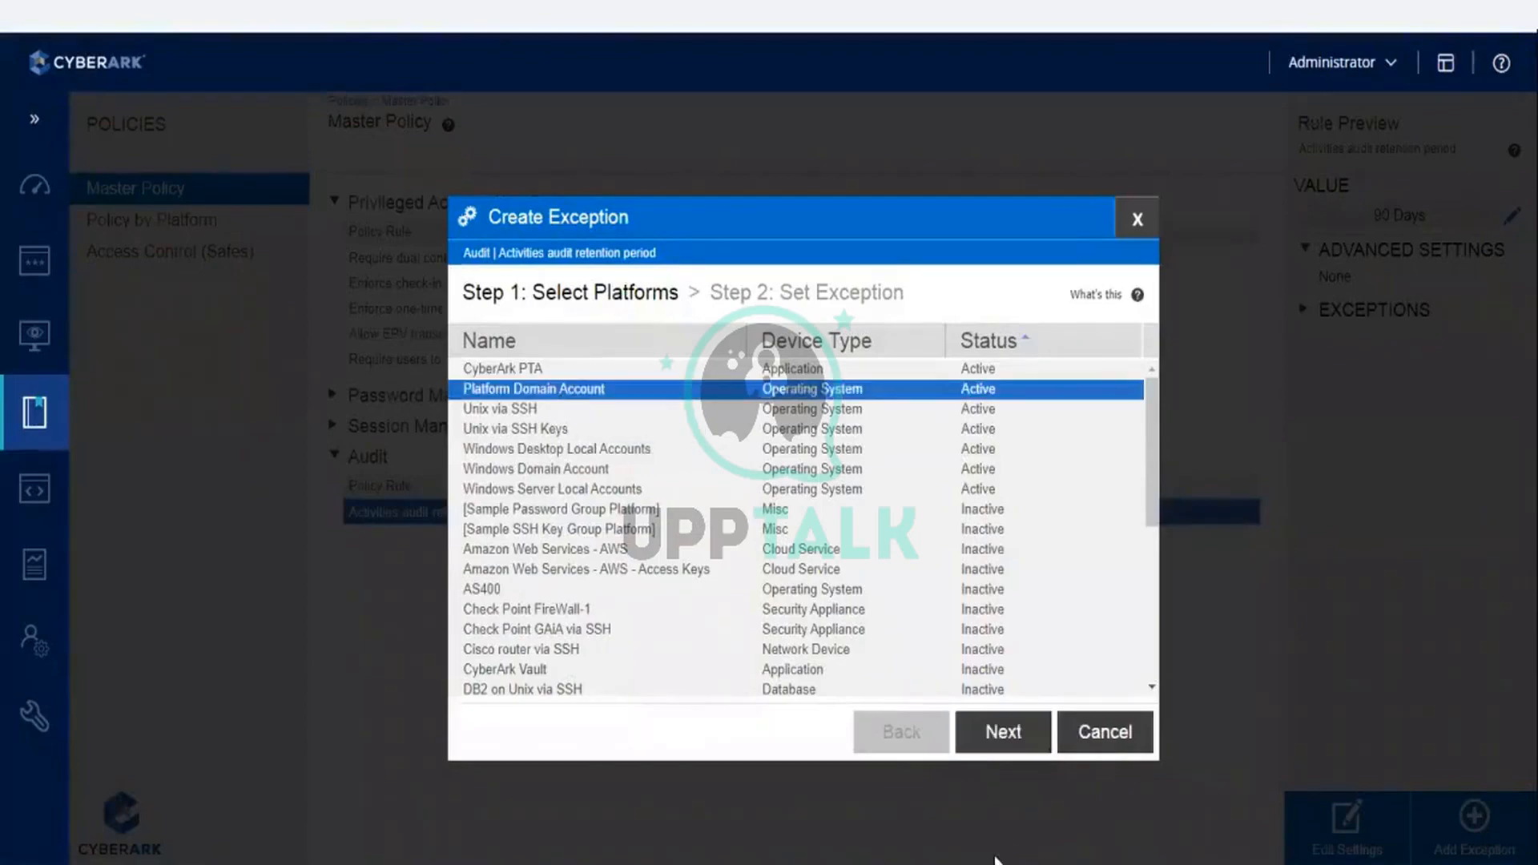
click(1004, 733)
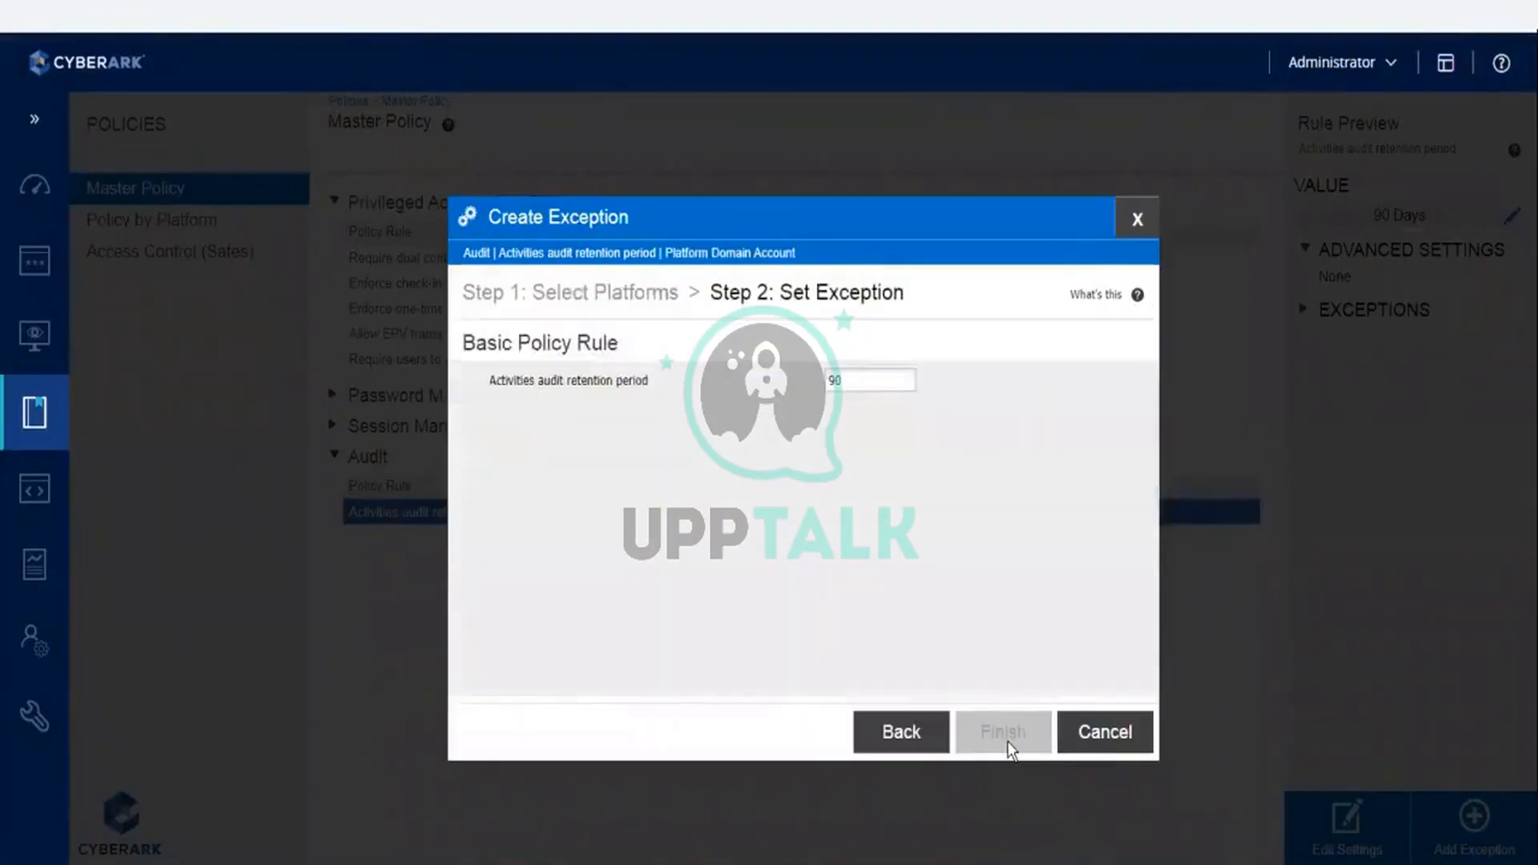
click(851, 383)
double_click(852, 386)
text(180)
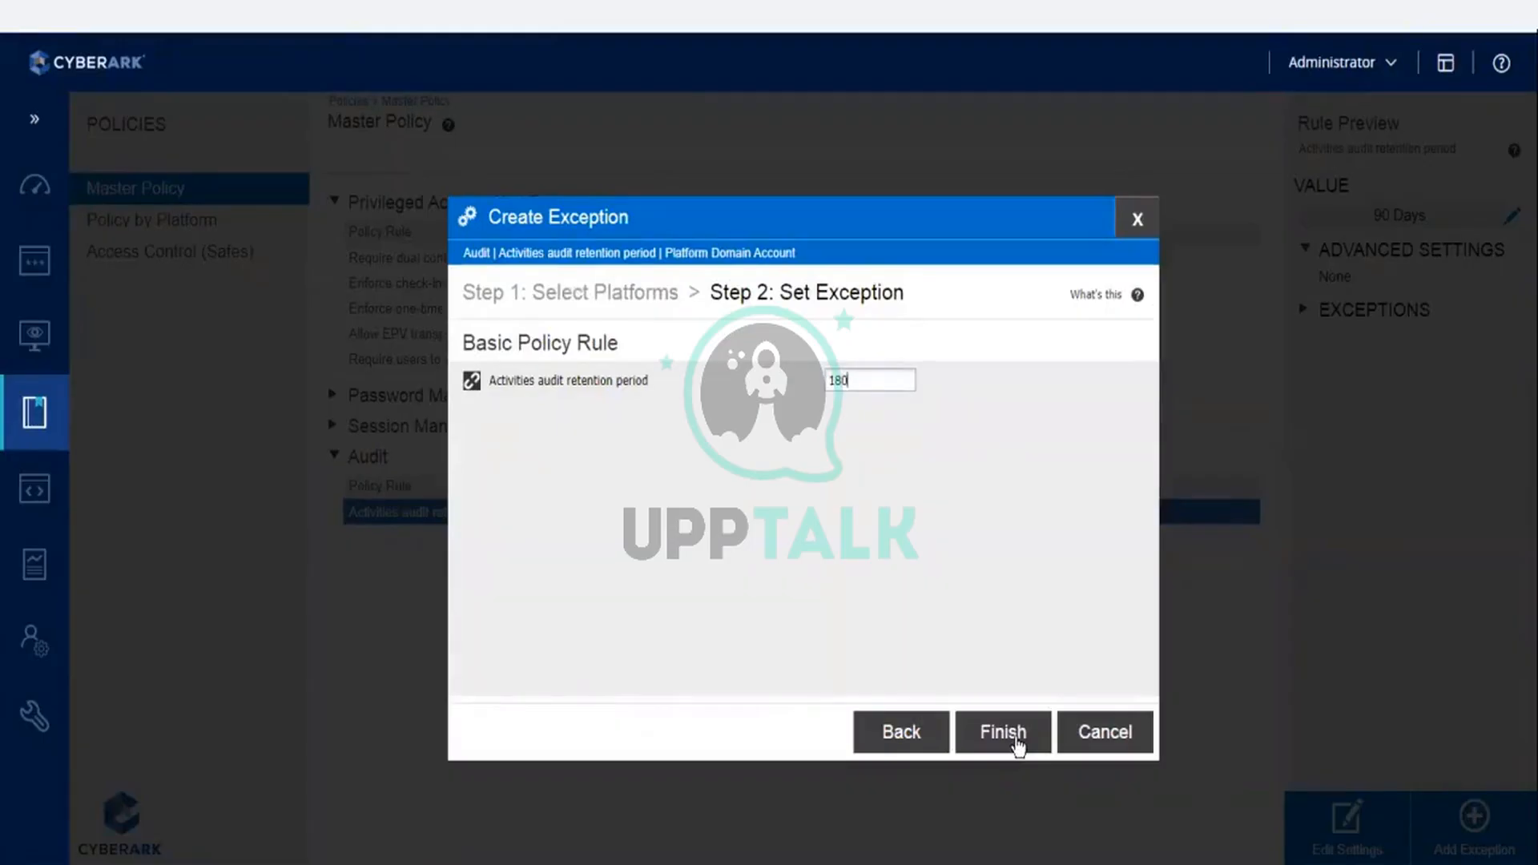
click(1085, 734)
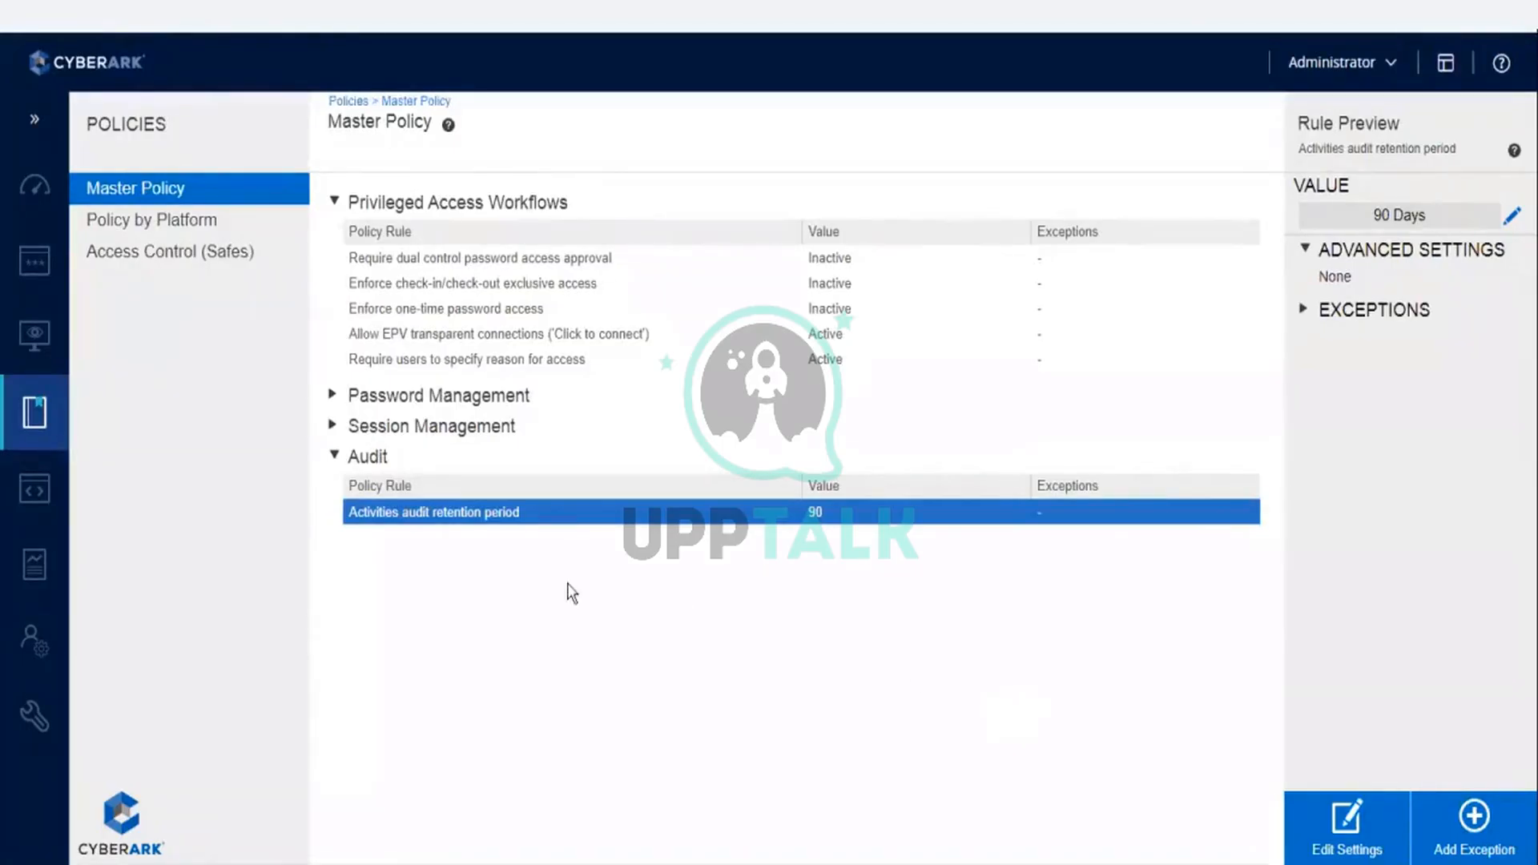
- View the Require privileged session monitoring and isolation rule in the Session Management section of the Master Policy
click(334, 430)
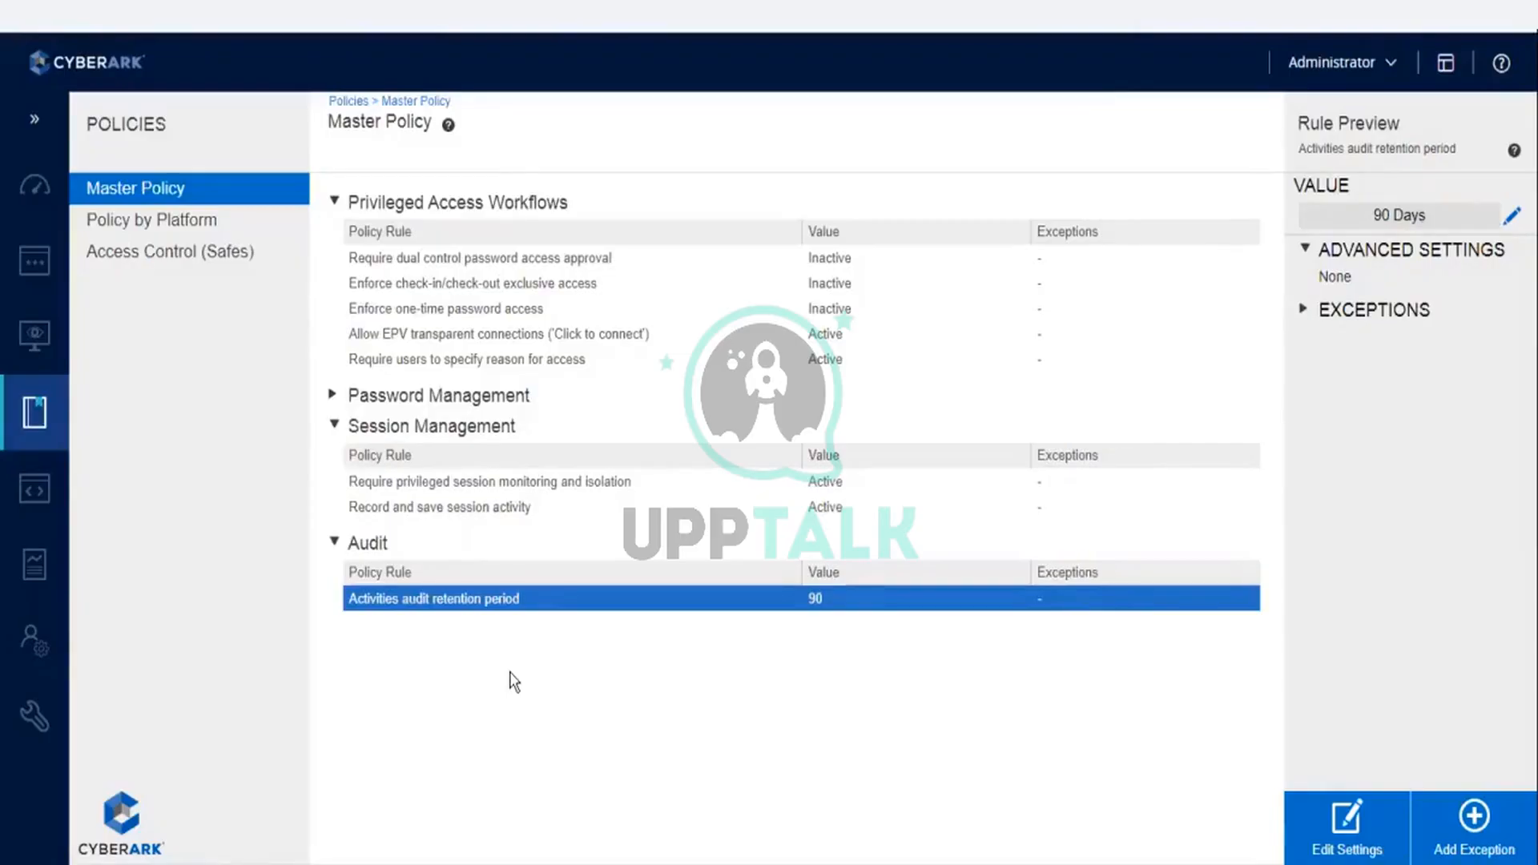
click(420, 489)
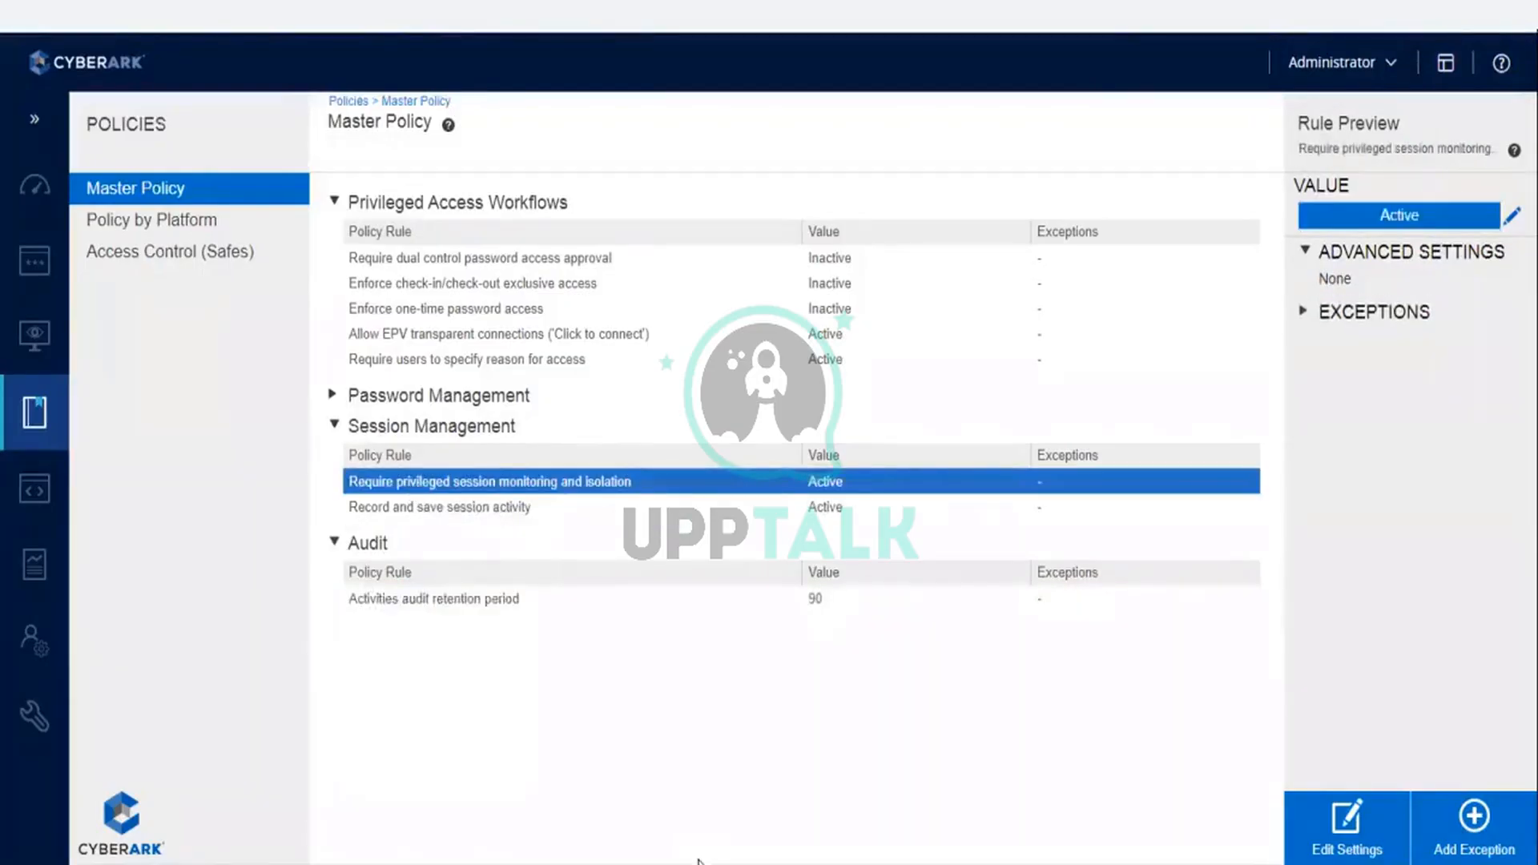
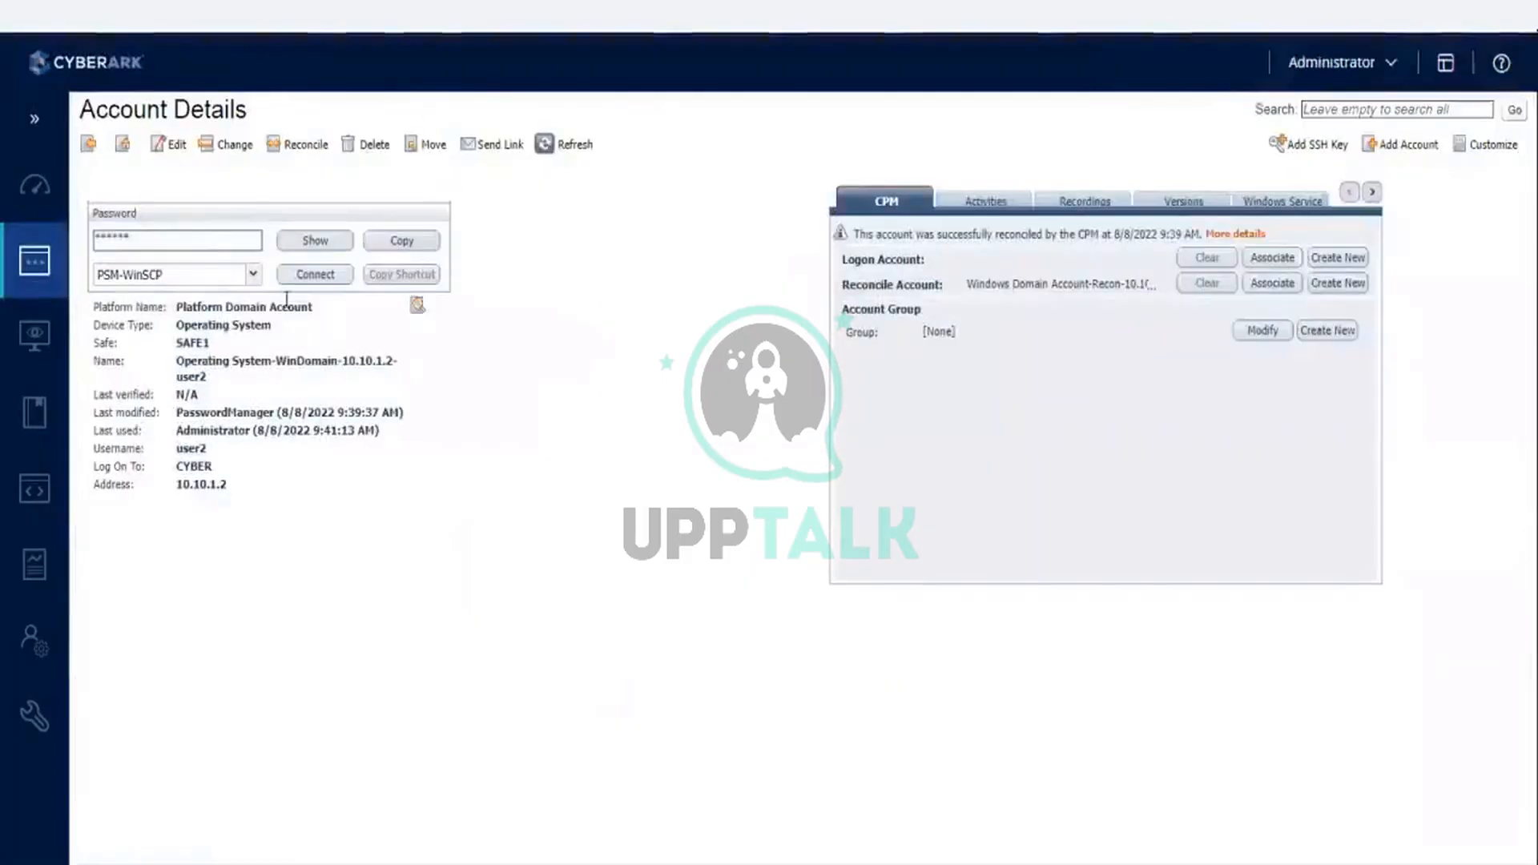
- Request to show the Platform Domain Account's password and cancel the prompt asking for a reason
click(312, 242)
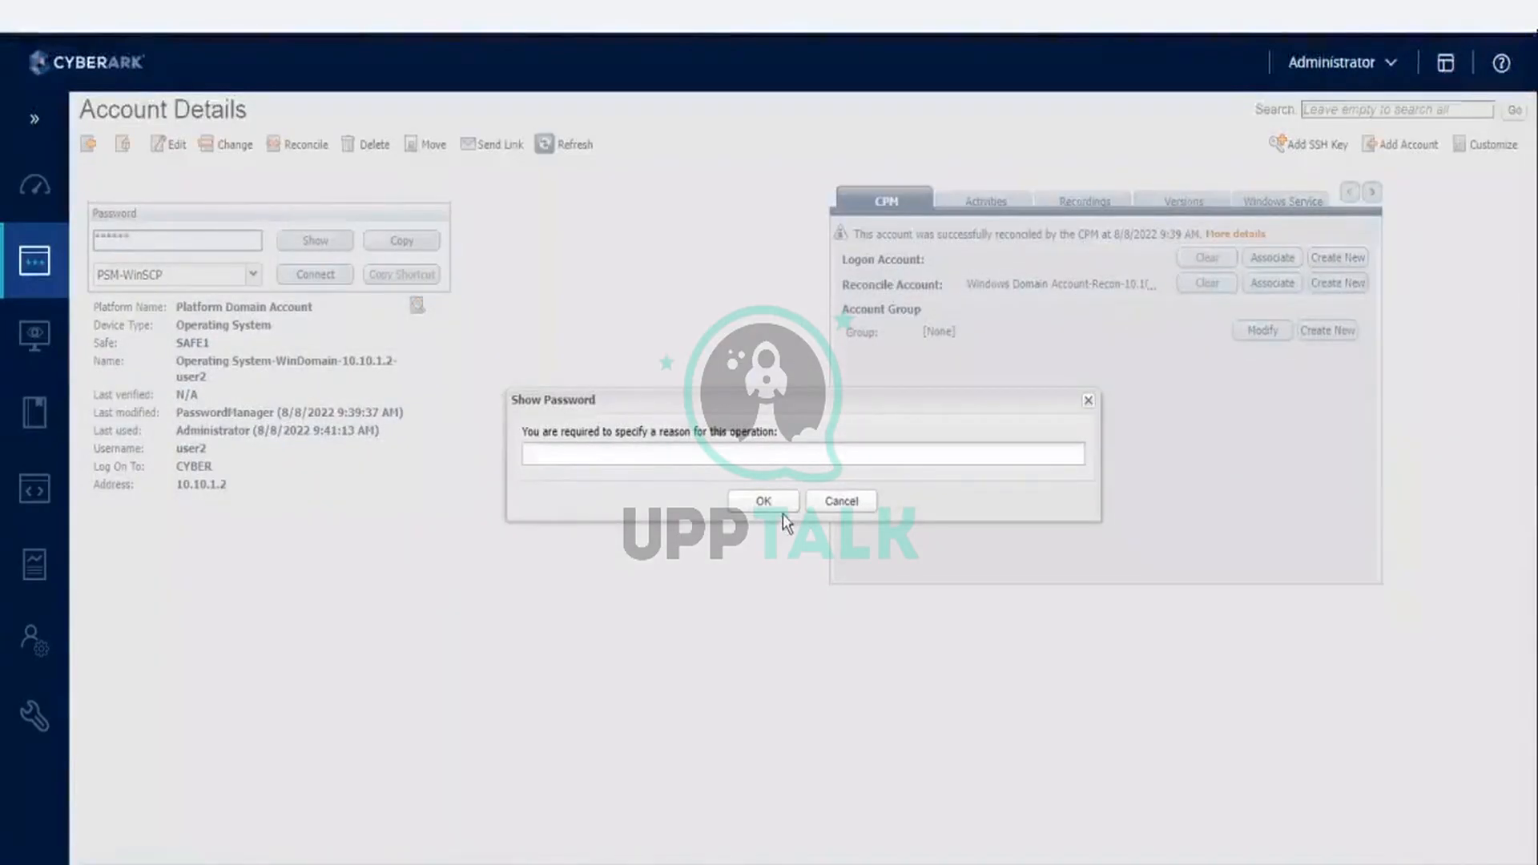
click(828, 504)
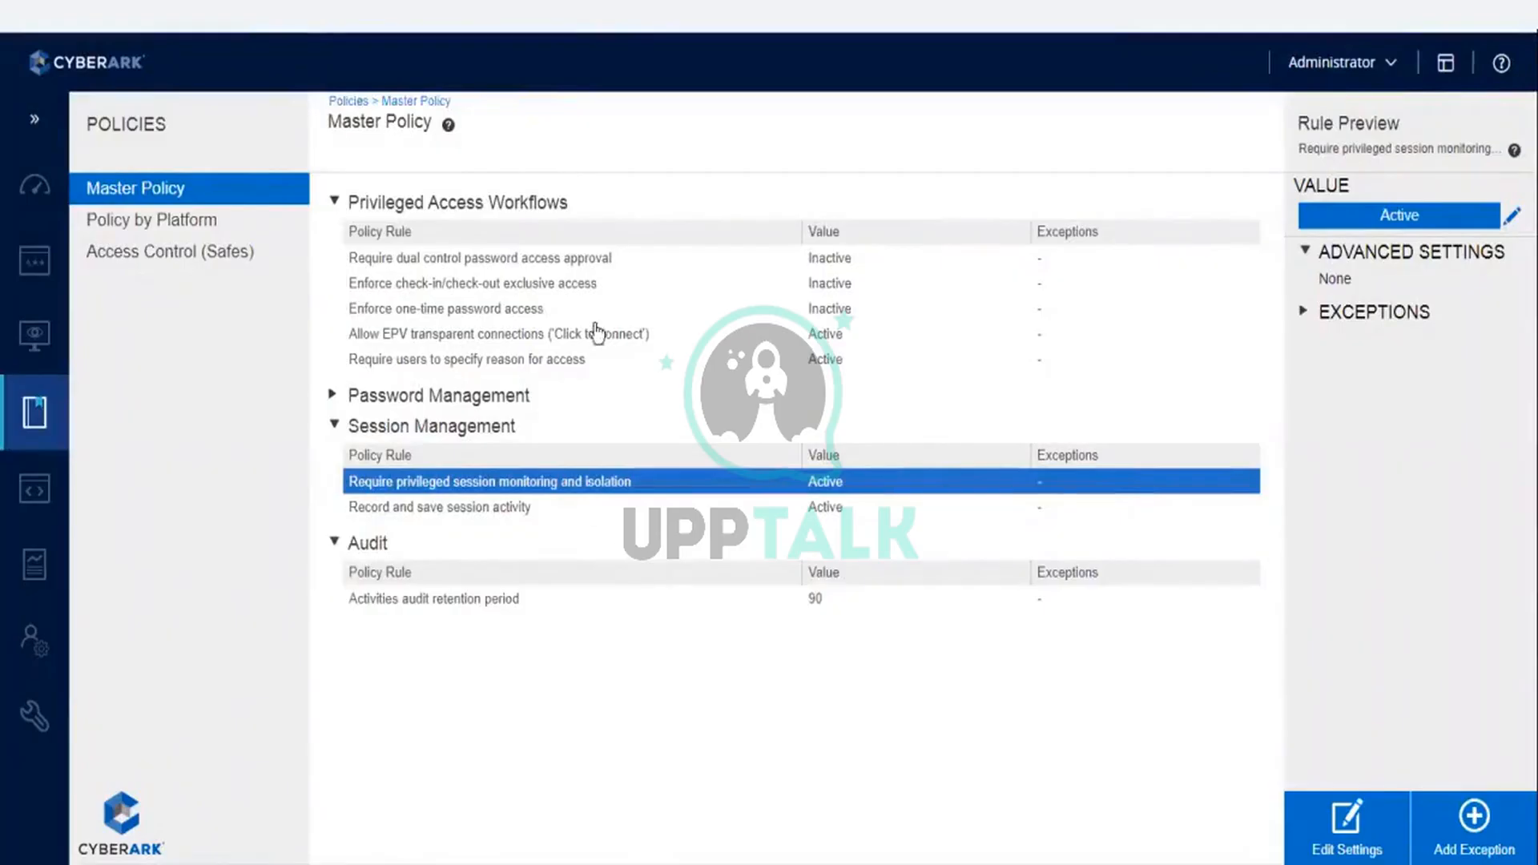
- View the Require dual control password access approval rule, and examine the settings and exceptions of Require users to specify reason for access
click(552, 265)
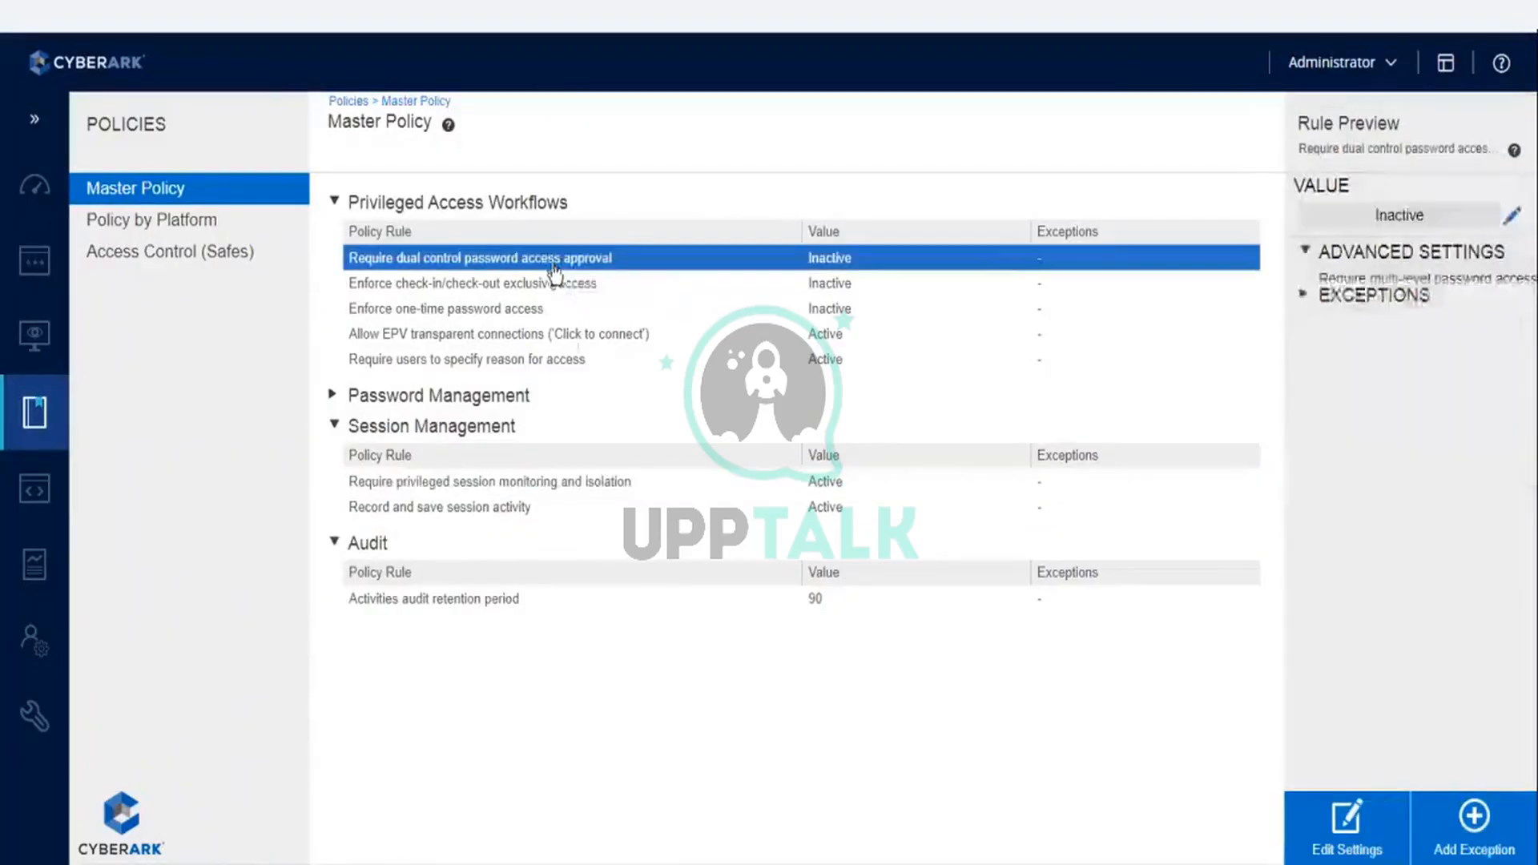
click(505, 363)
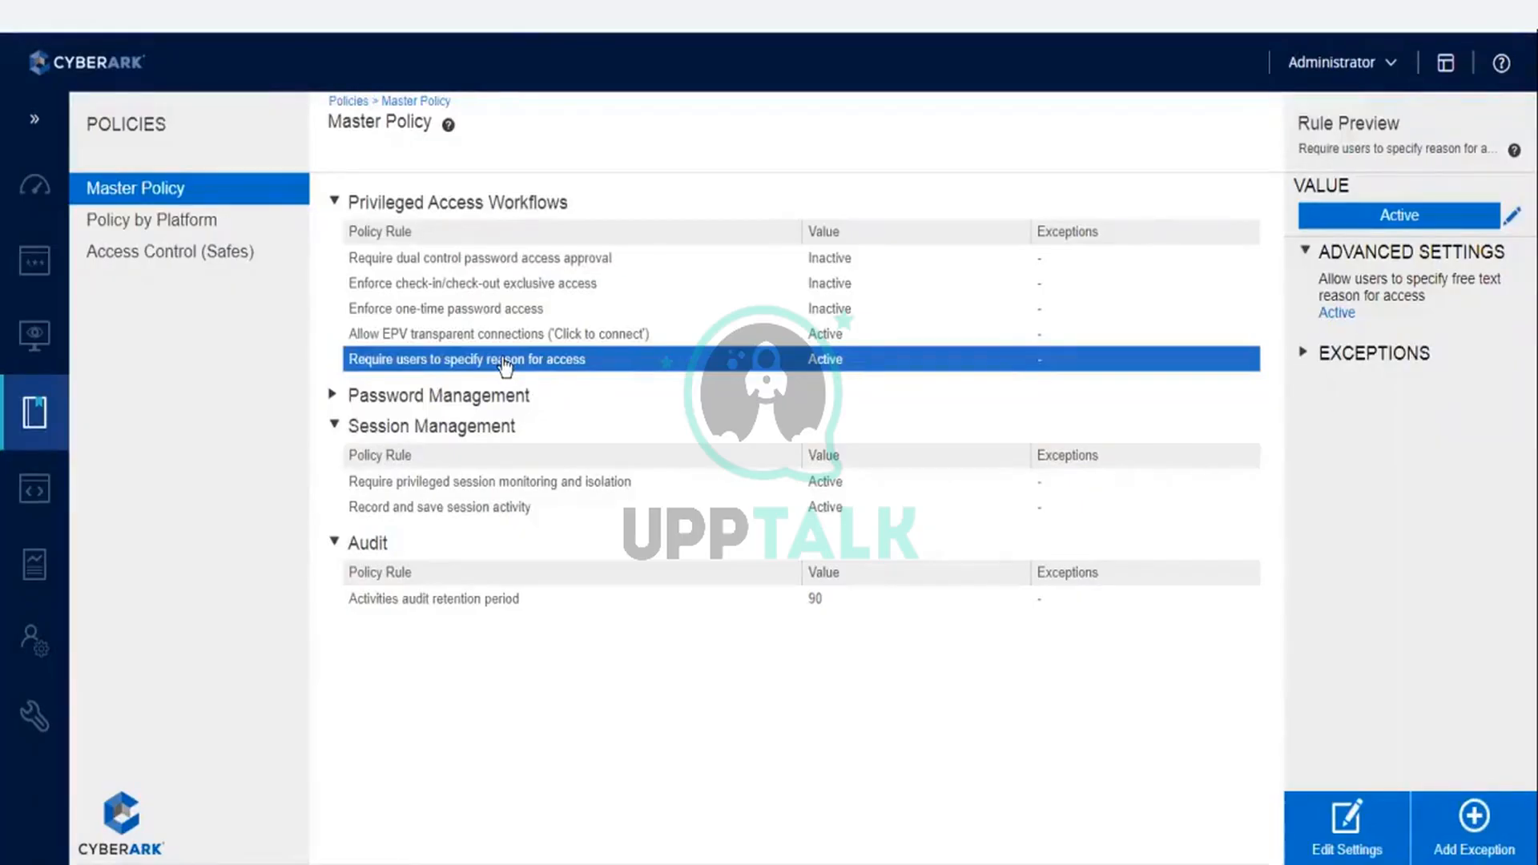
click(1355, 830)
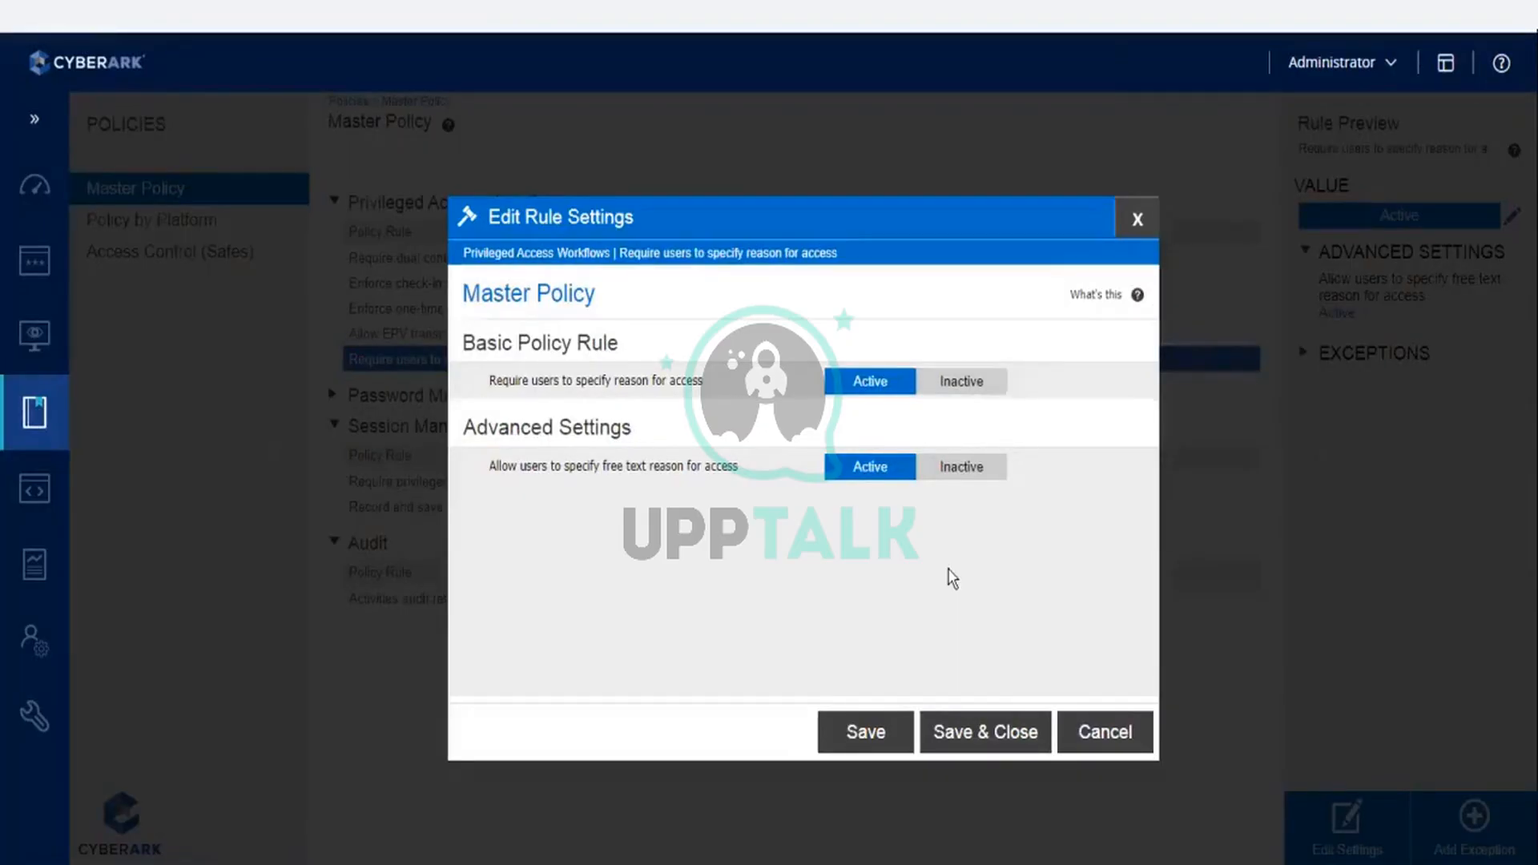
click(1104, 742)
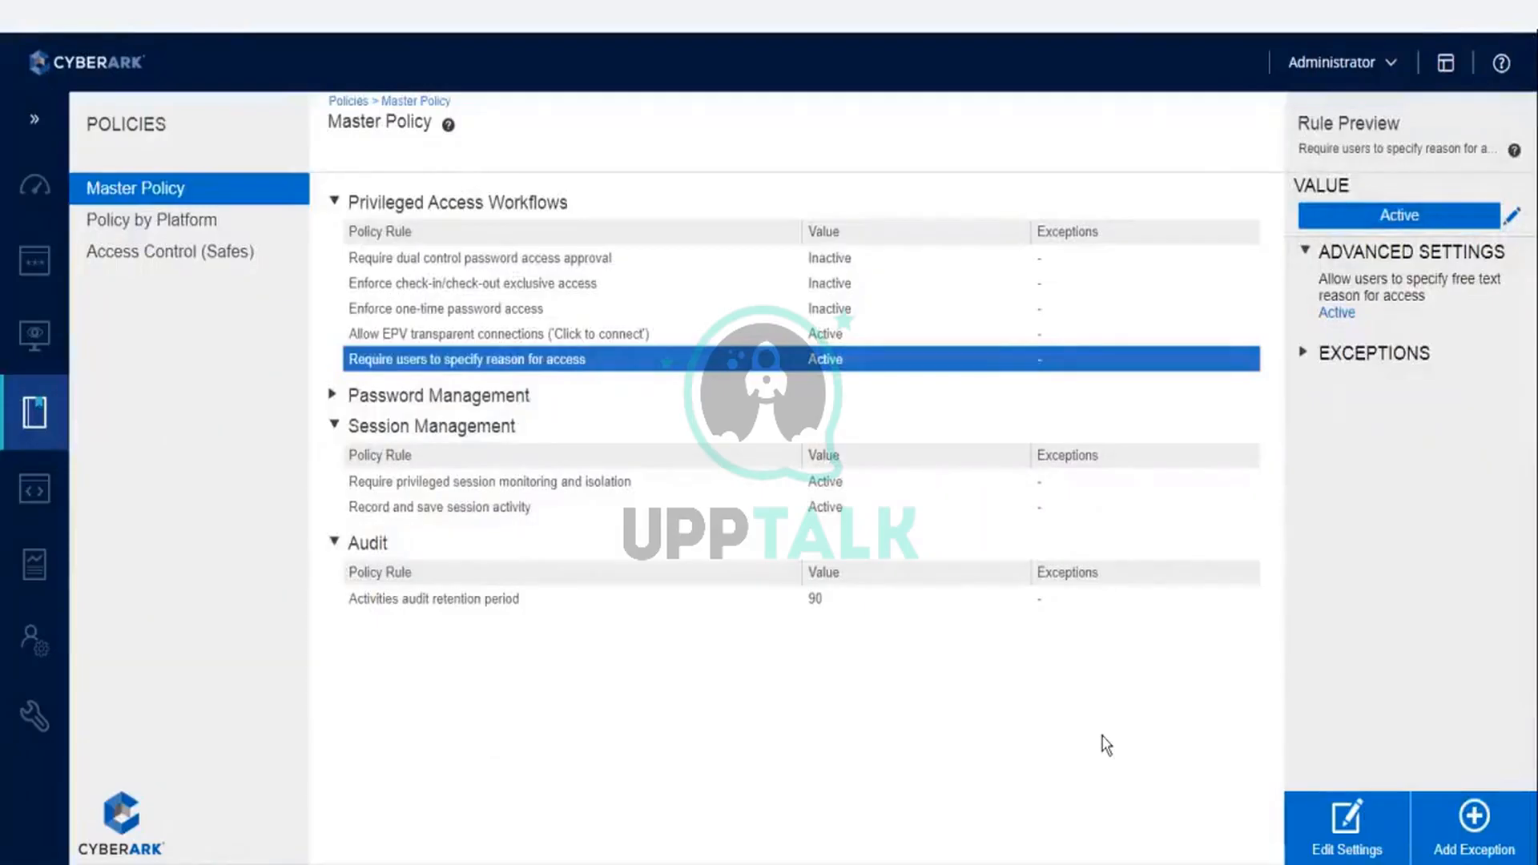
click(1304, 355)
- View the Record and save session activity rule and the Require password verification every X days rule in the Master Policy
click(524, 510)
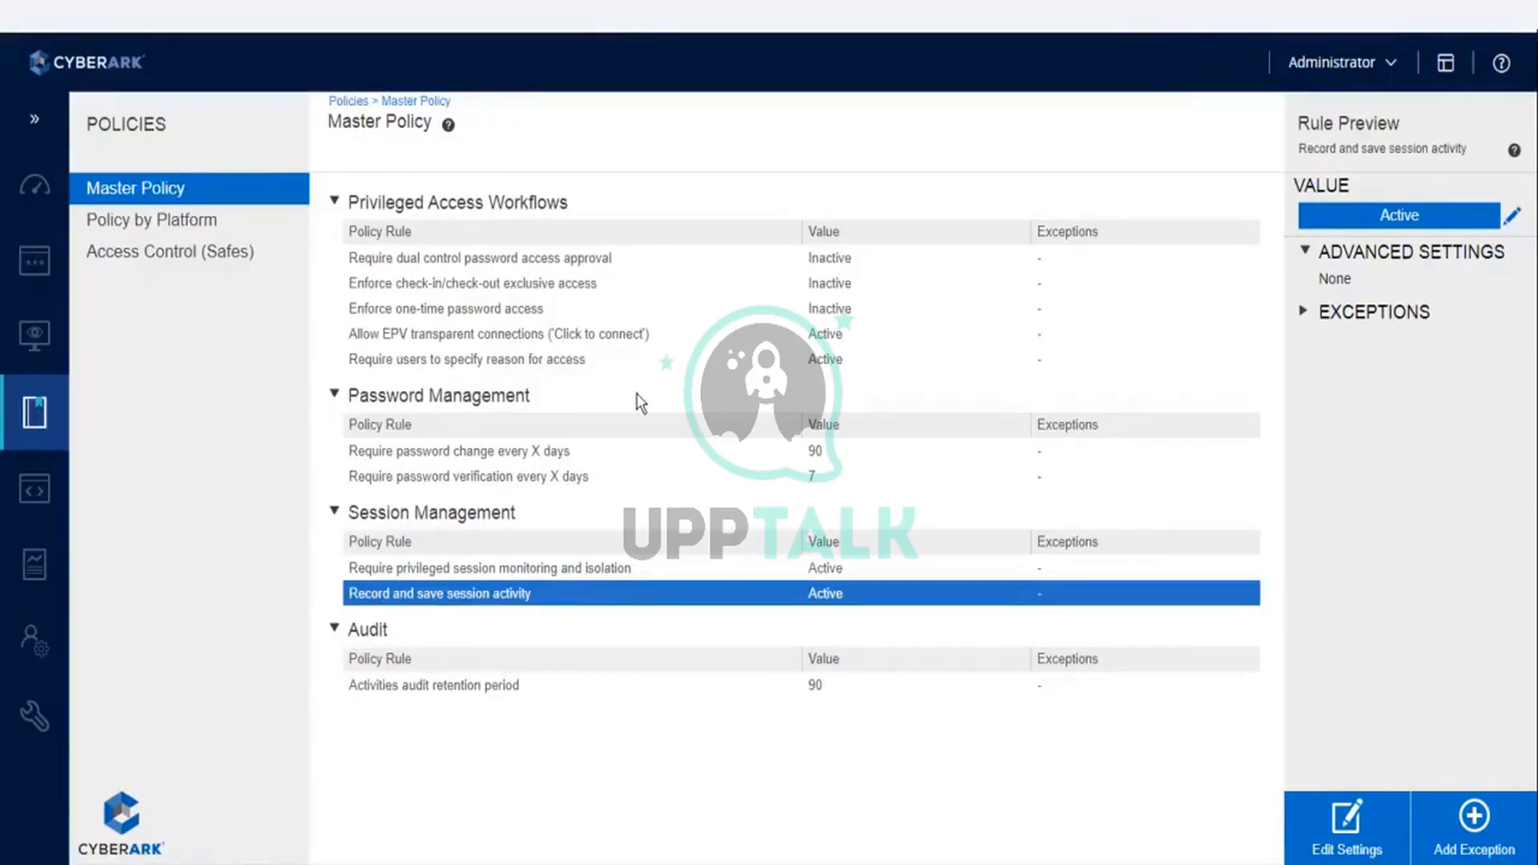
click(491, 478)
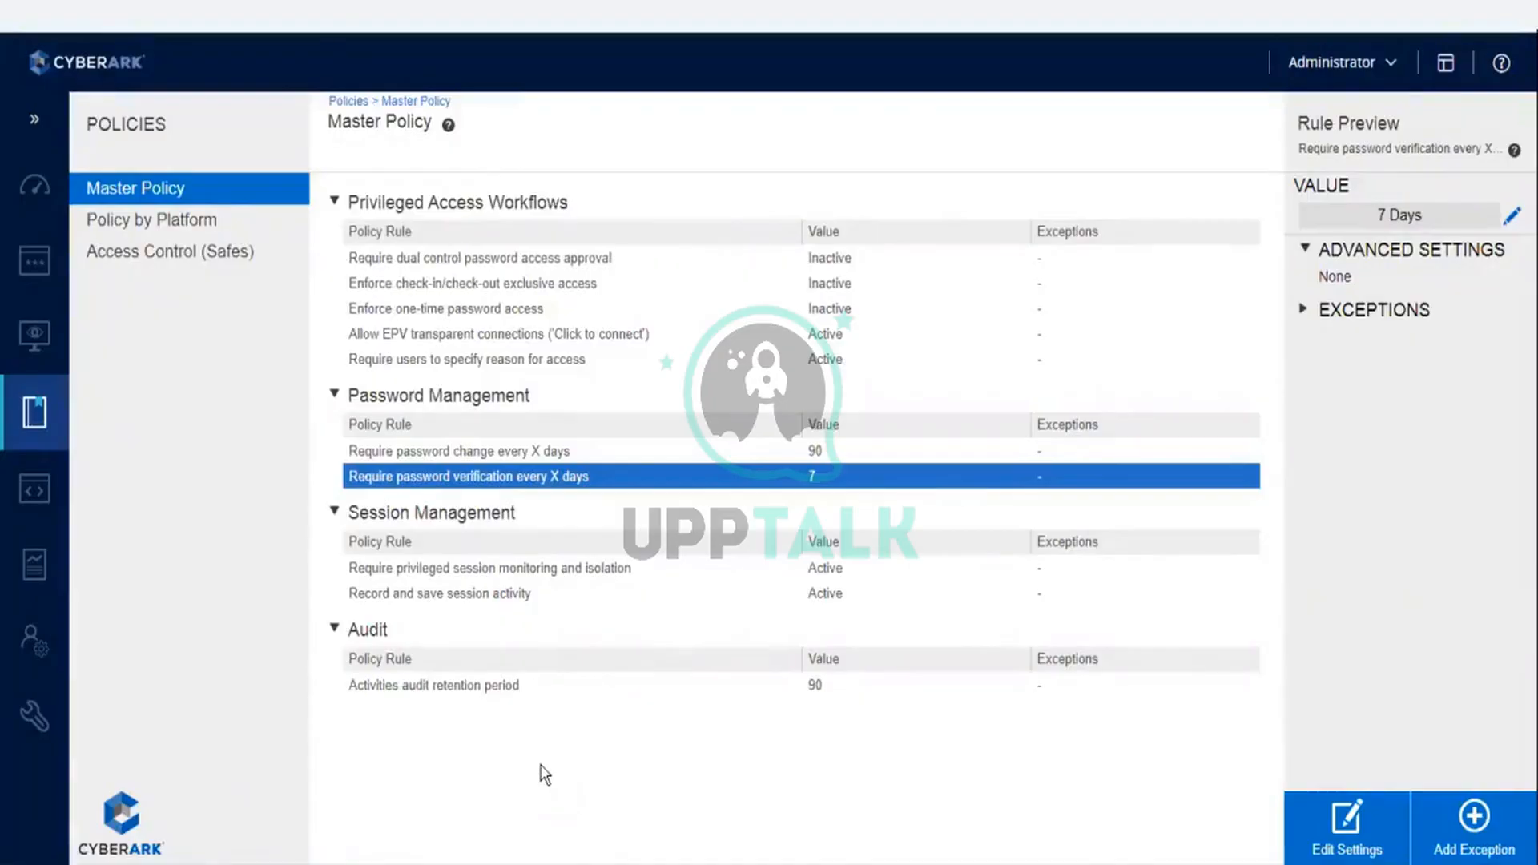
- Open Notepad and write "Unix is 22" as the first line of a new note
key(super+r)
text(note)
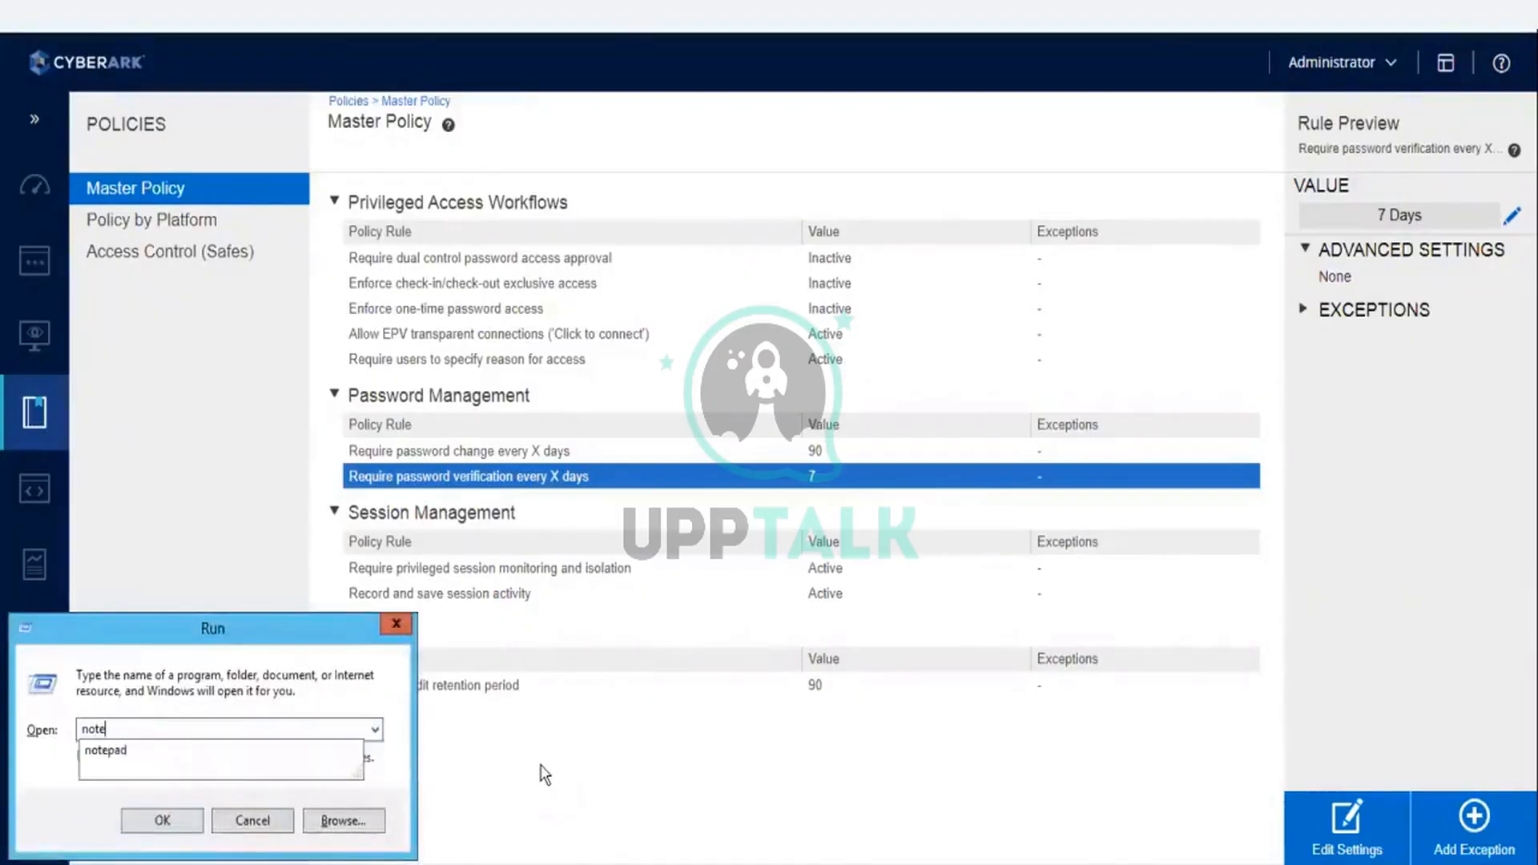
key(Down)
key(Return)
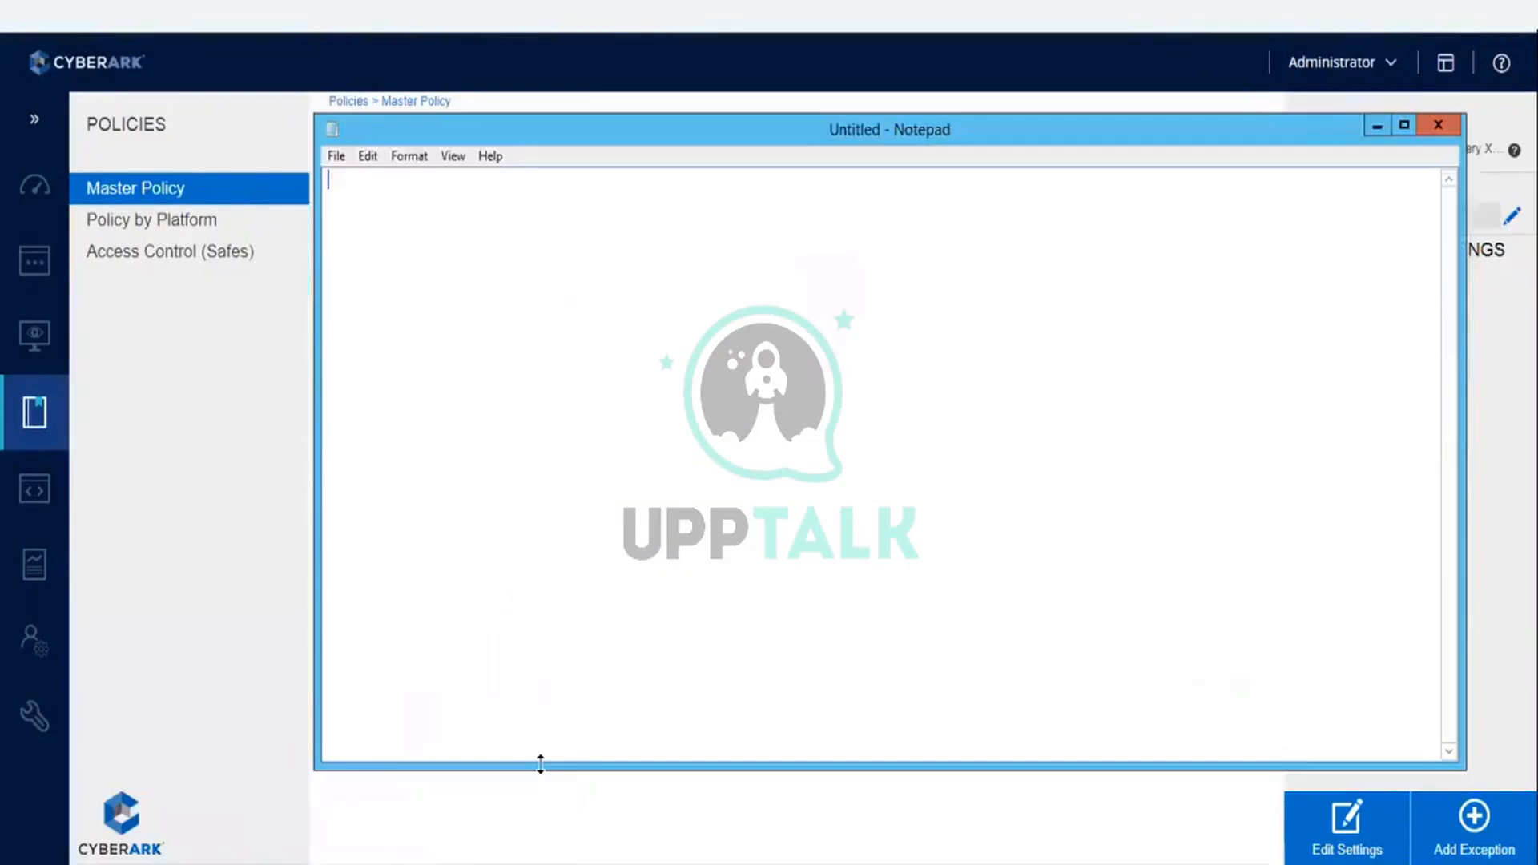
text(Unix is 22)
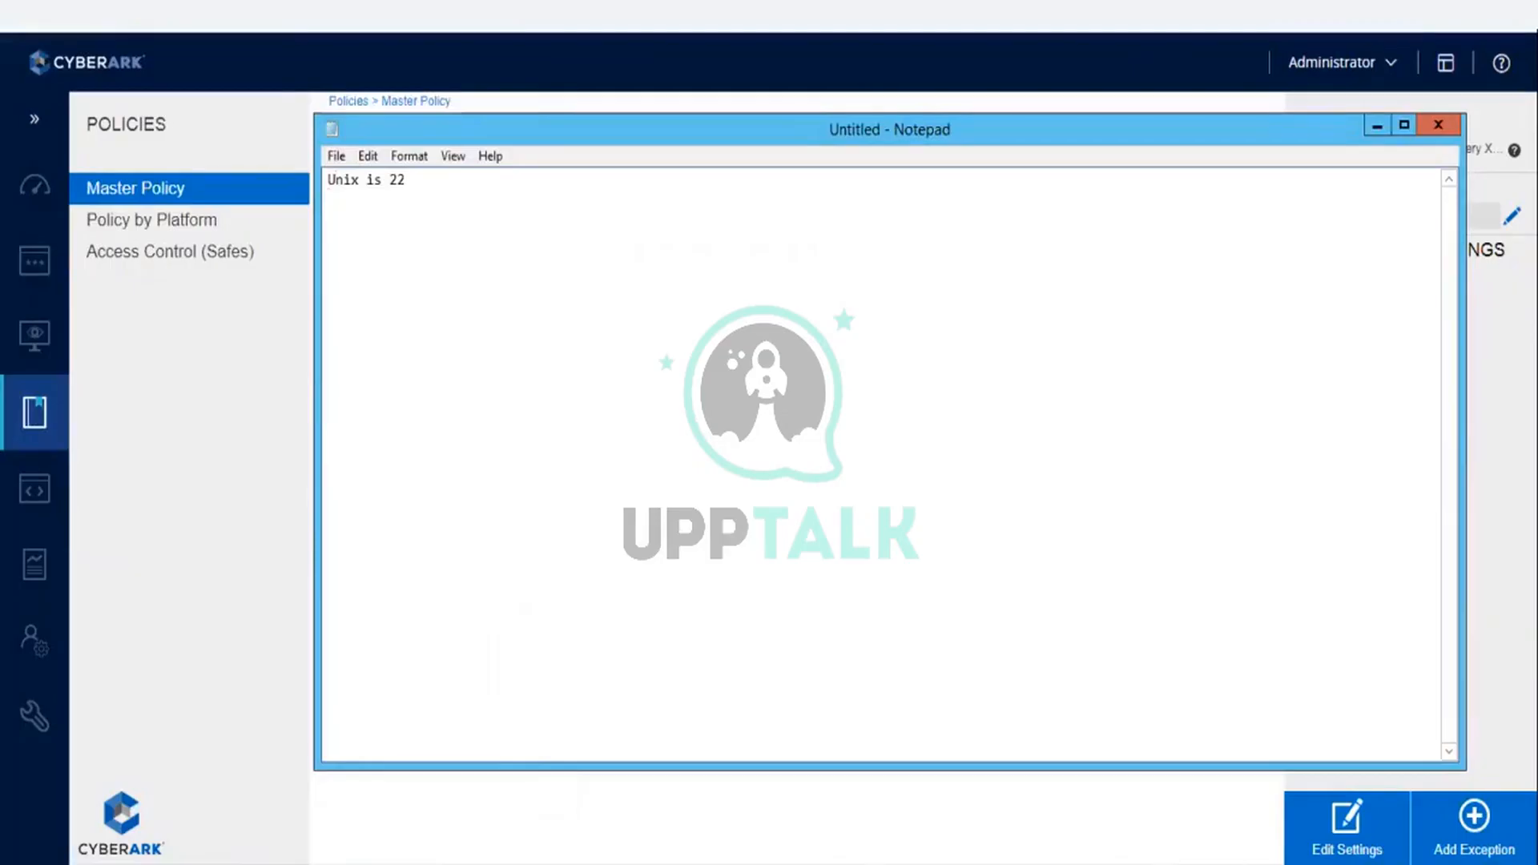
- Add the line "Windows : 139 and 445 between cpm and target server" to the note and minimize Notepad
key(Return)
text(Windiws)
key(BackSpace)
key(BackSpace)
key(BackSpace)
key(BackSpace)
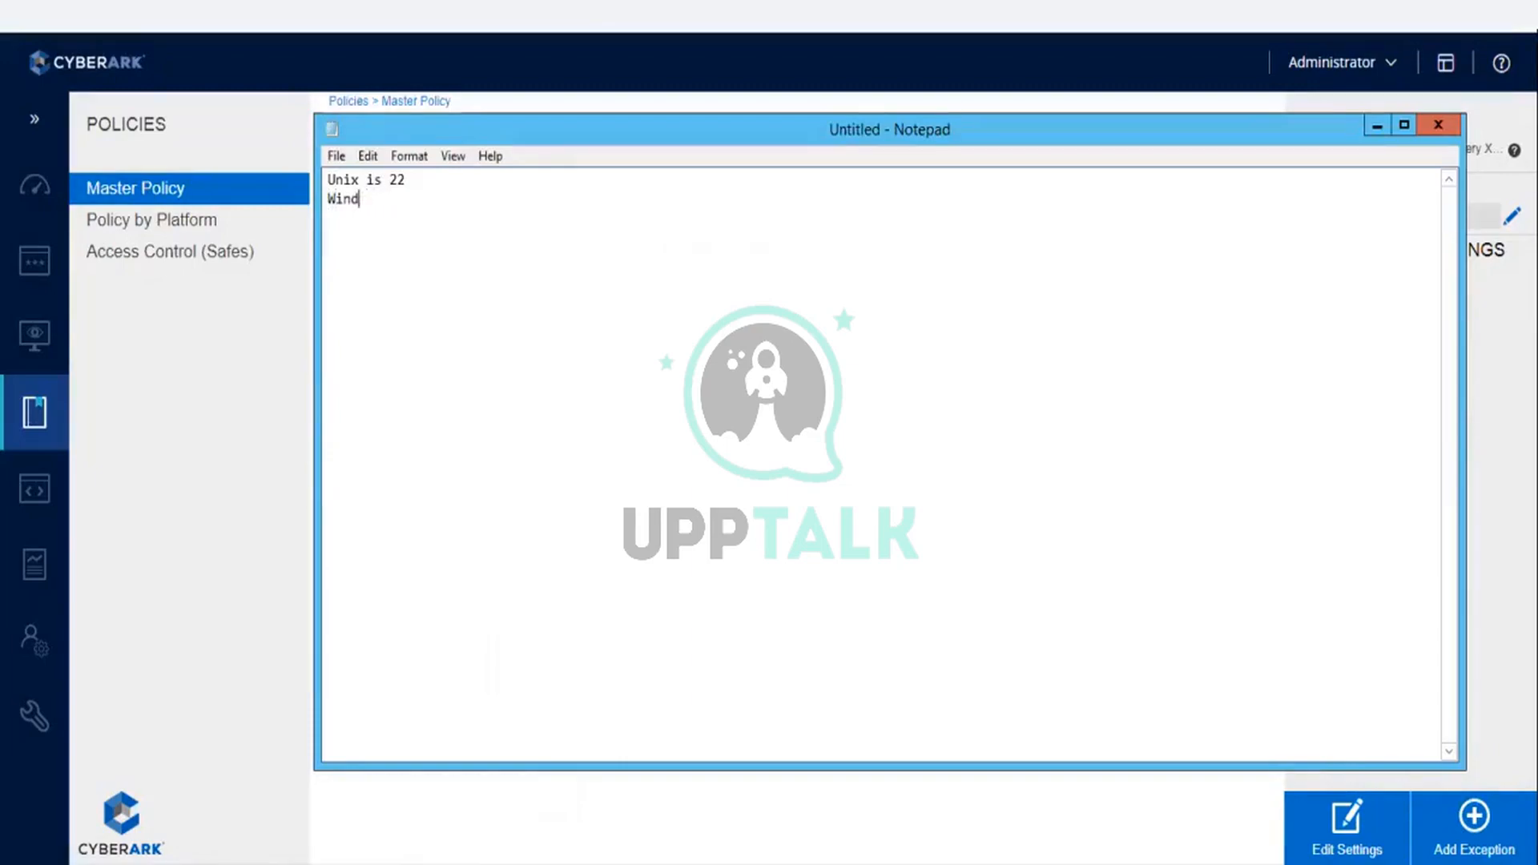
text(ows : 139 and 445 between )
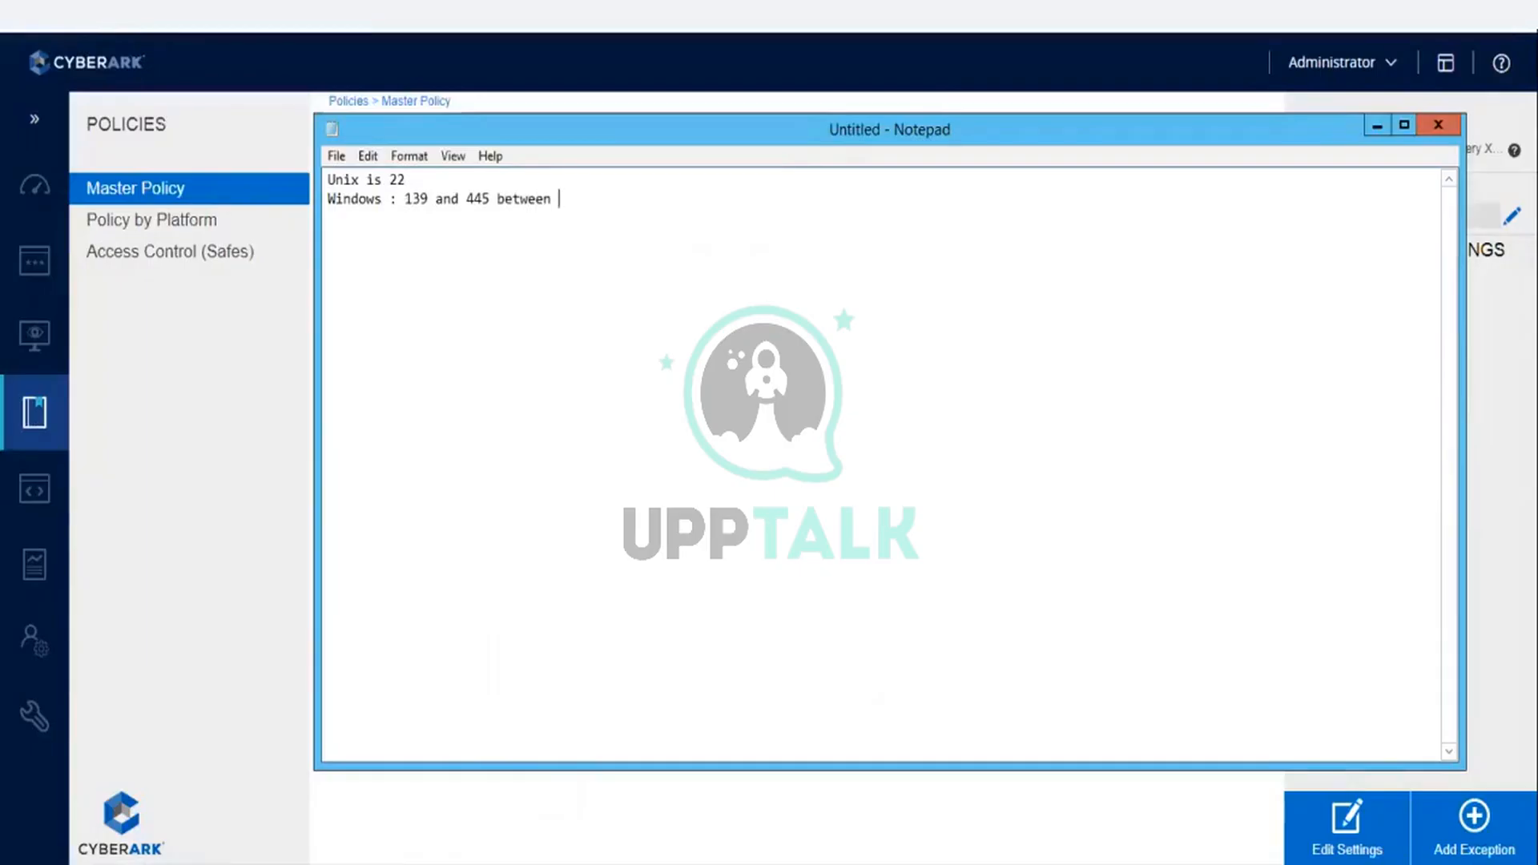
text(cpm and target serv)
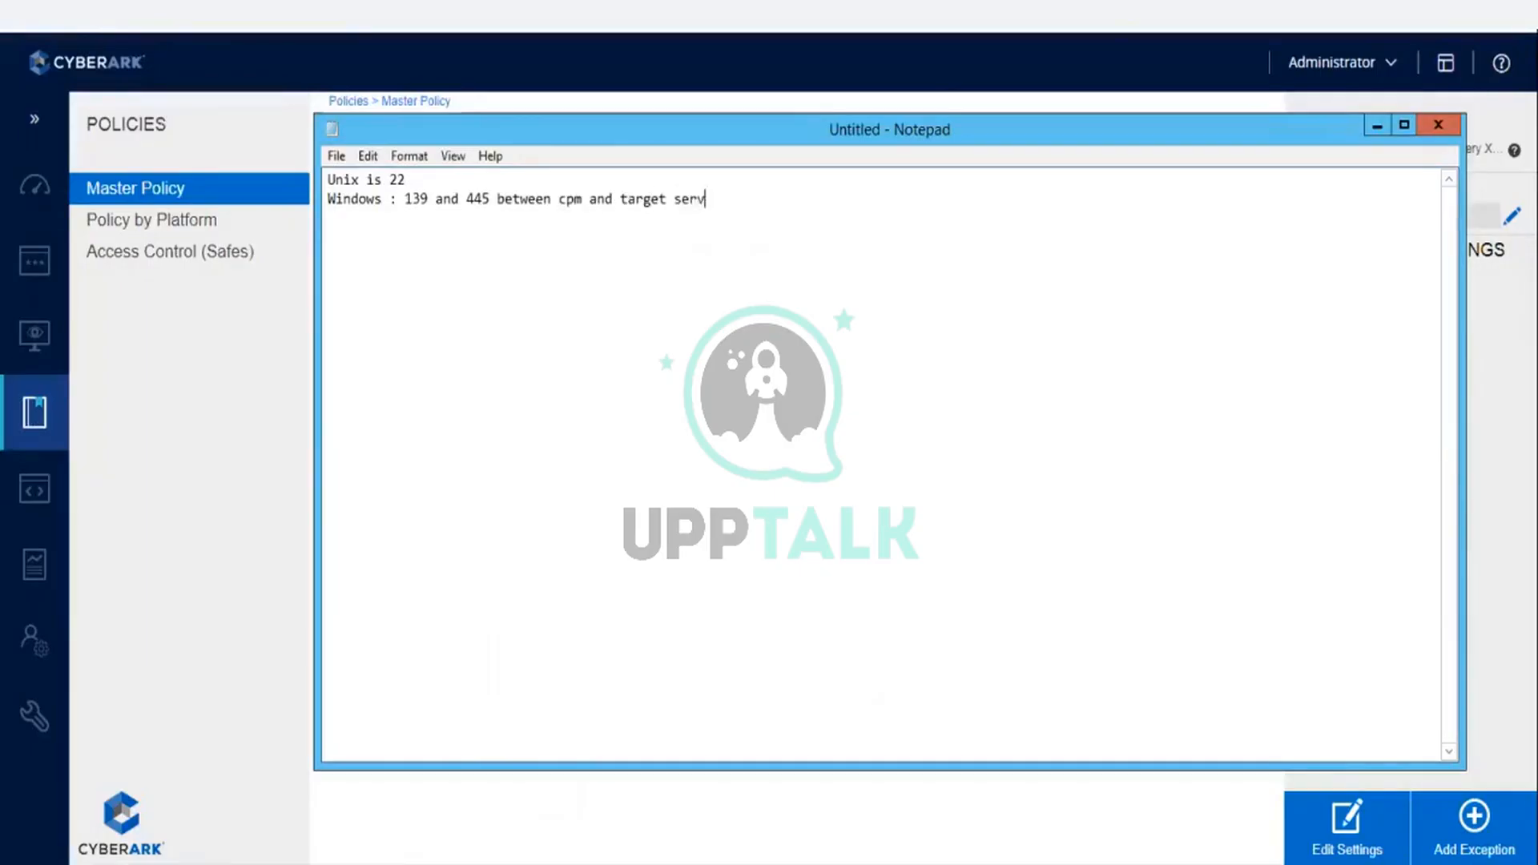
text(er)
click(1377, 125)
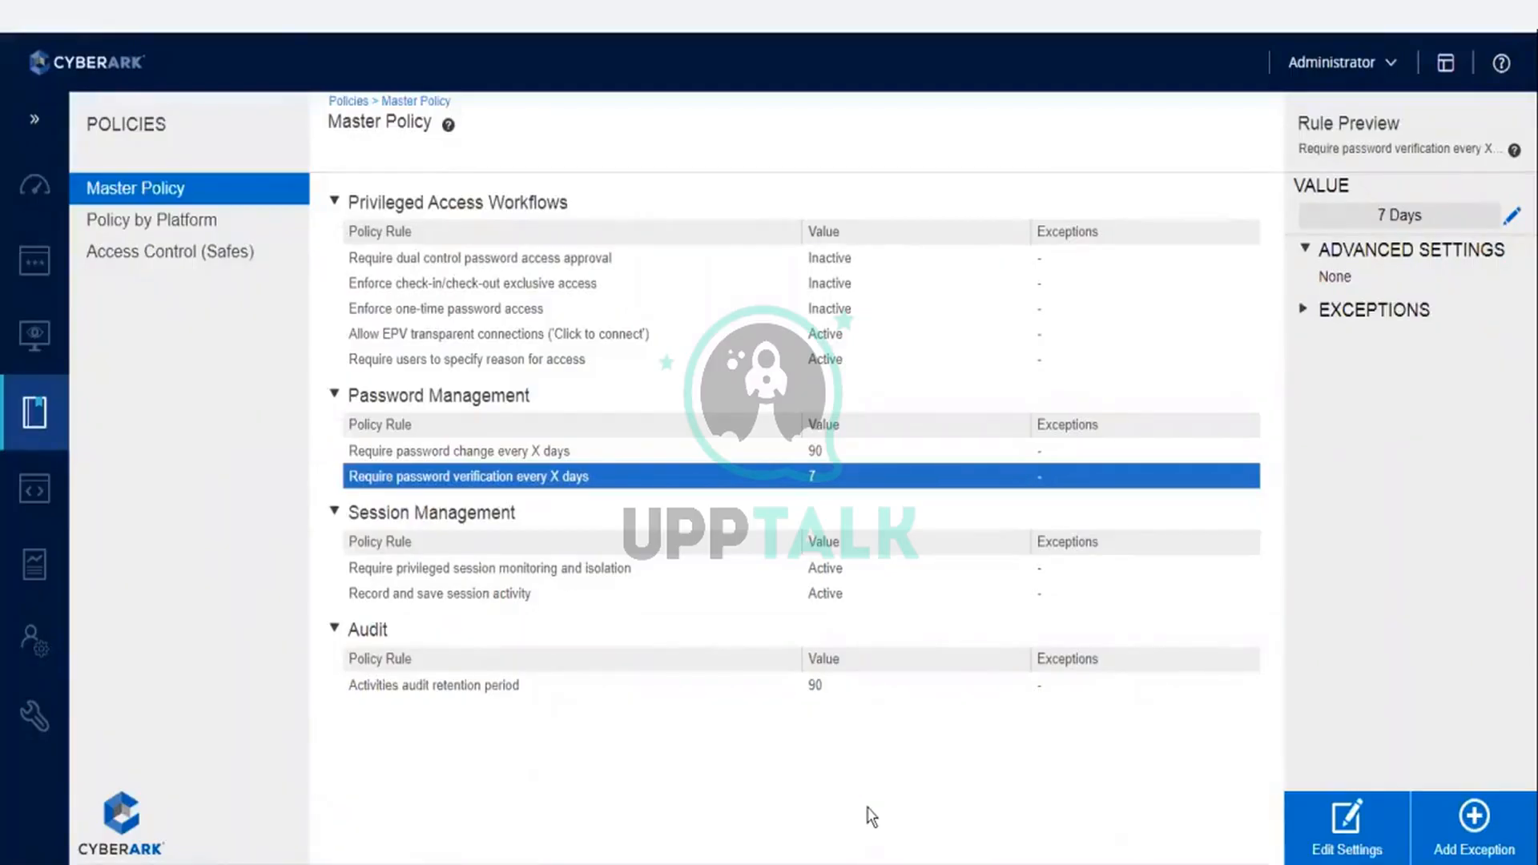
- View the Require password change every X days rule in the Password Management section of the Master Policy
click(529, 456)
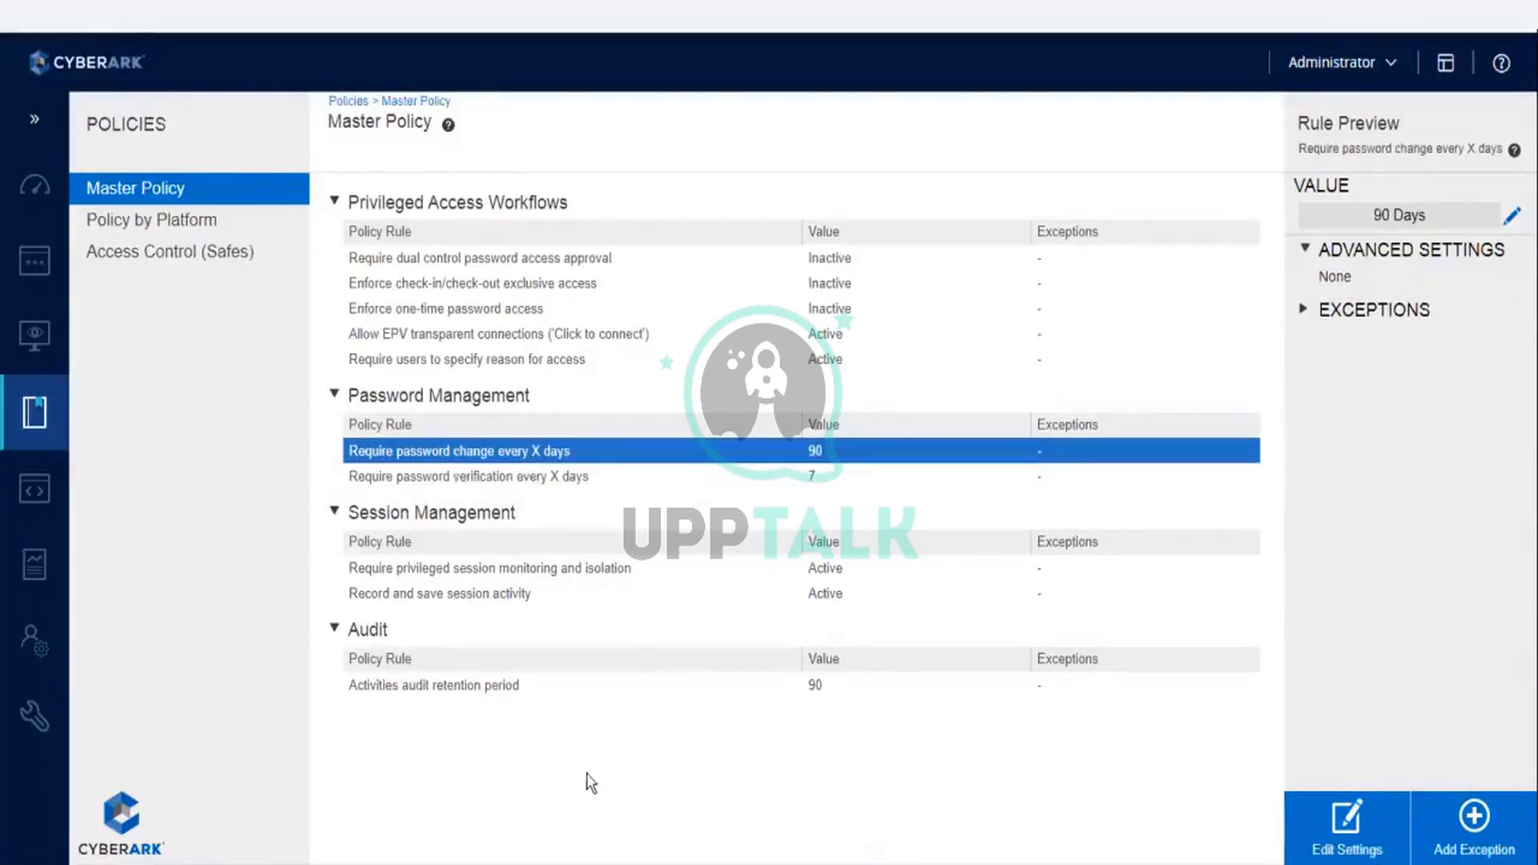